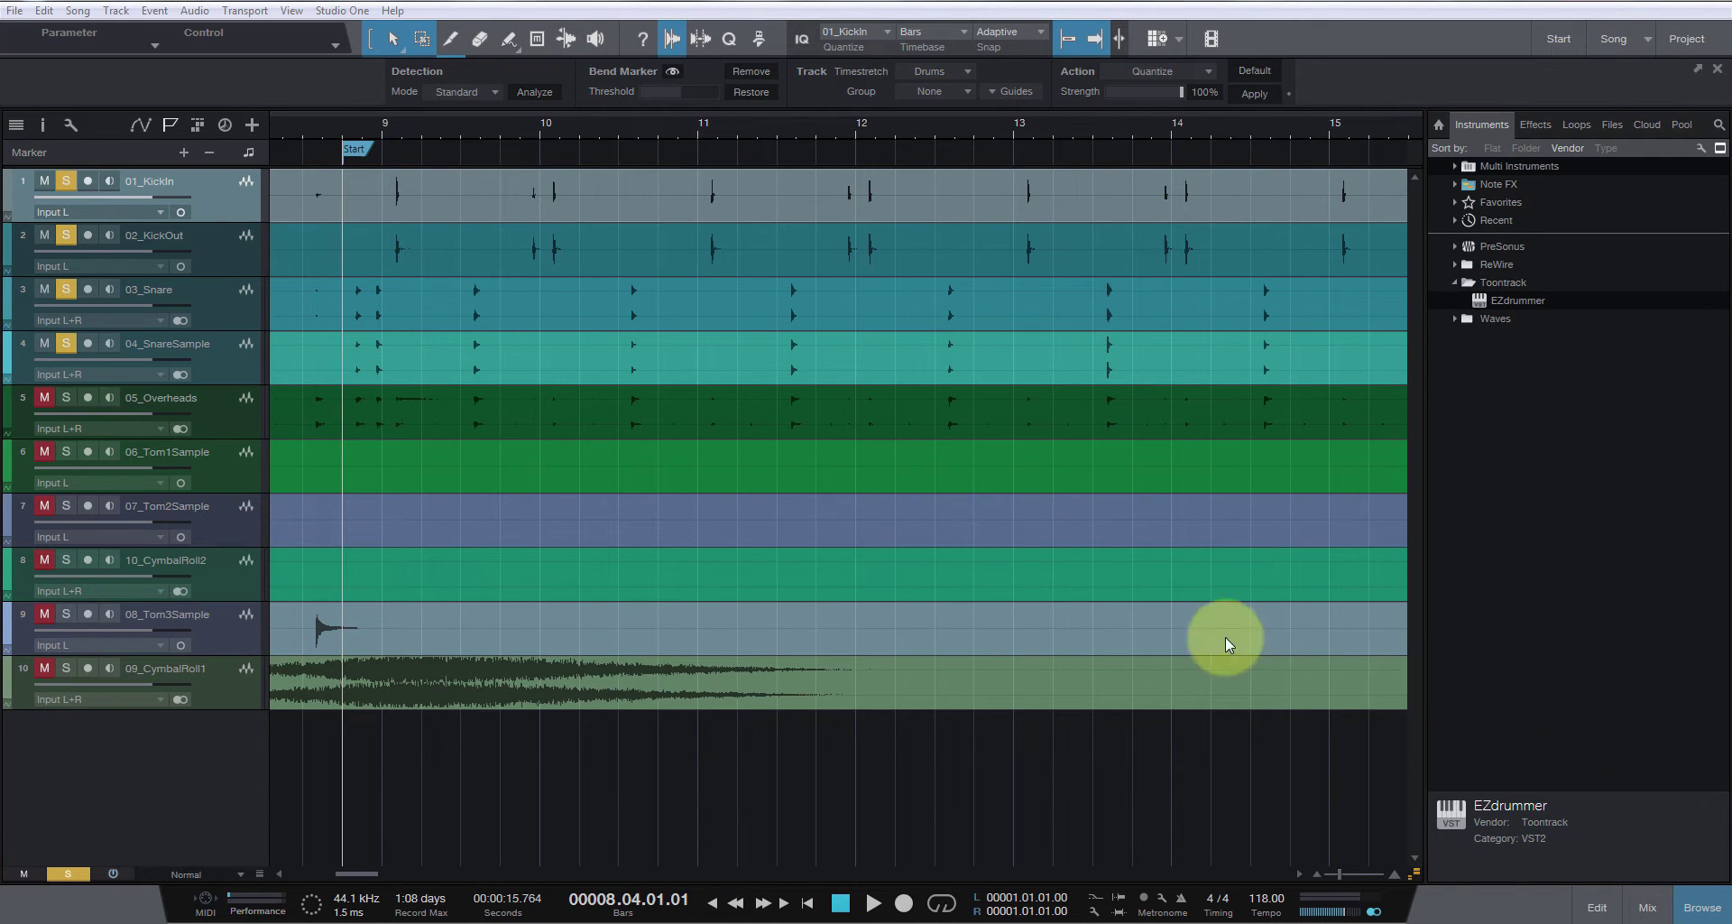
Play the song from the Start marker, then again from bar 9, to hear the kicks.
left_click(522, 359)
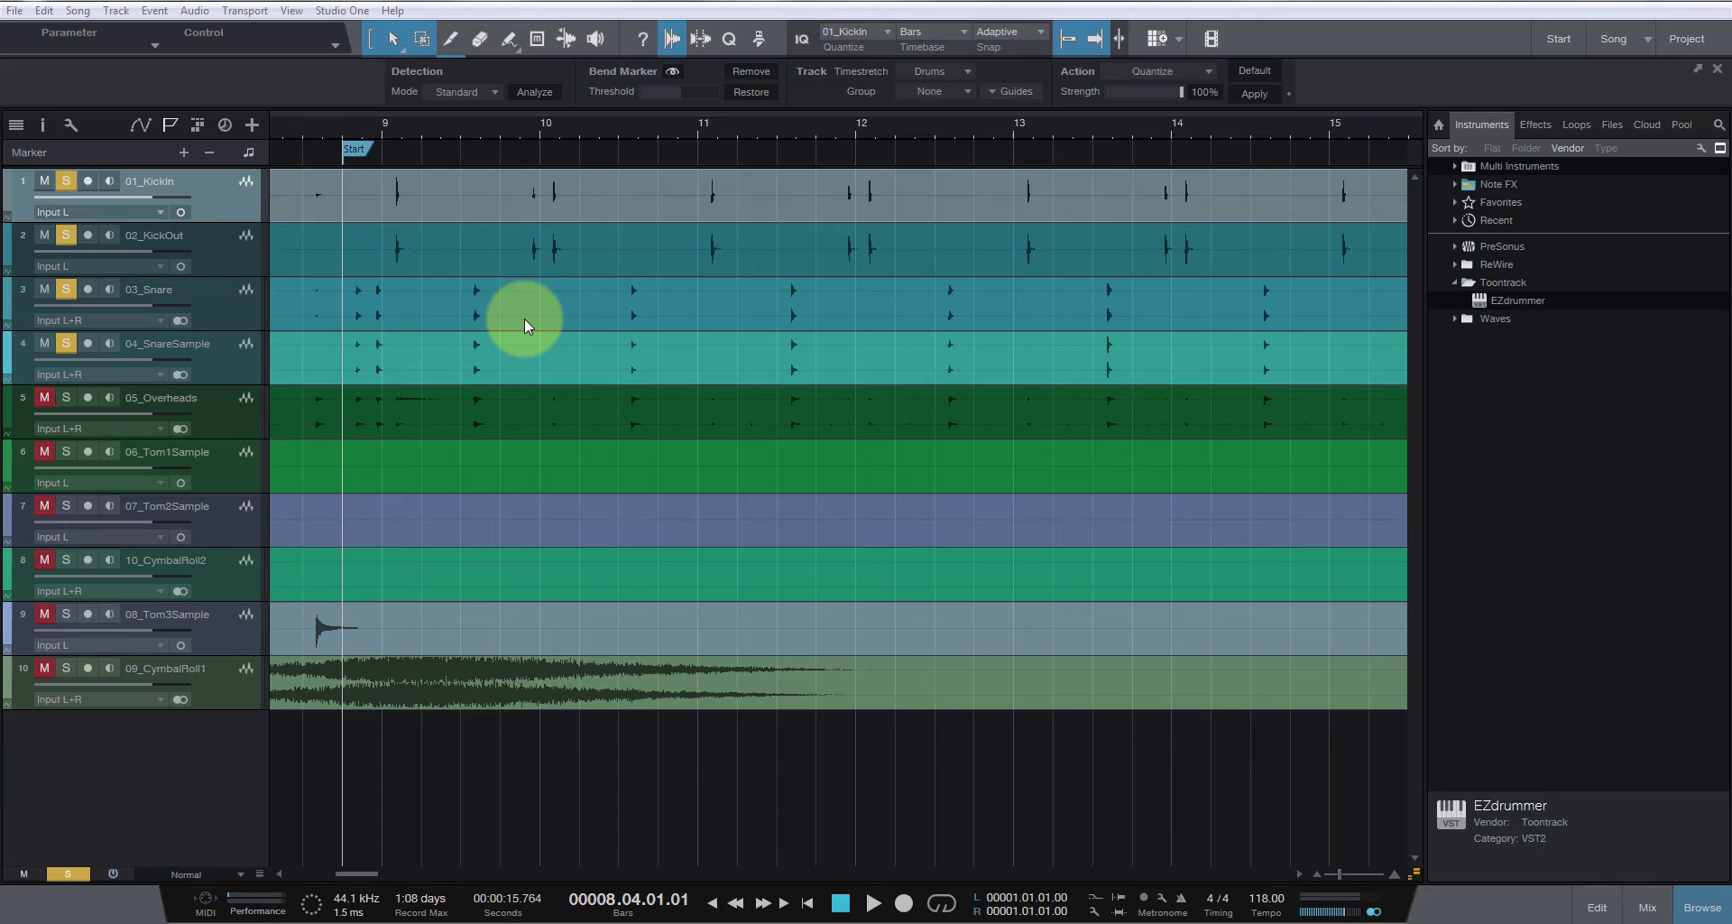
double_click(349, 128)
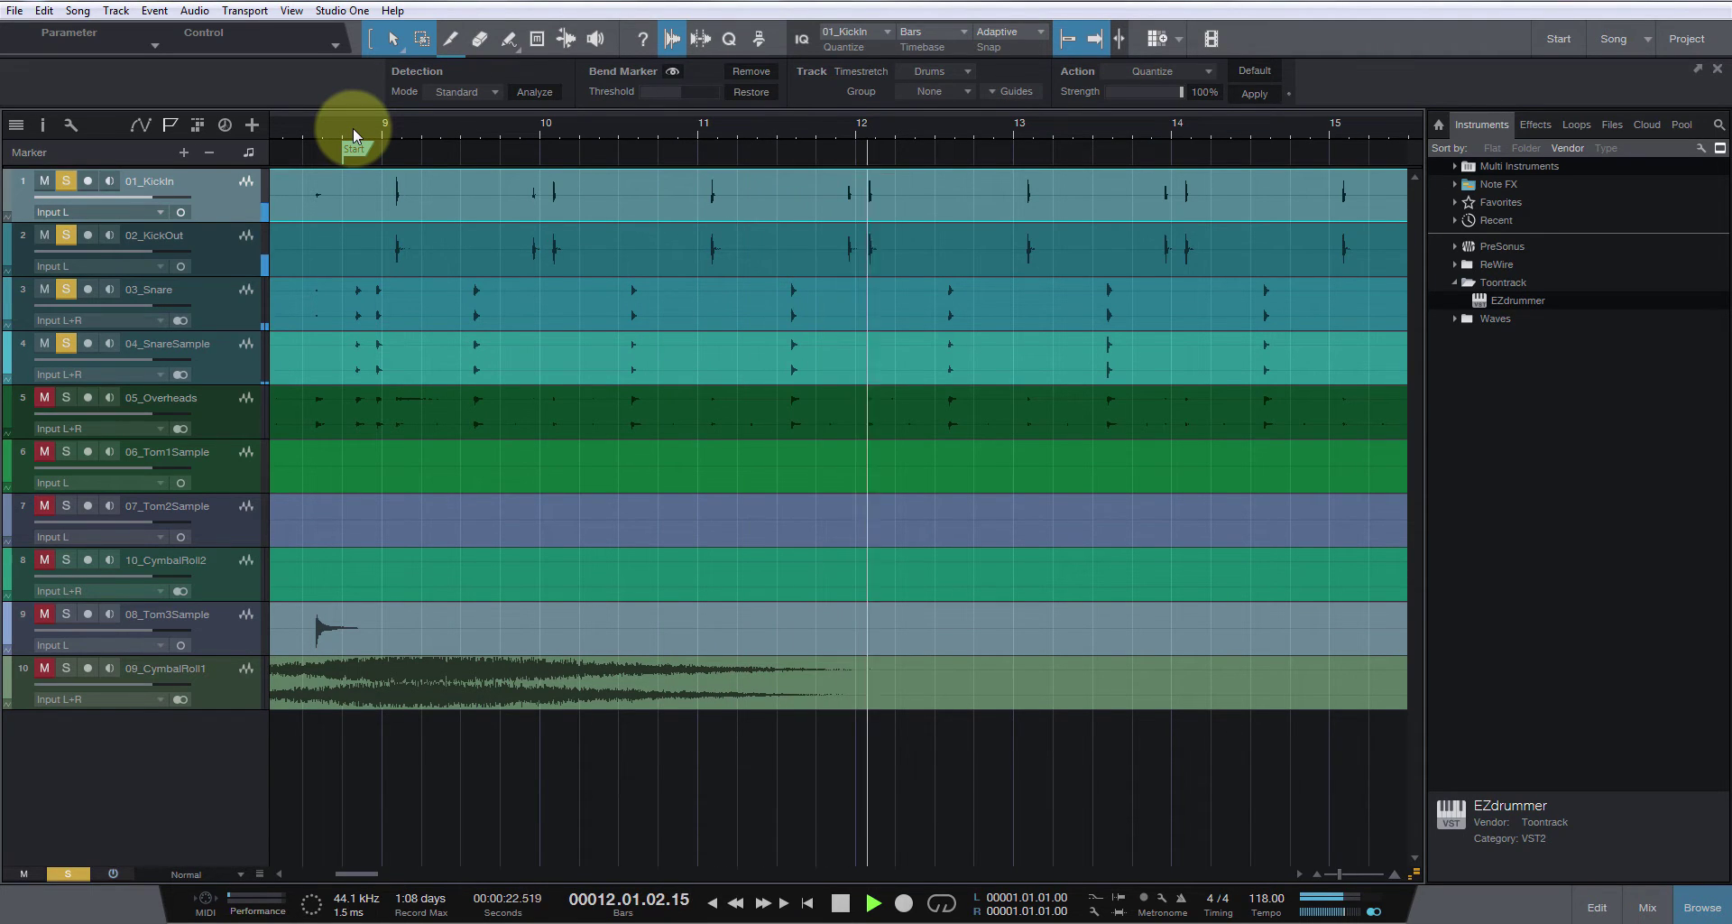
key("space")
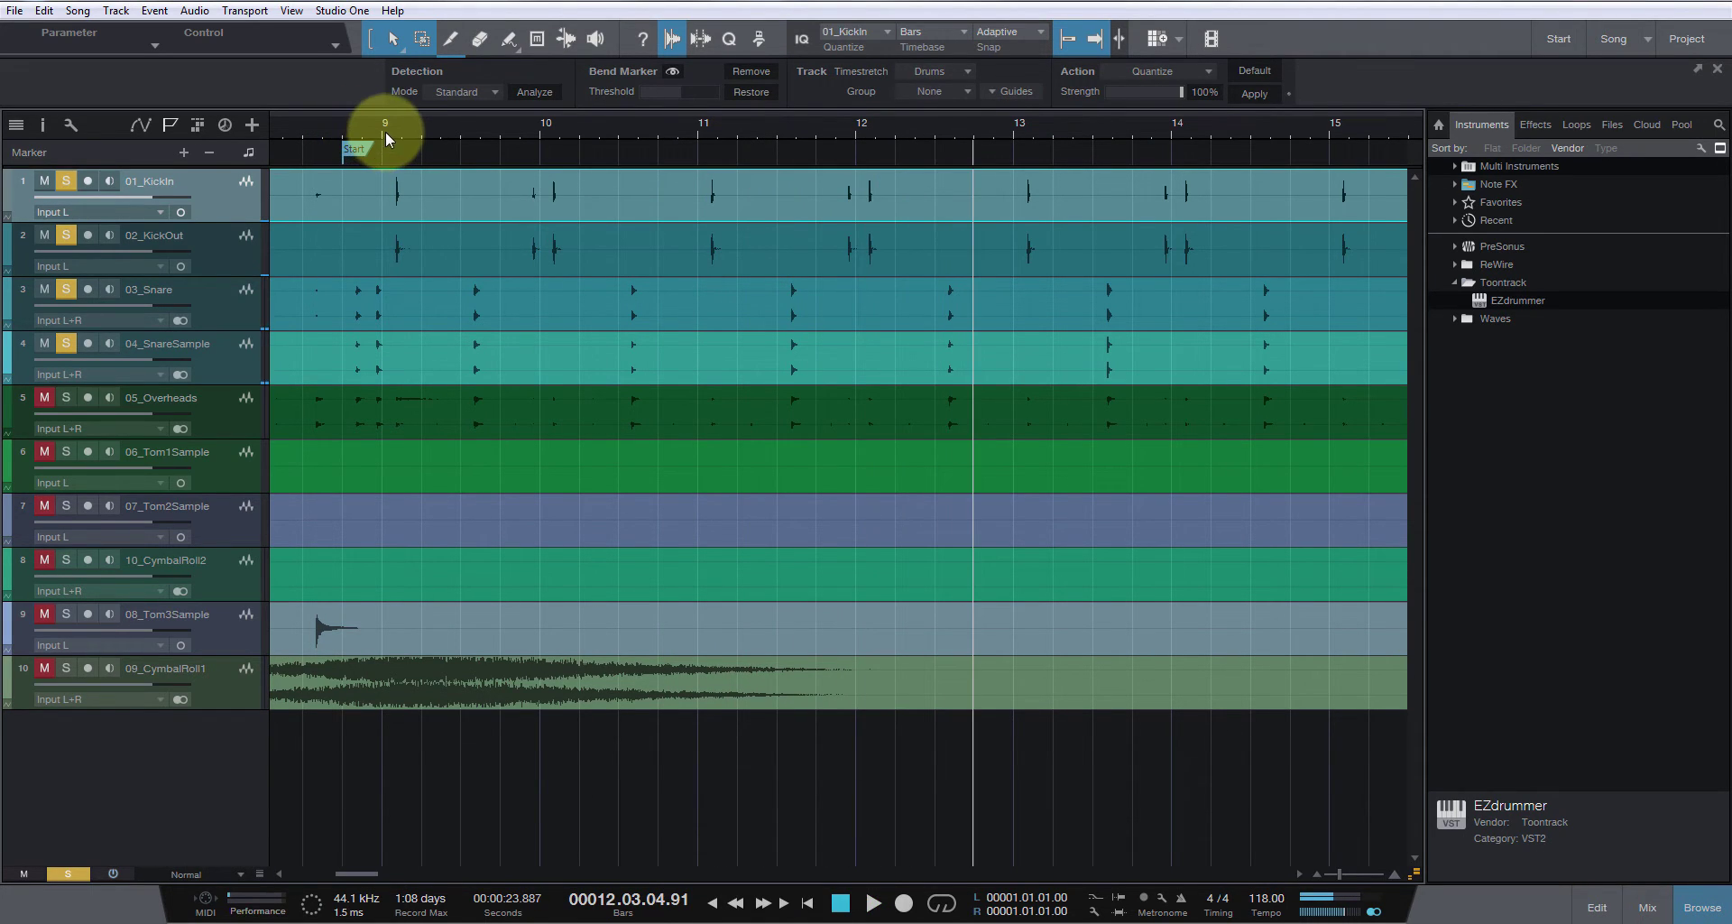
left_click(383, 129)
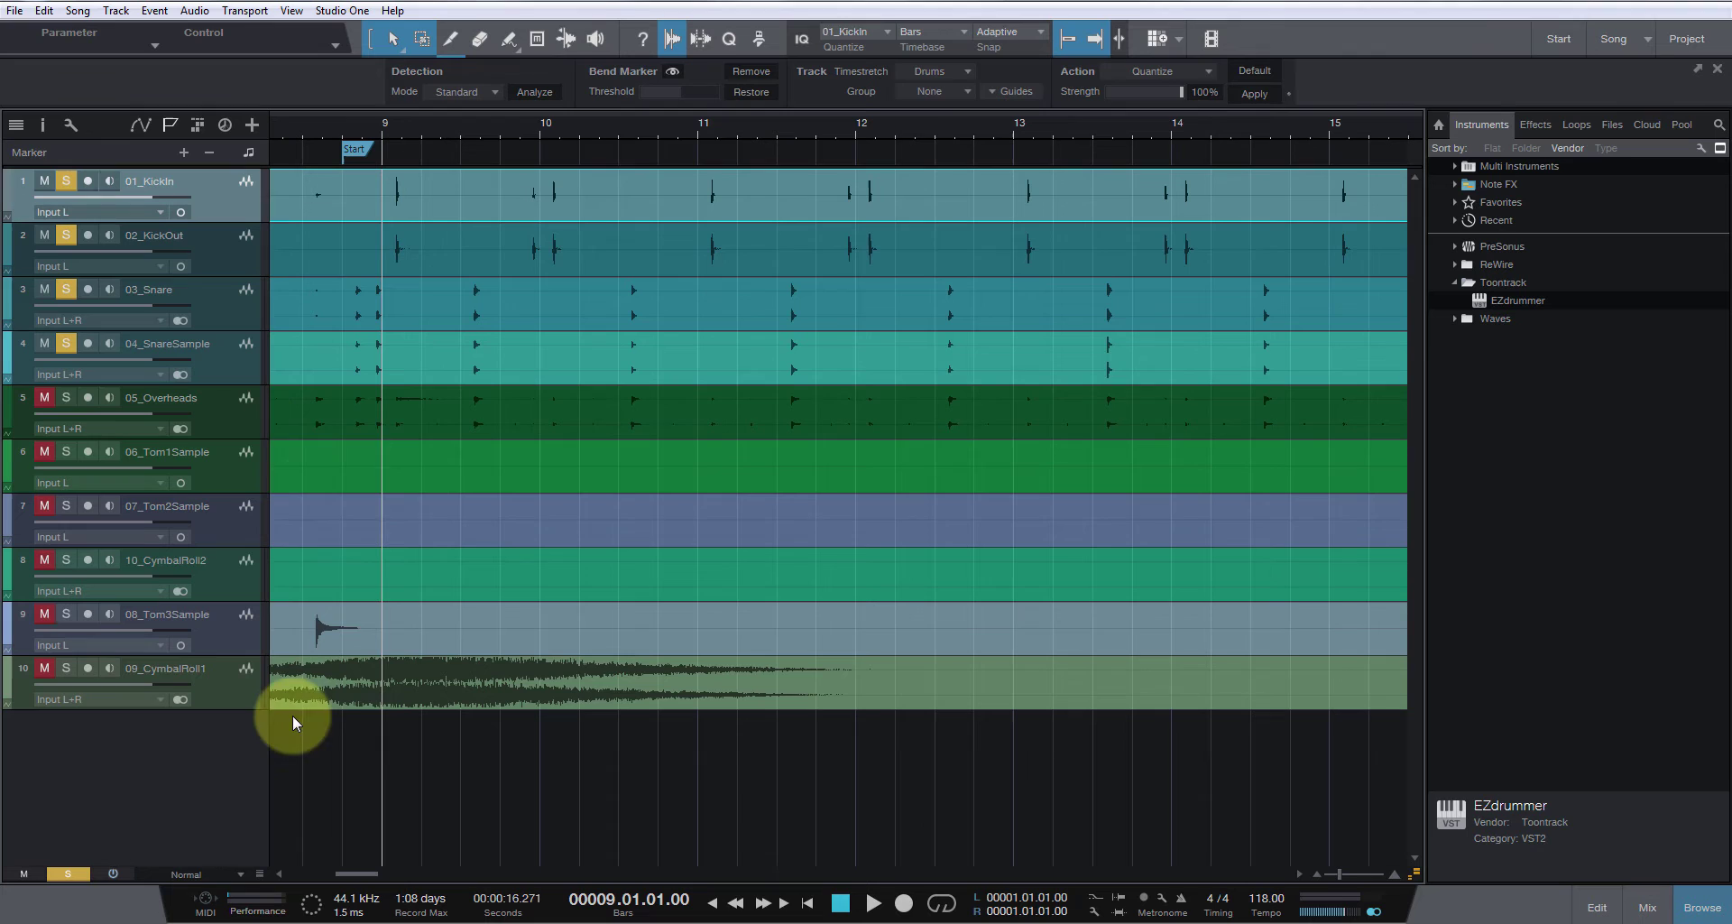
key("space")
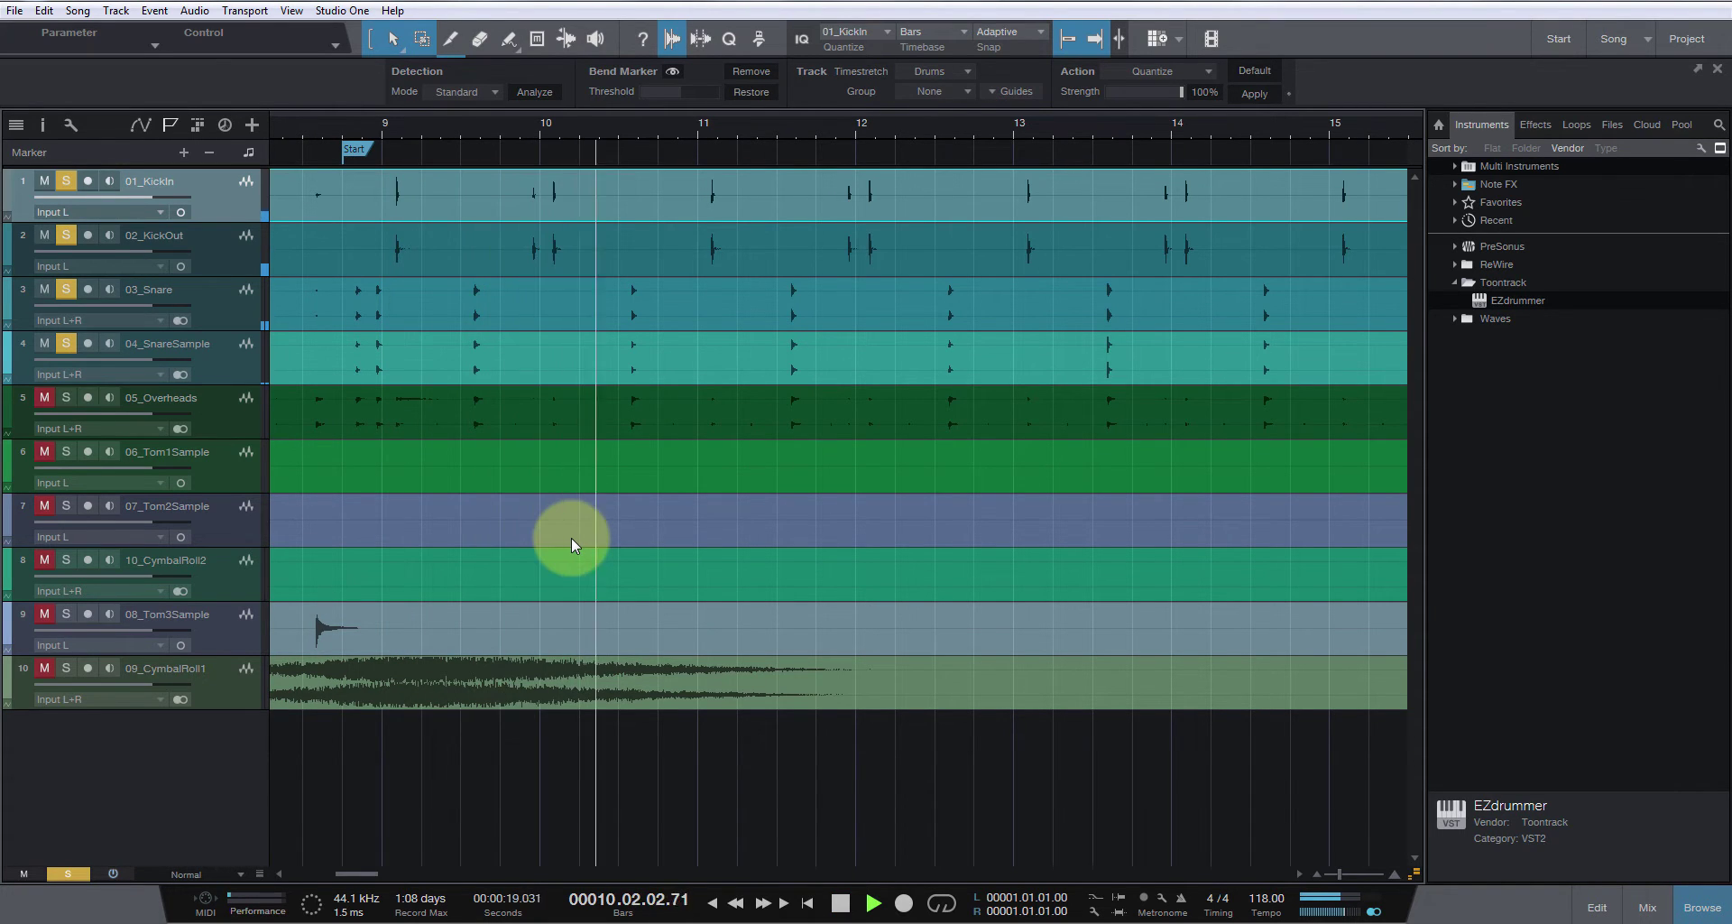
key("space")
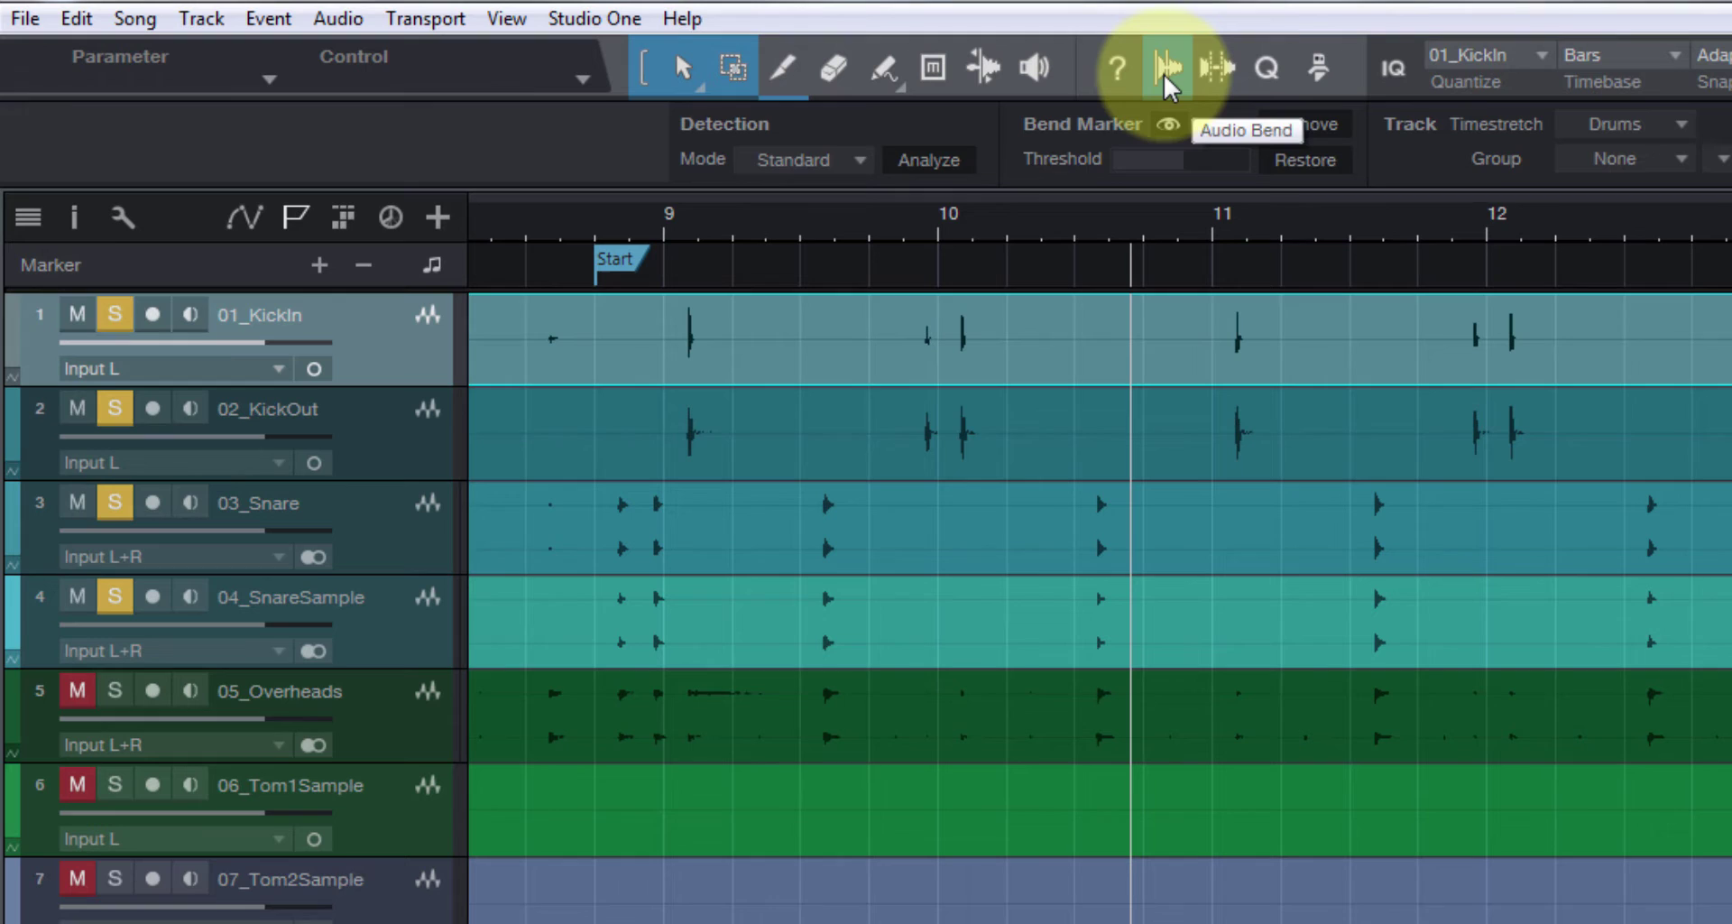
Analyze transients on 01_KickIn and lower the bend marker threshold until kick hits are marked.
left_click(1166, 68)
left_click(1167, 68)
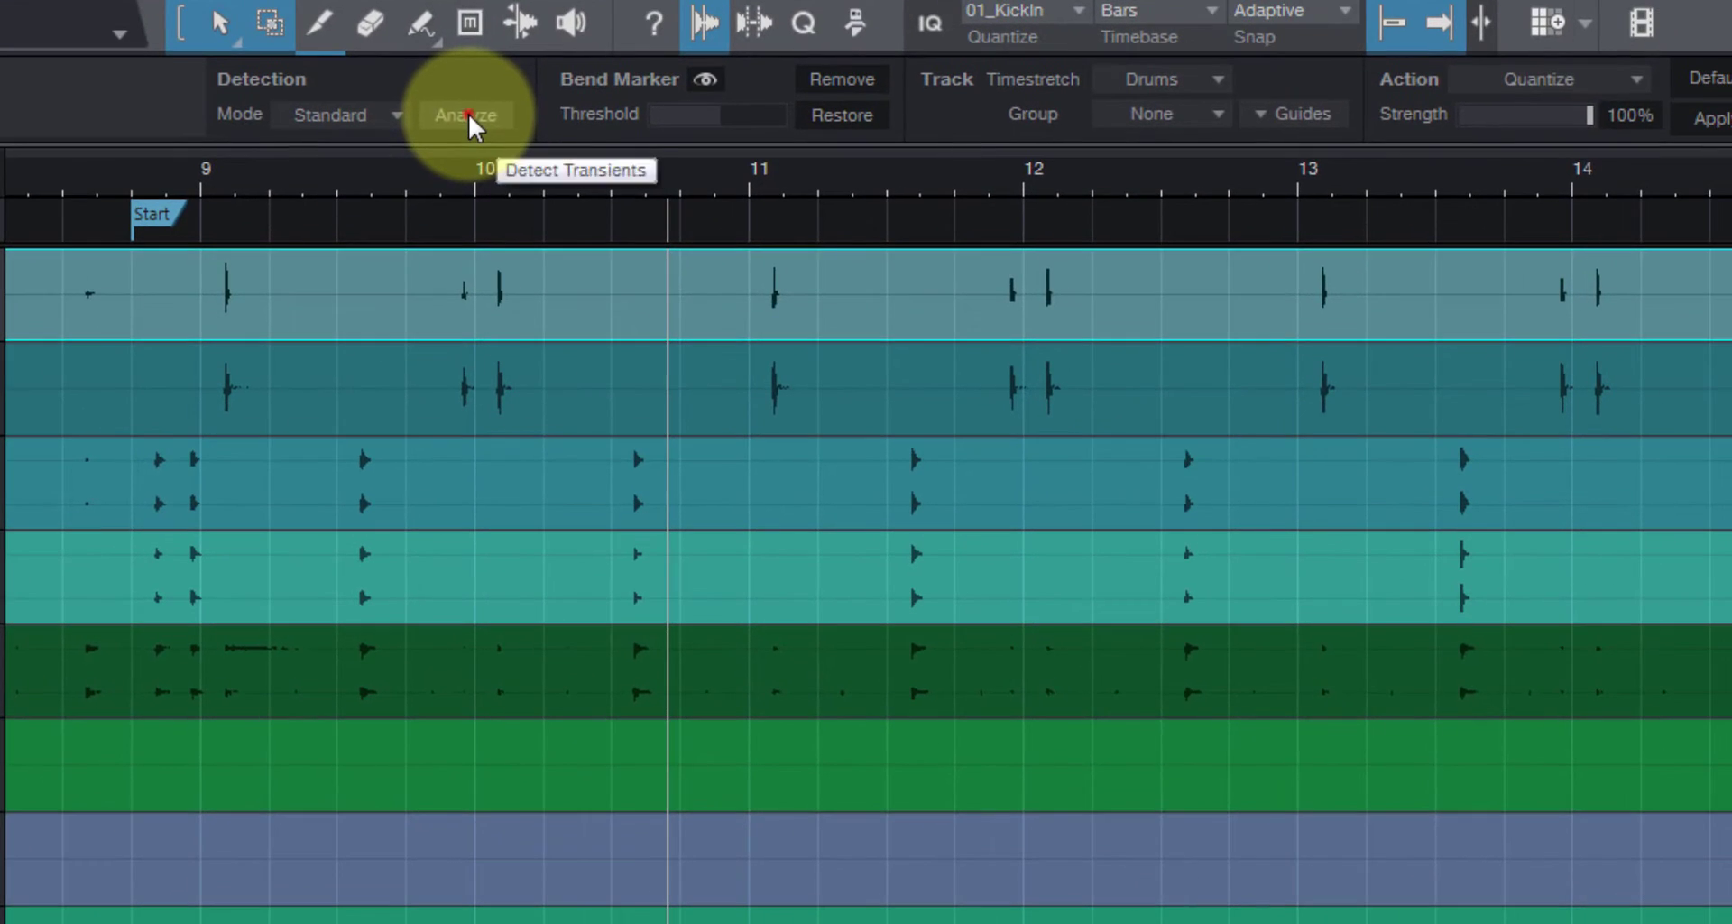
left_click(930, 164)
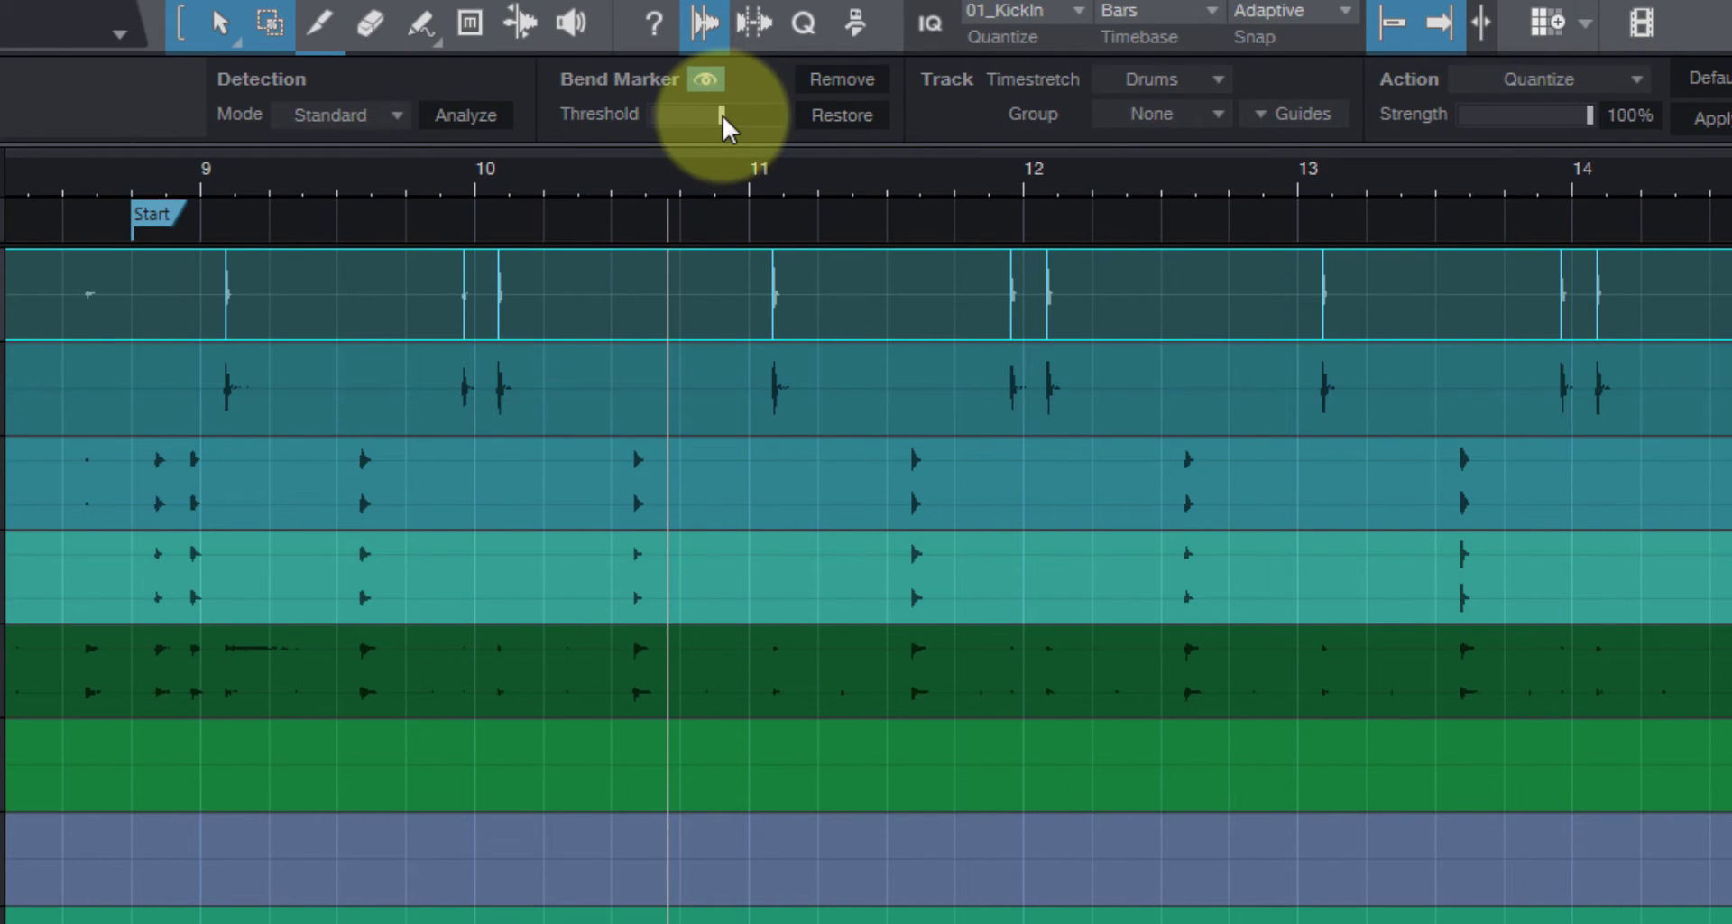
mouse_move(722, 116)
left_mouse_down()
mouse_move(768, 115)
mouse_move(663, 115)
mouse_move(732, 115)
left_mouse_up()
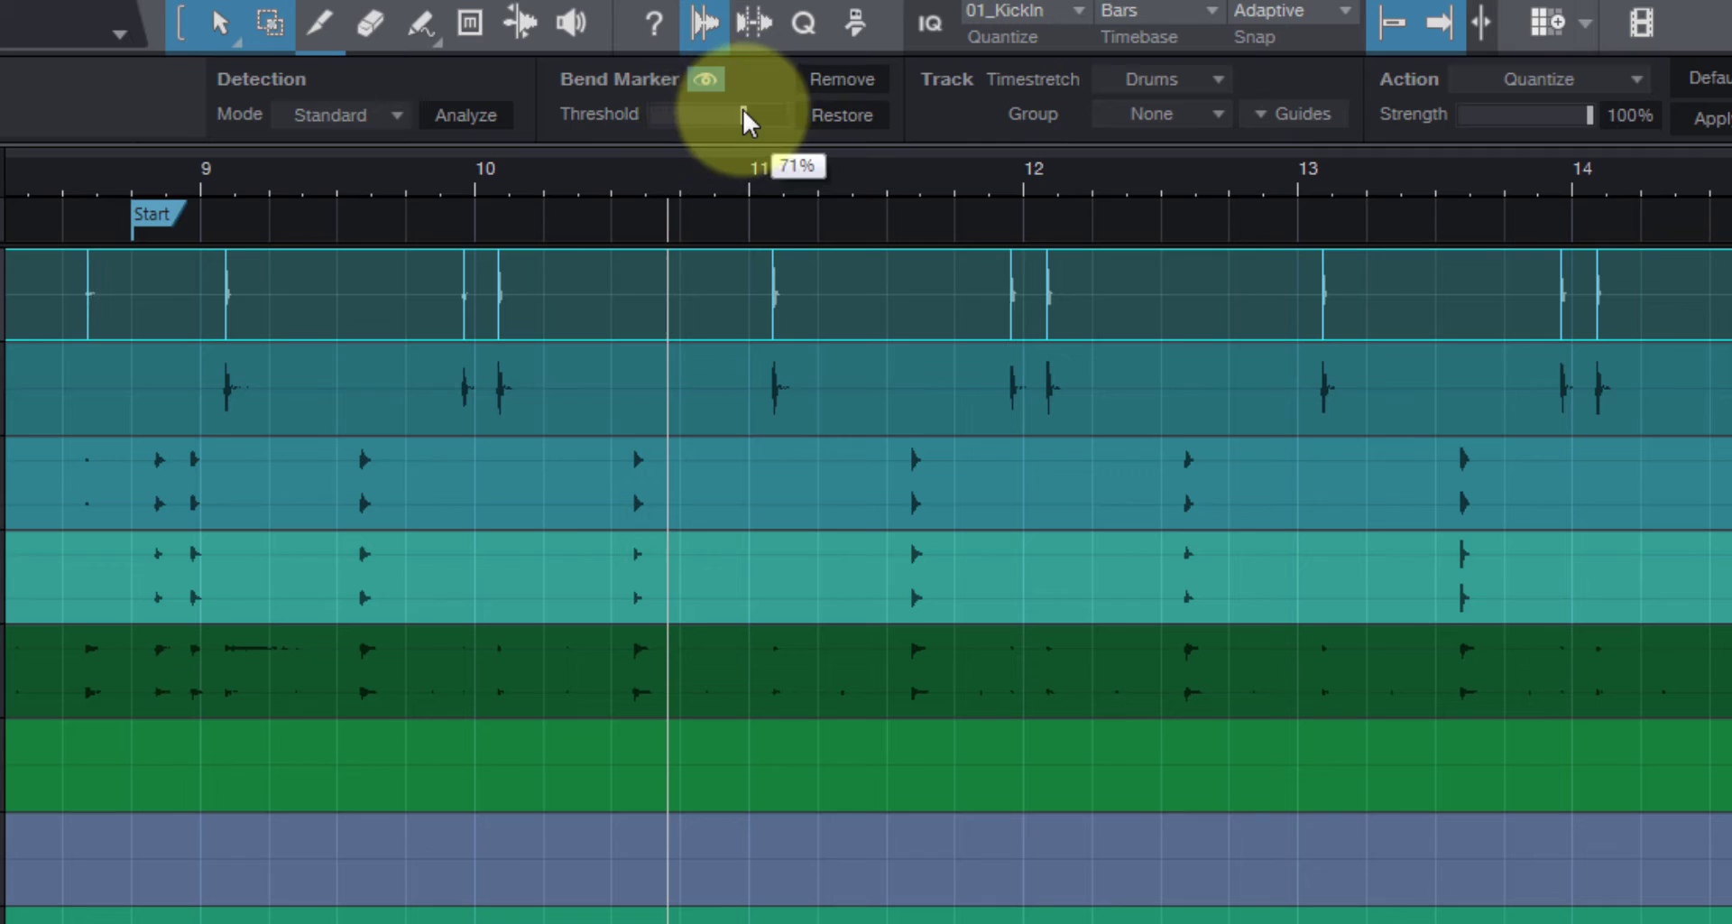
left_click(62, 186)
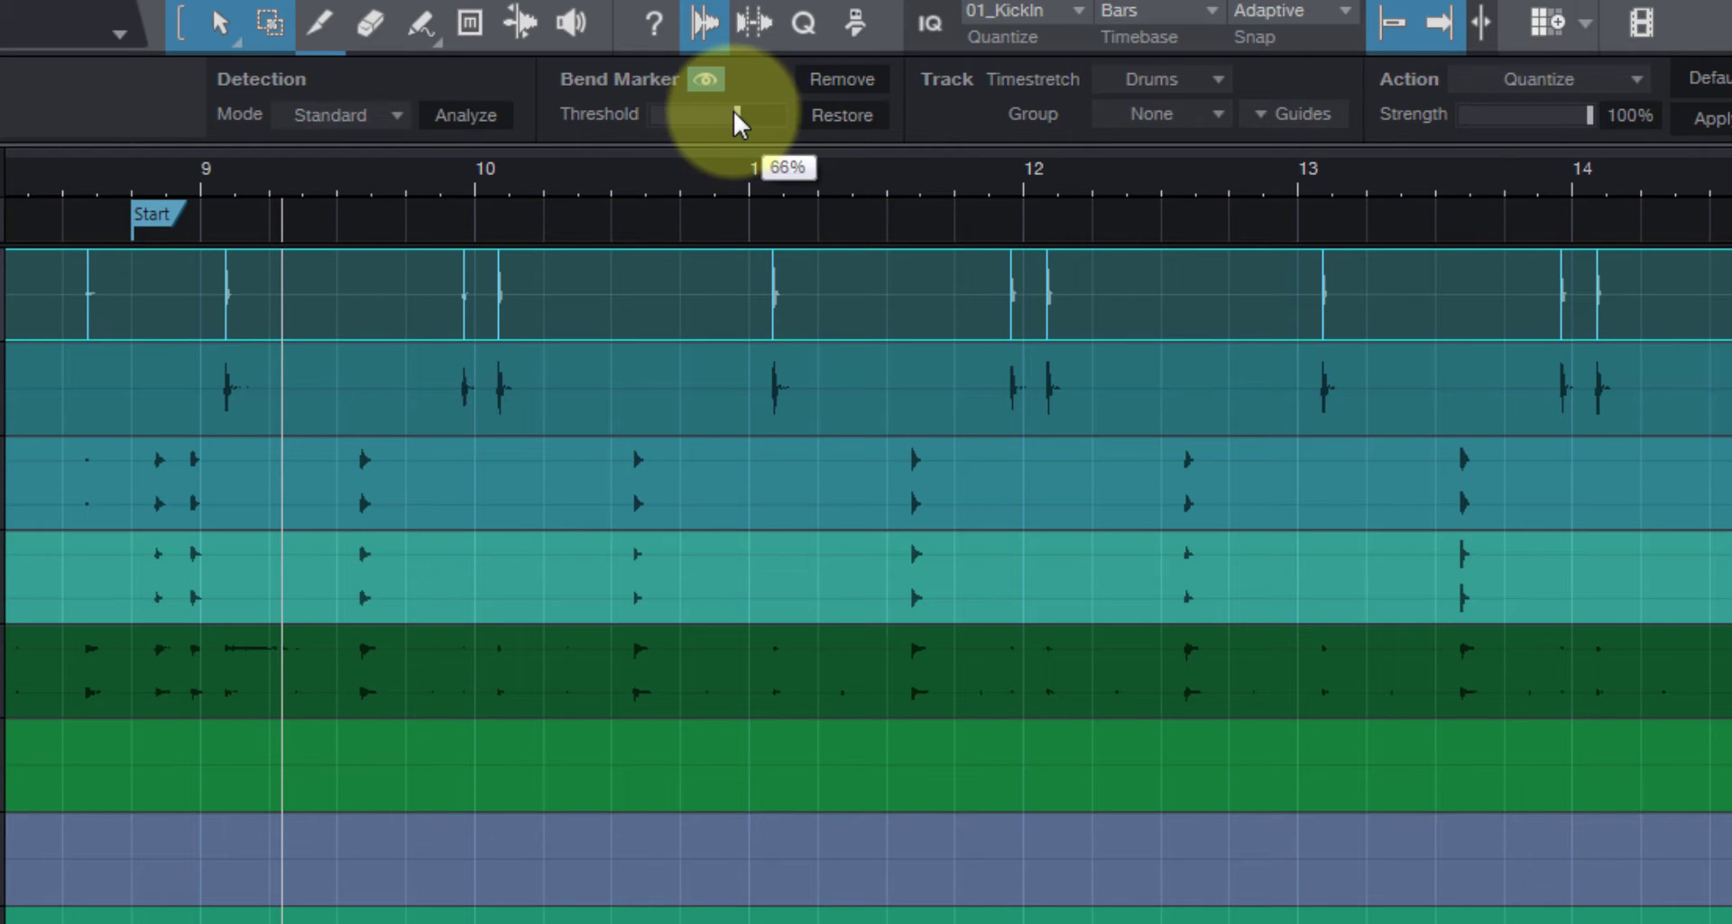
left_click_drag(719, 178, 1263, 190)
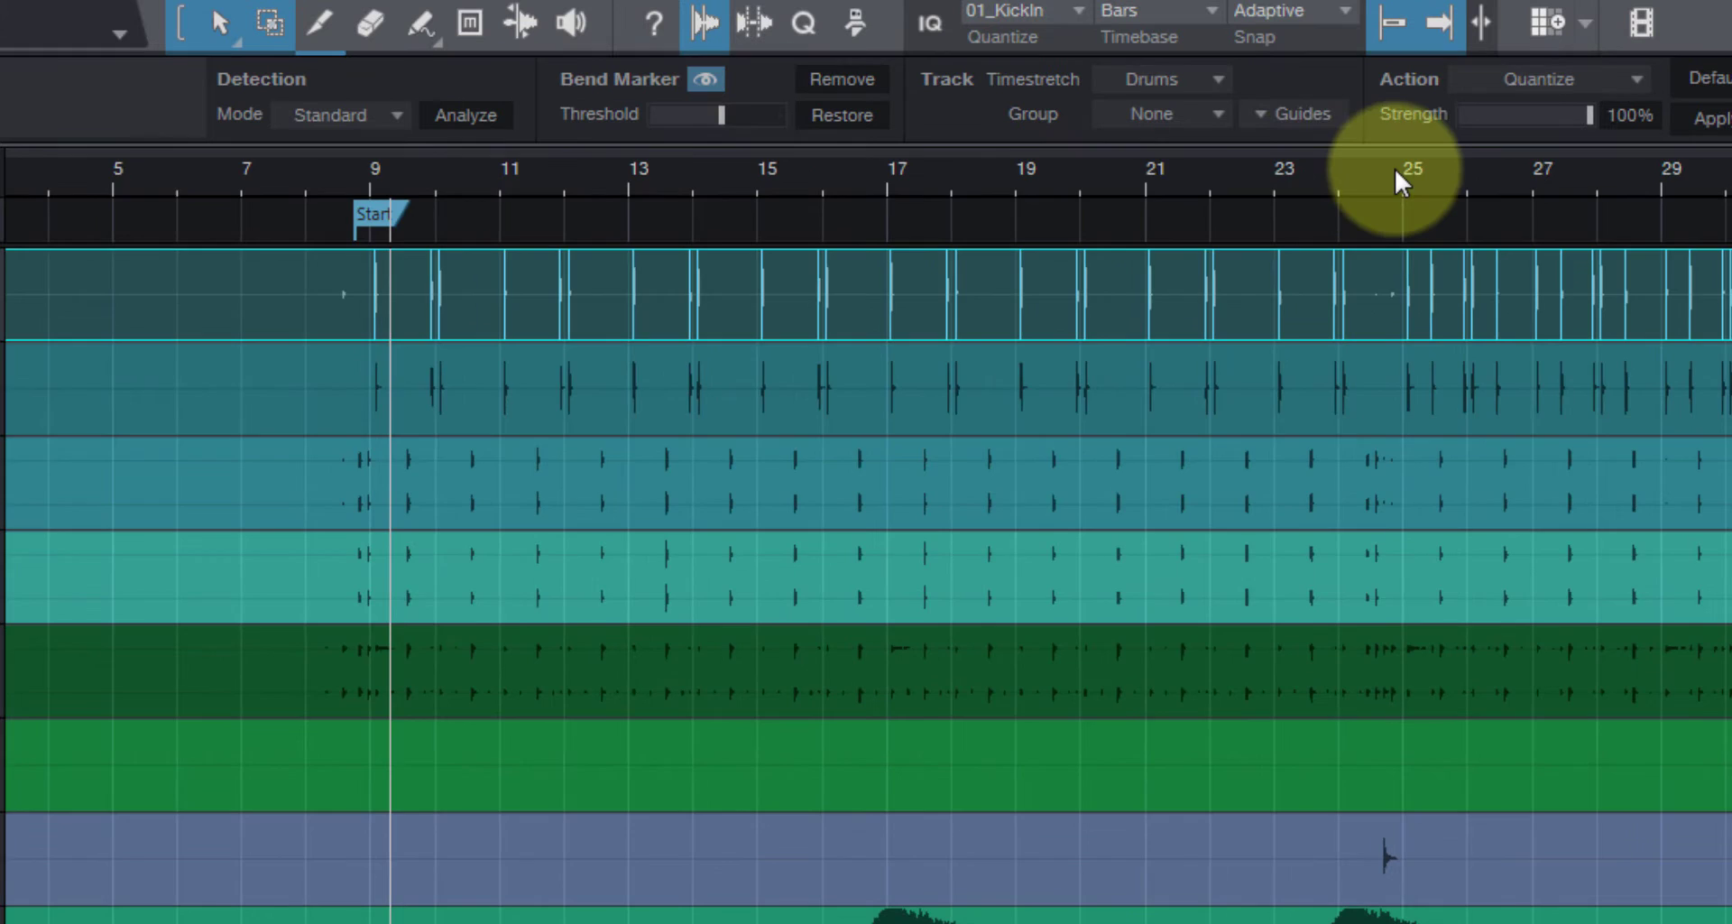
left_click_drag(1395, 171, 902, 162)
left_click(1089, 171)
left_click_drag(1210, 185, 1276, 213)
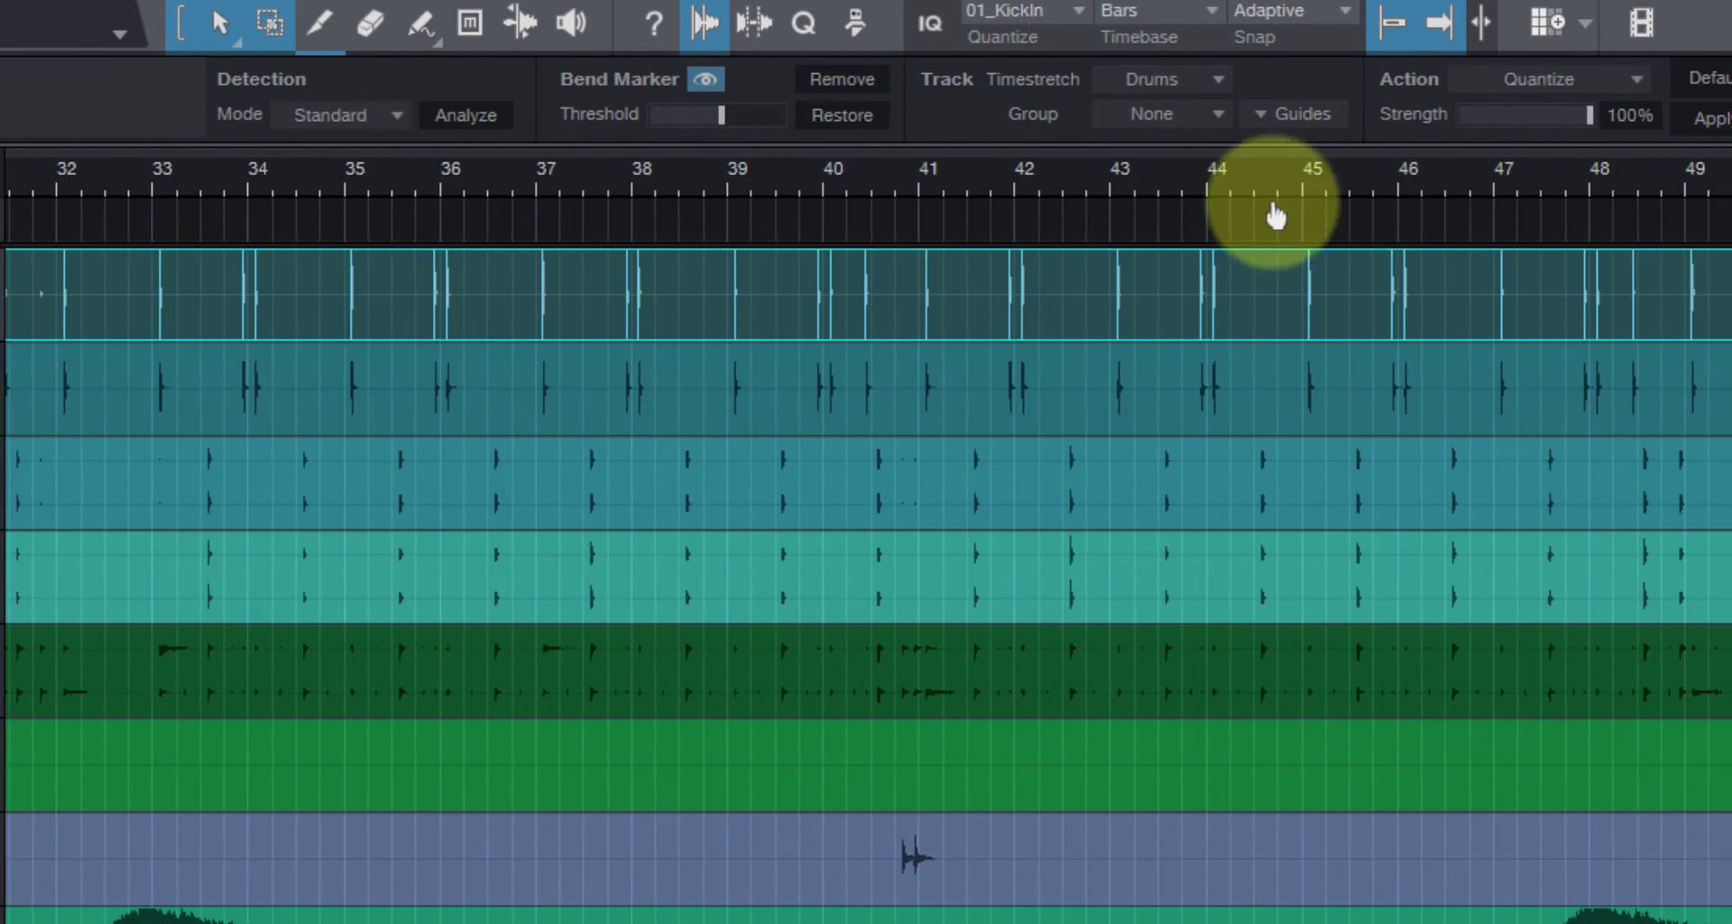
left_click_drag(1683, 193, 1208, 175)
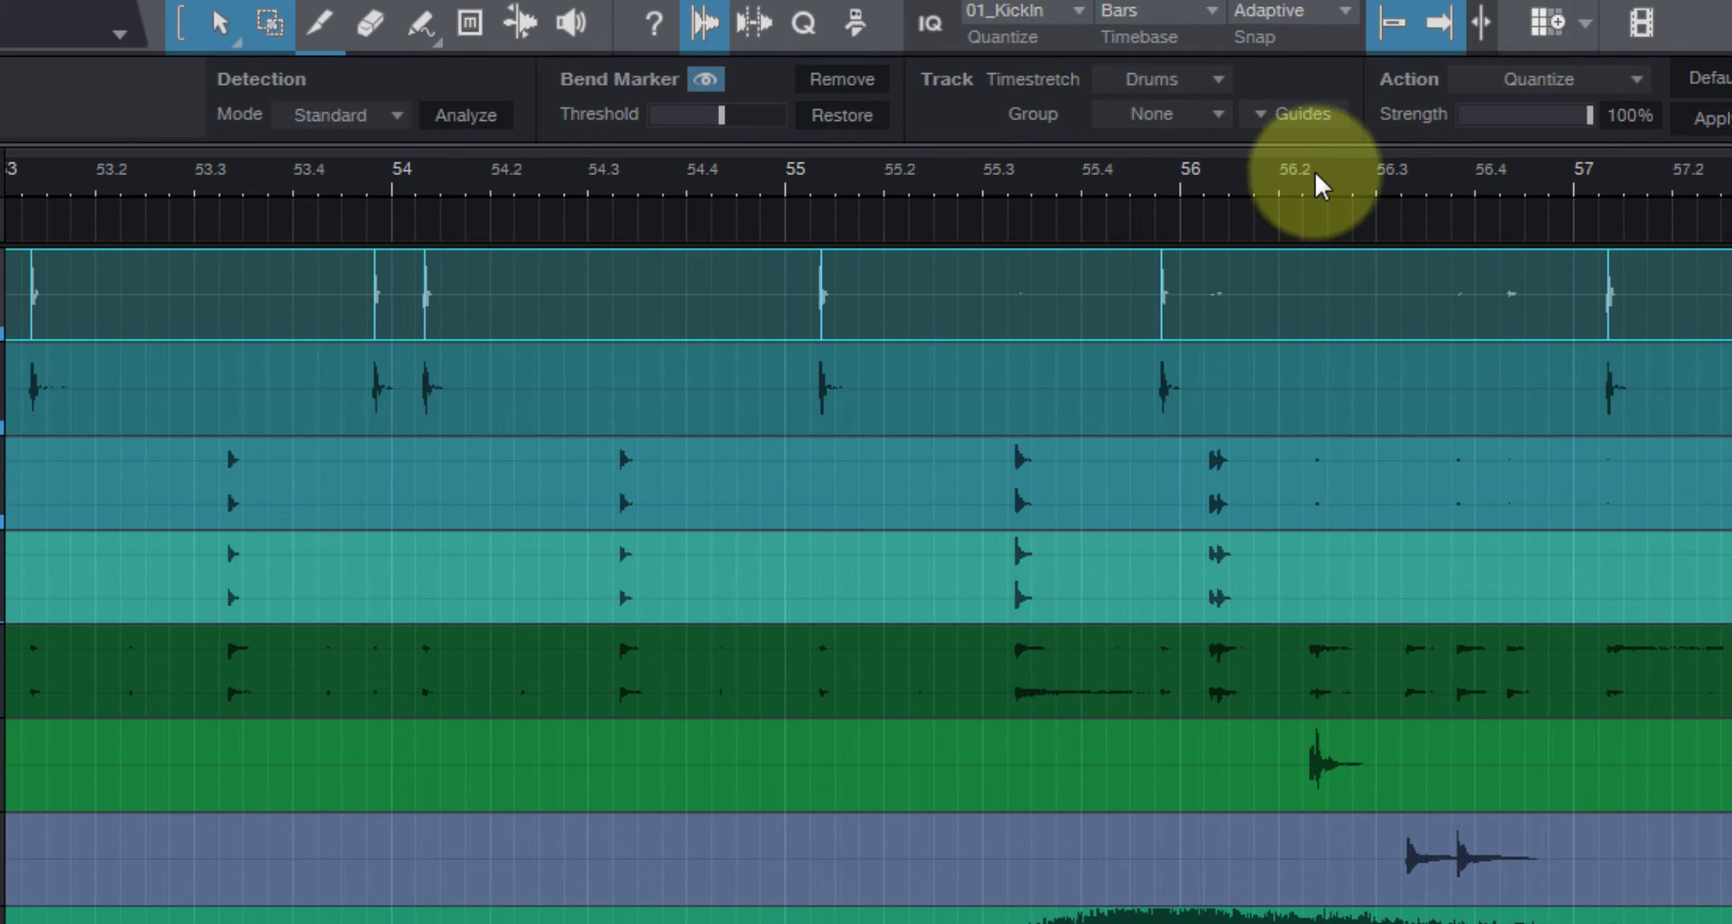
mouse_move(1314, 179)
left_mouse_down()
mouse_move(944, 131)
mouse_move(1339, 135)
mouse_move(1485, 107)
left_mouse_up()
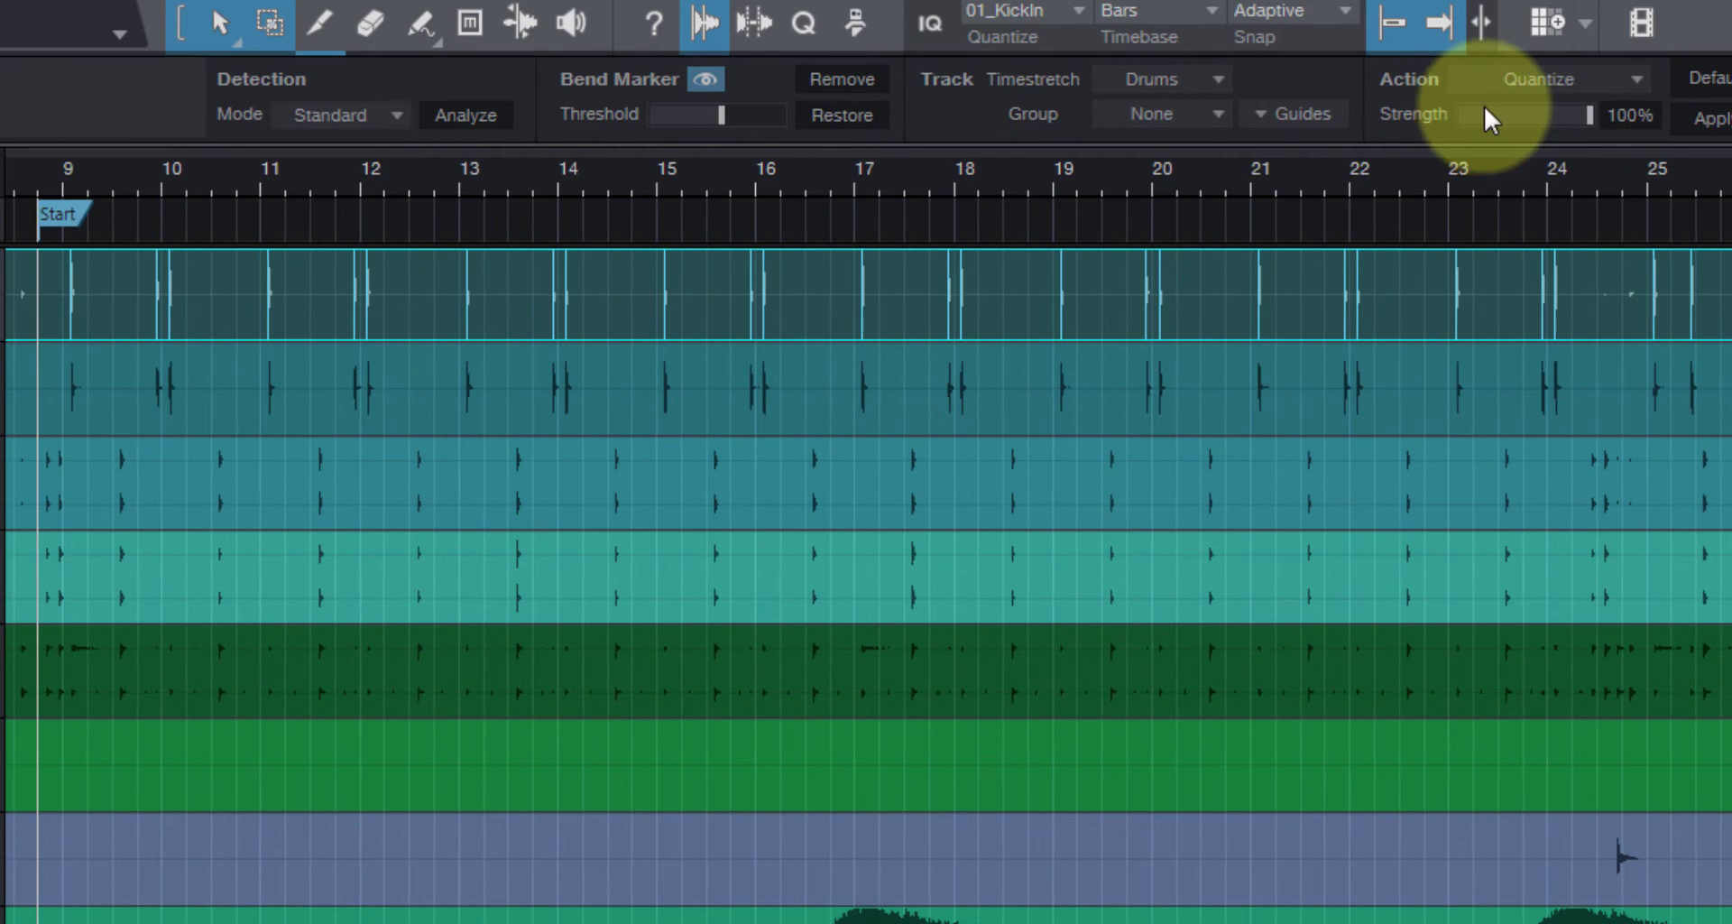
left_click_drag(61, 175, 231, 212)
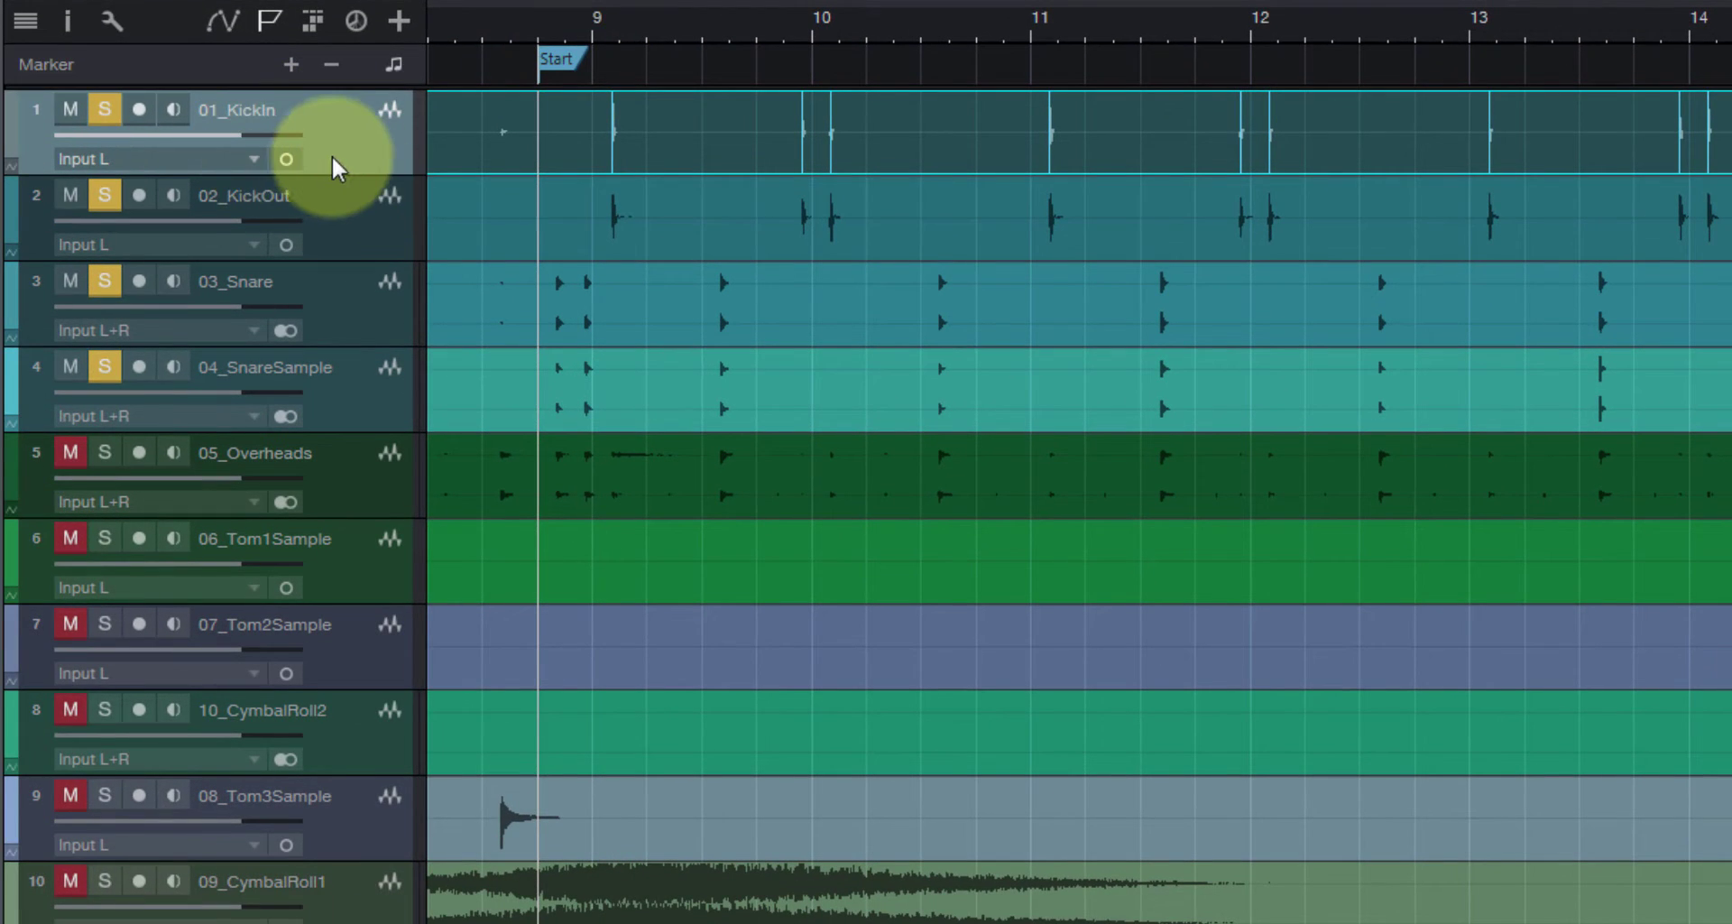
Add an instrument track named Kick New with EZdrummer as its output instrument.
key("t")
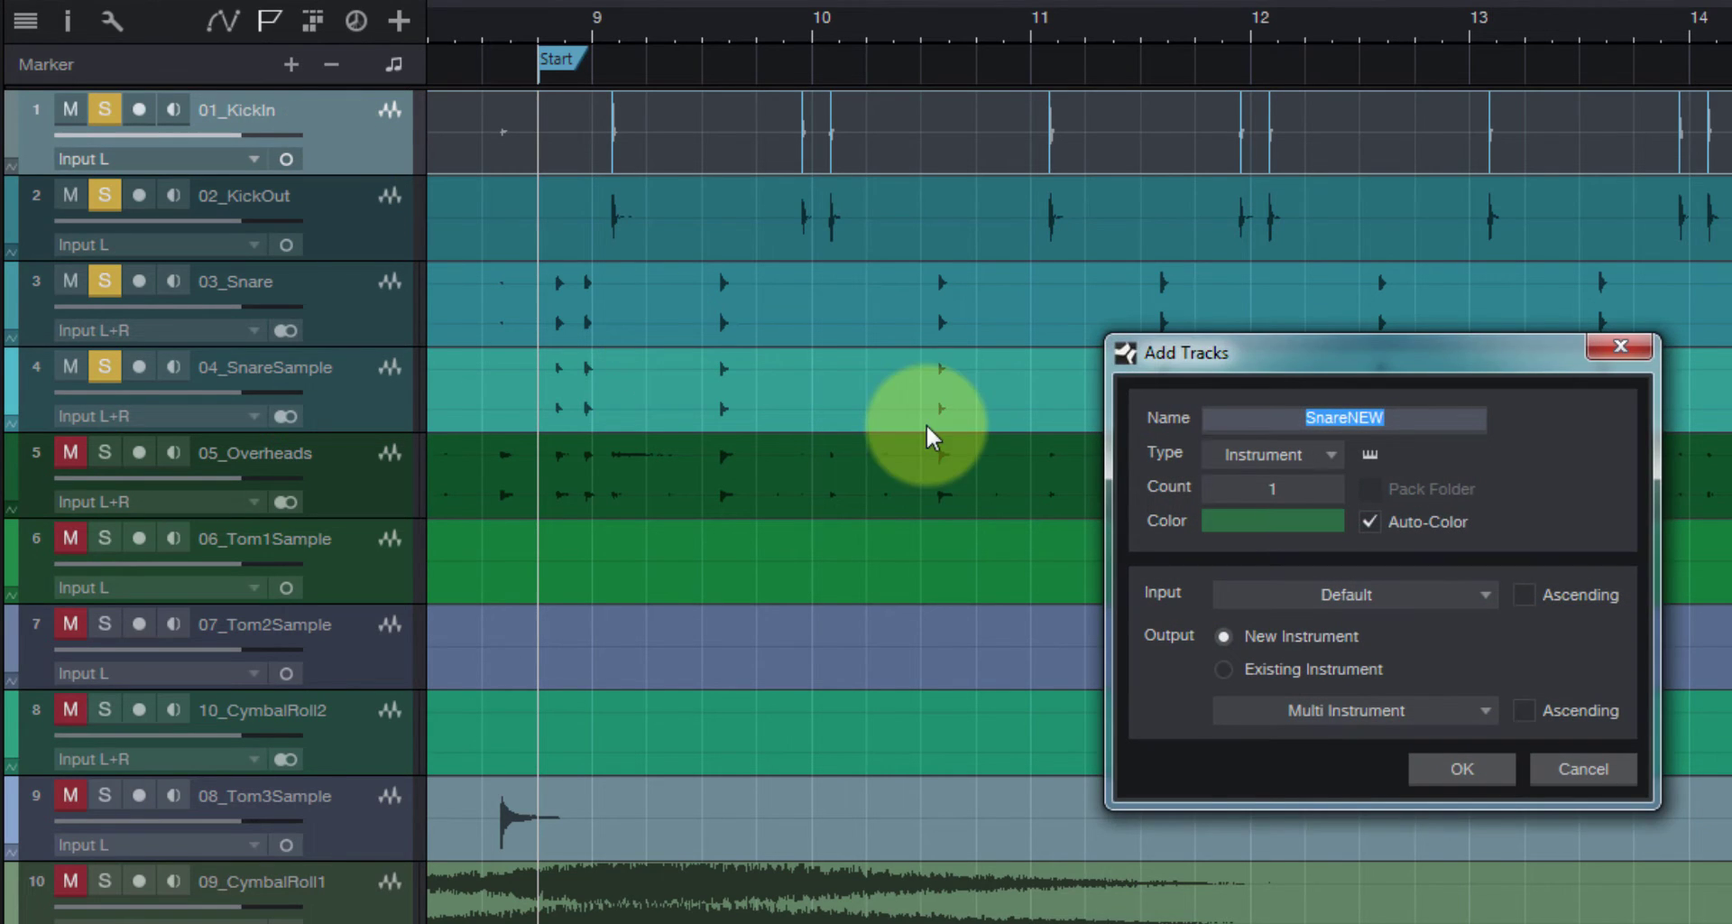
left_click(1412, 416)
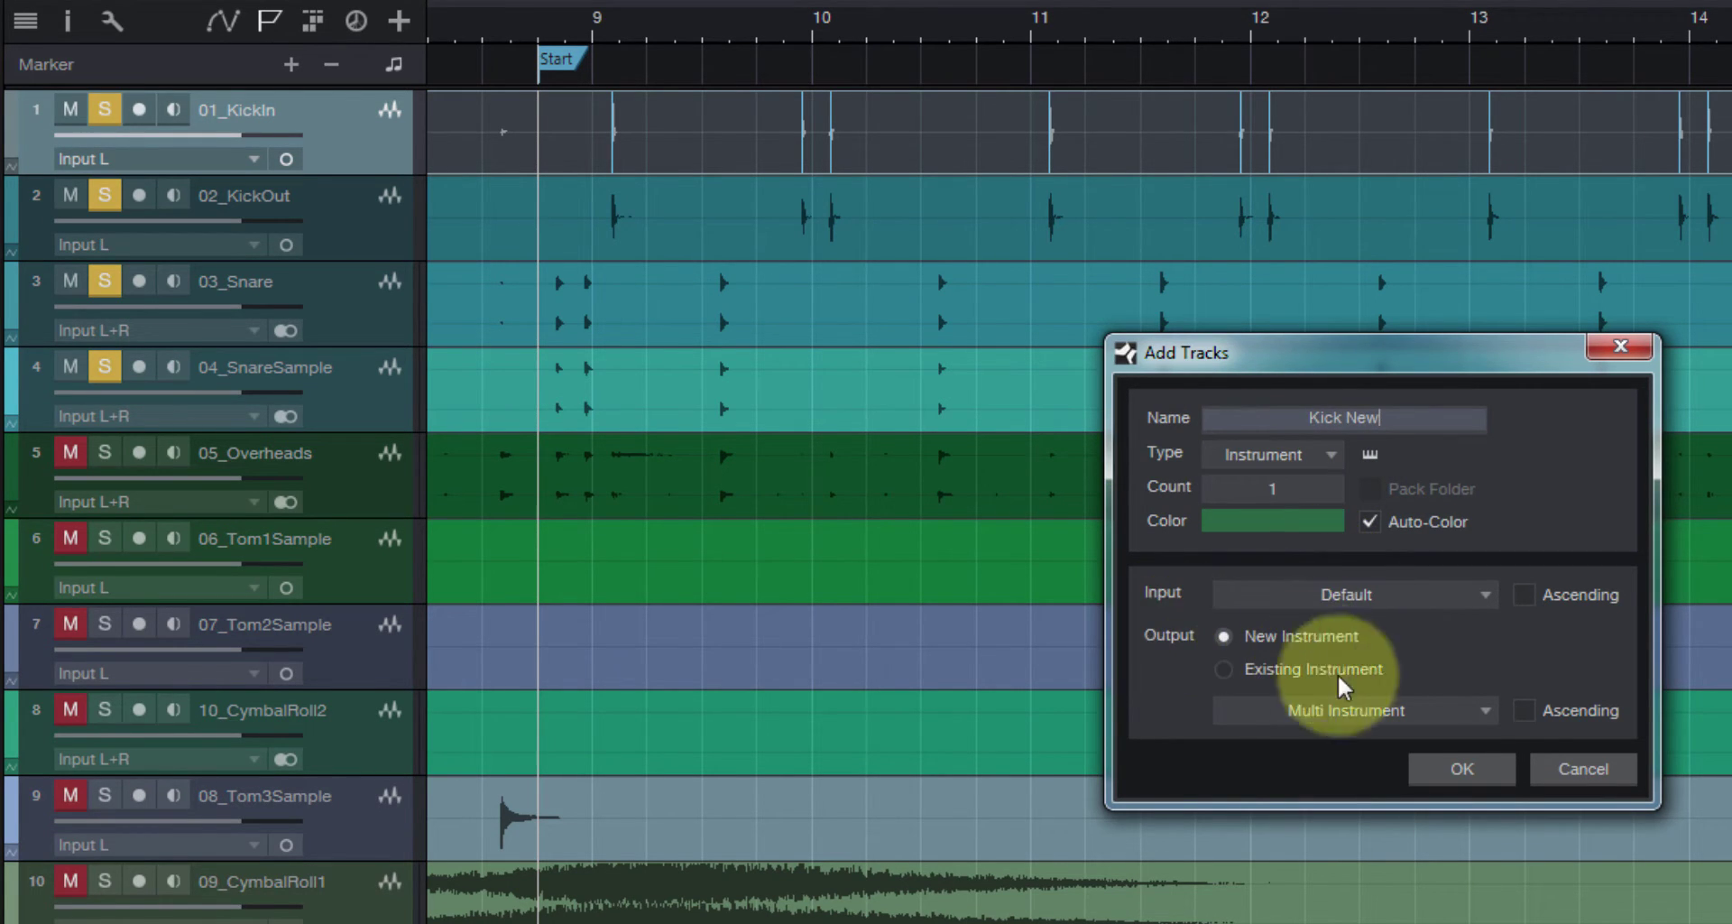
left_click(1479, 710)
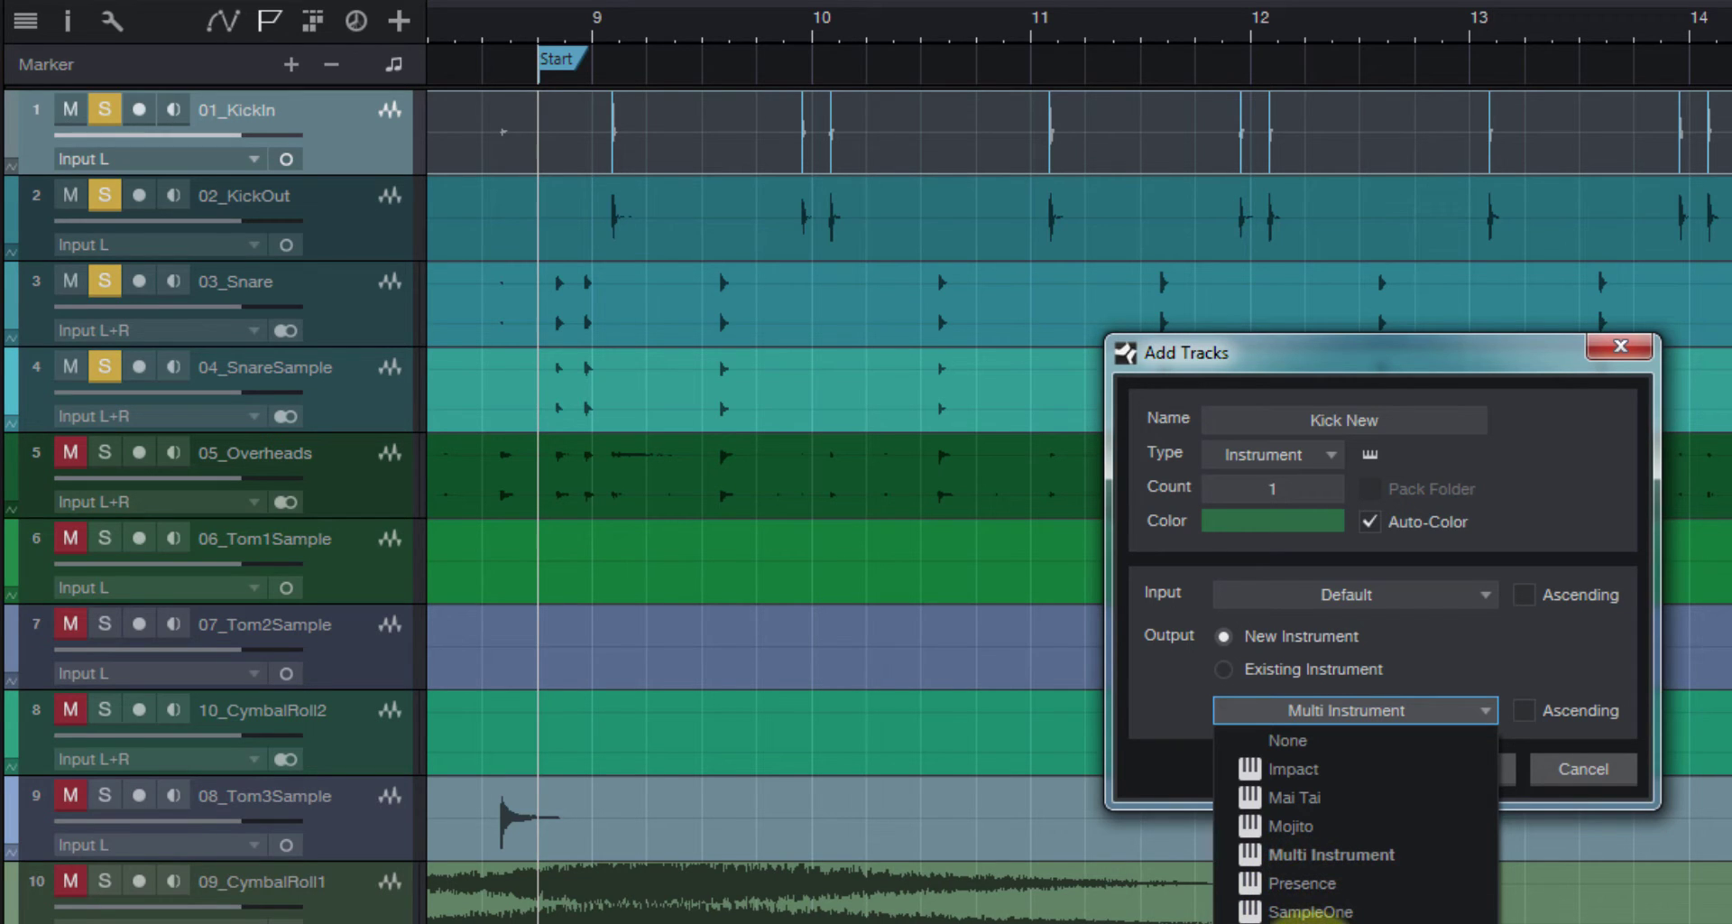
left_click(1308, 920)
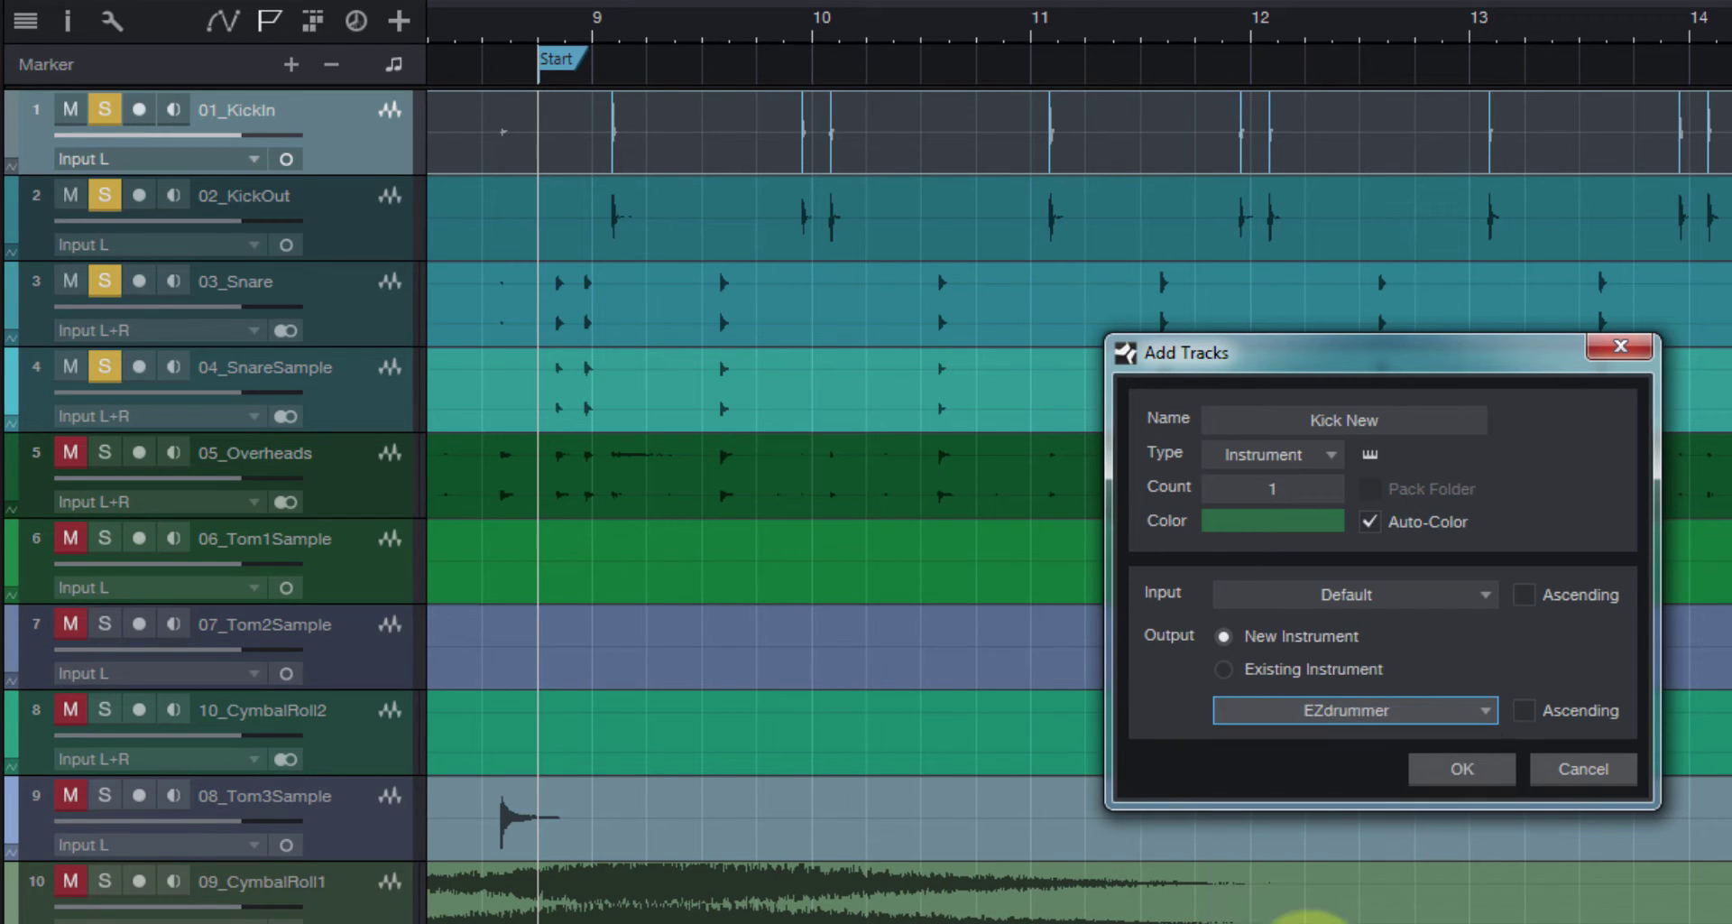
left_click(1471, 774)
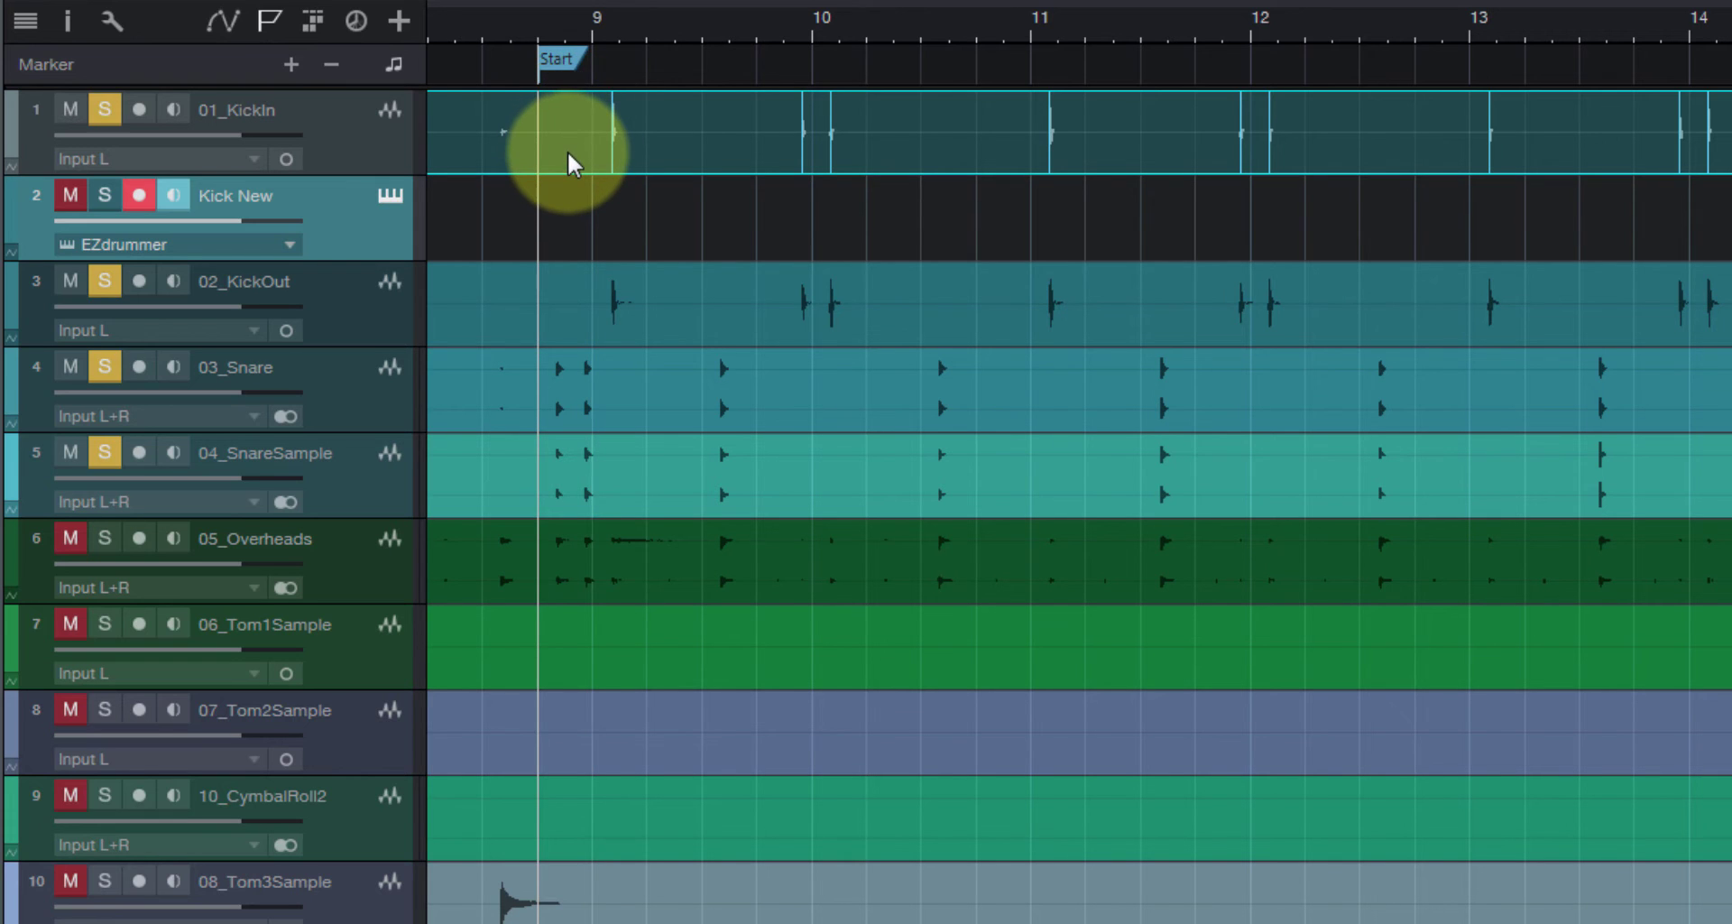
Drag the 01_KickIn event onto Kick New to create MIDI notes, and open them for editing.
left_click_drag(568, 149, 563, 207)
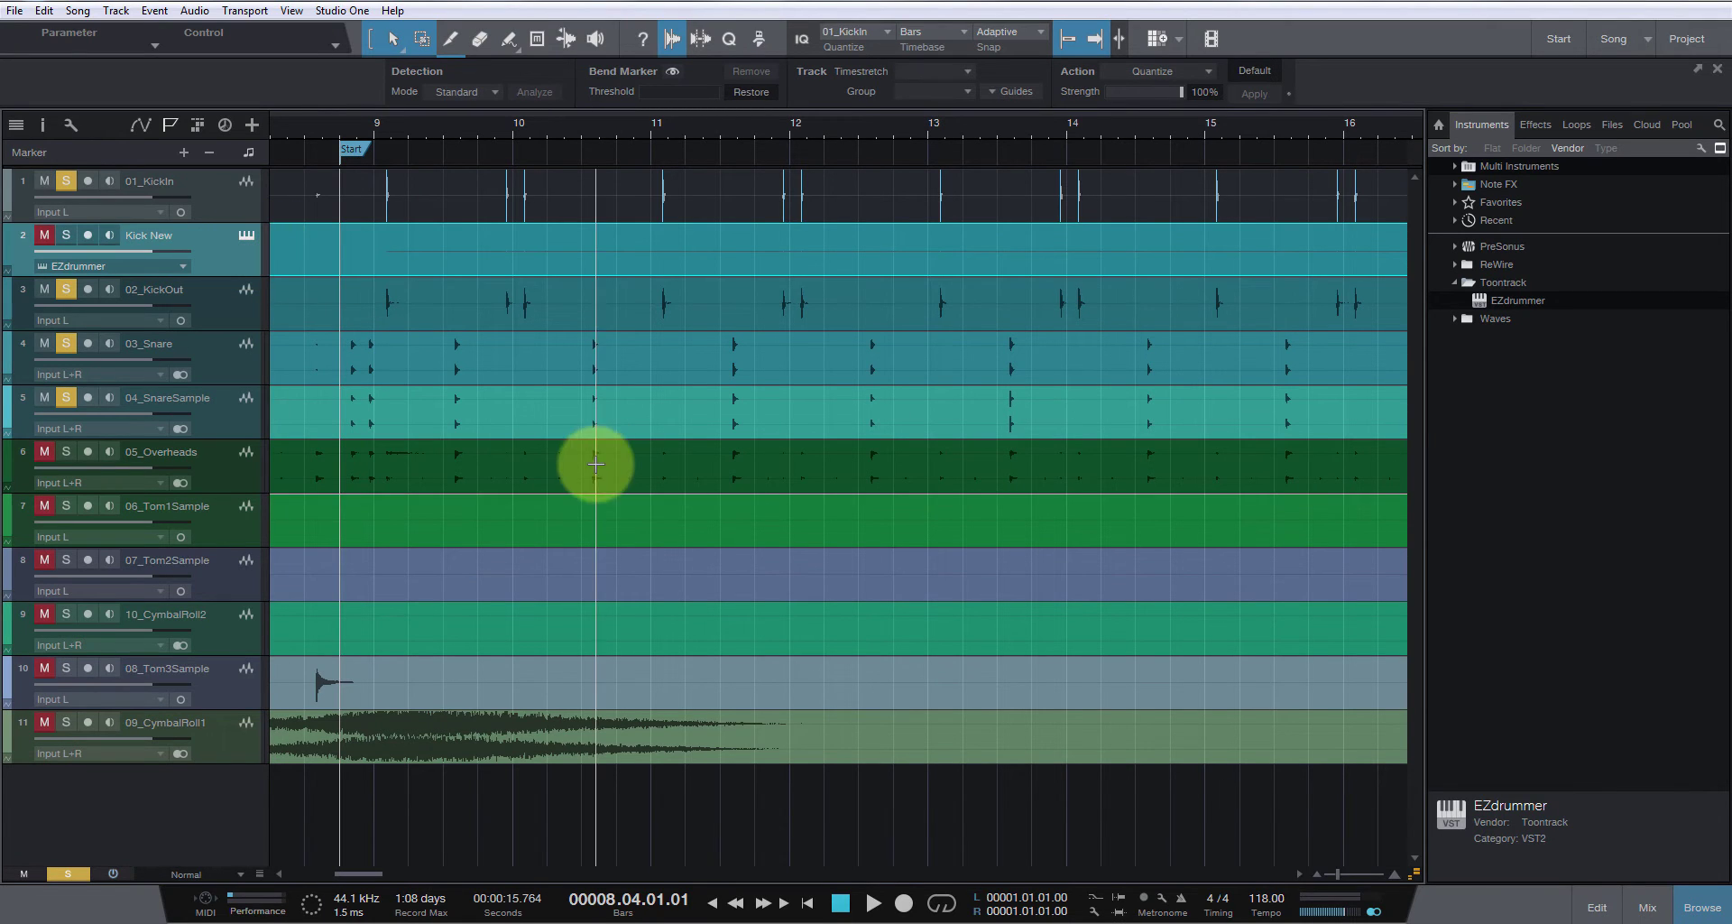
left_click(1597, 907)
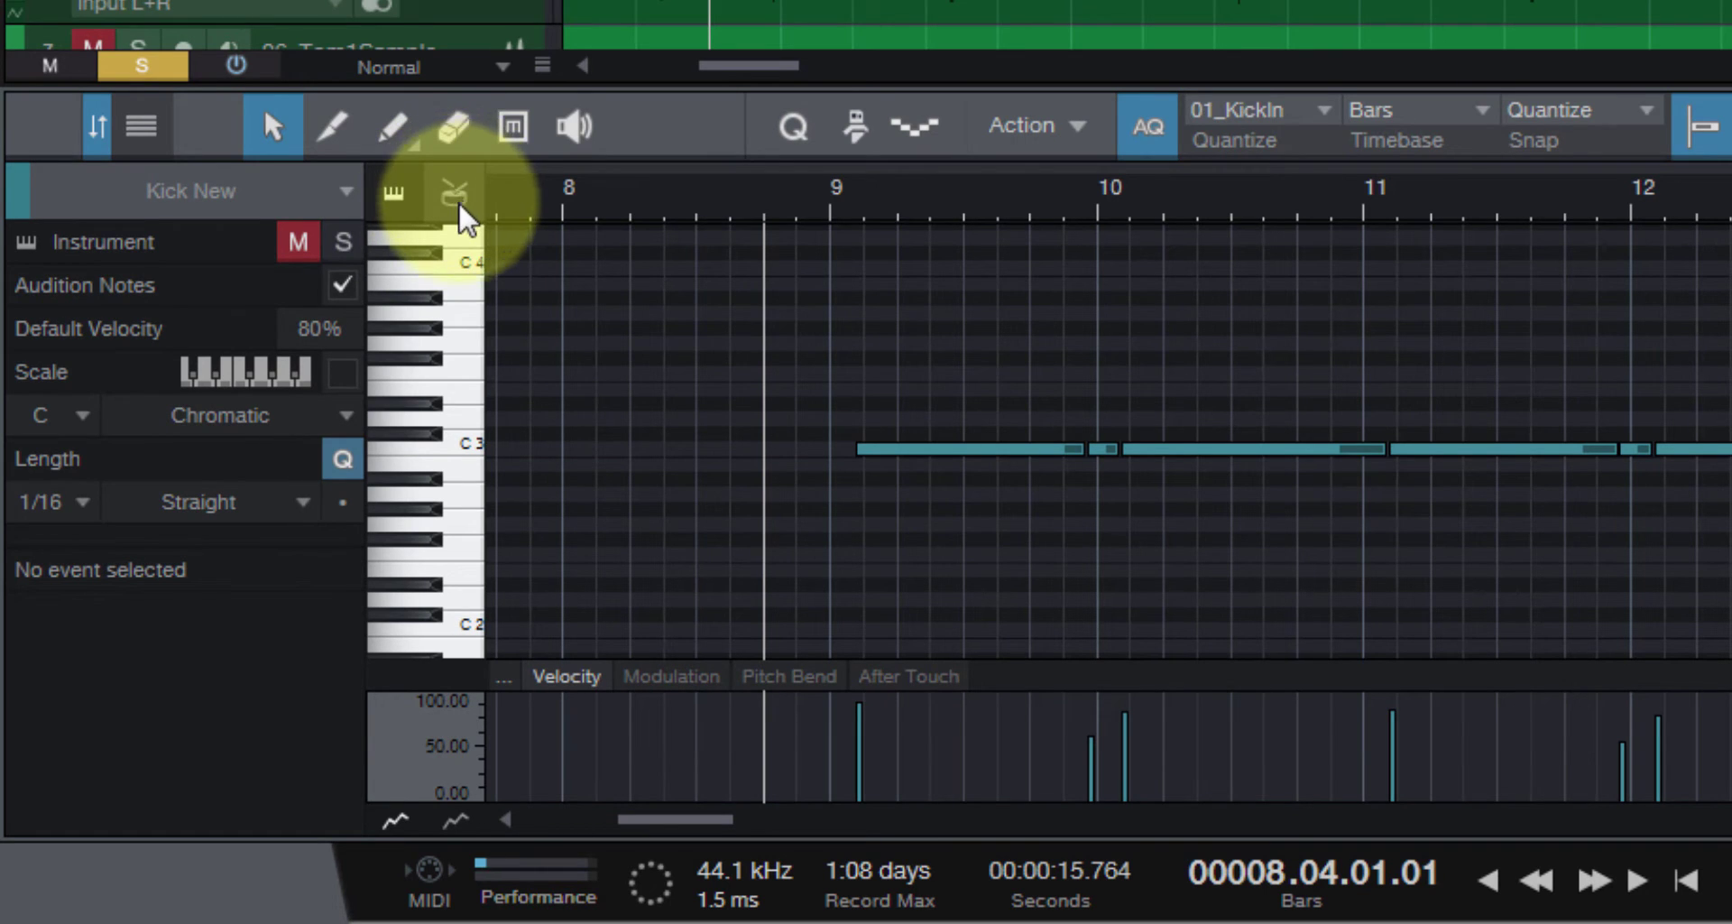
Label the note editor's pitches with GM Drums names and select the first kick note.
left_click(460, 209)
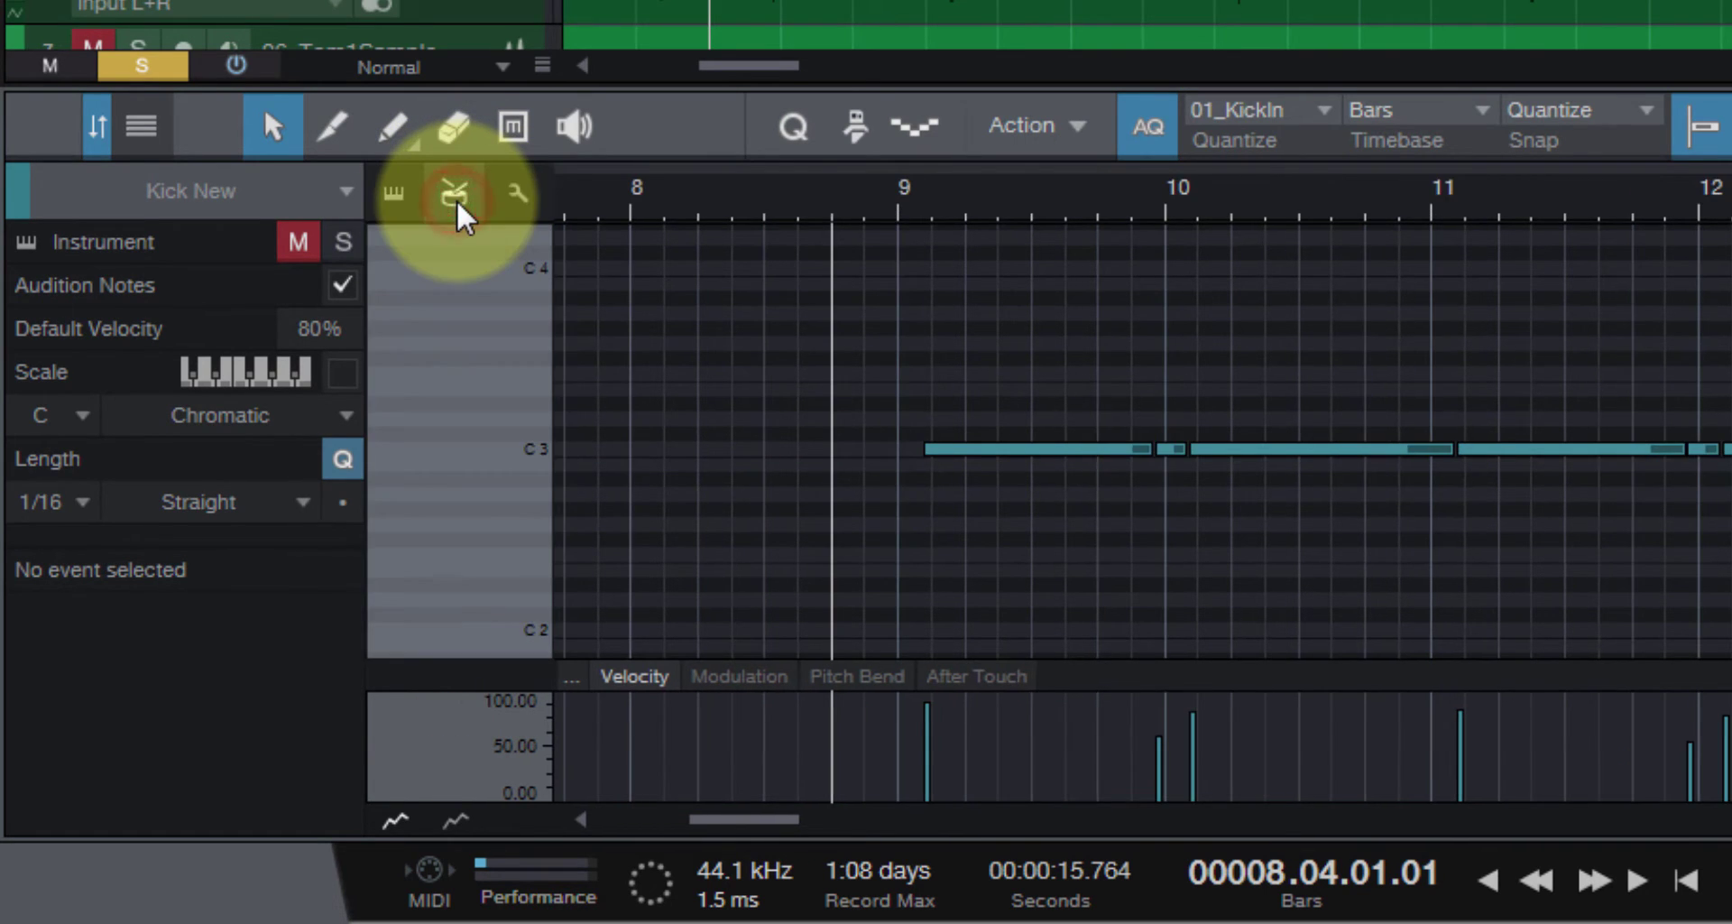
left_click(529, 204)
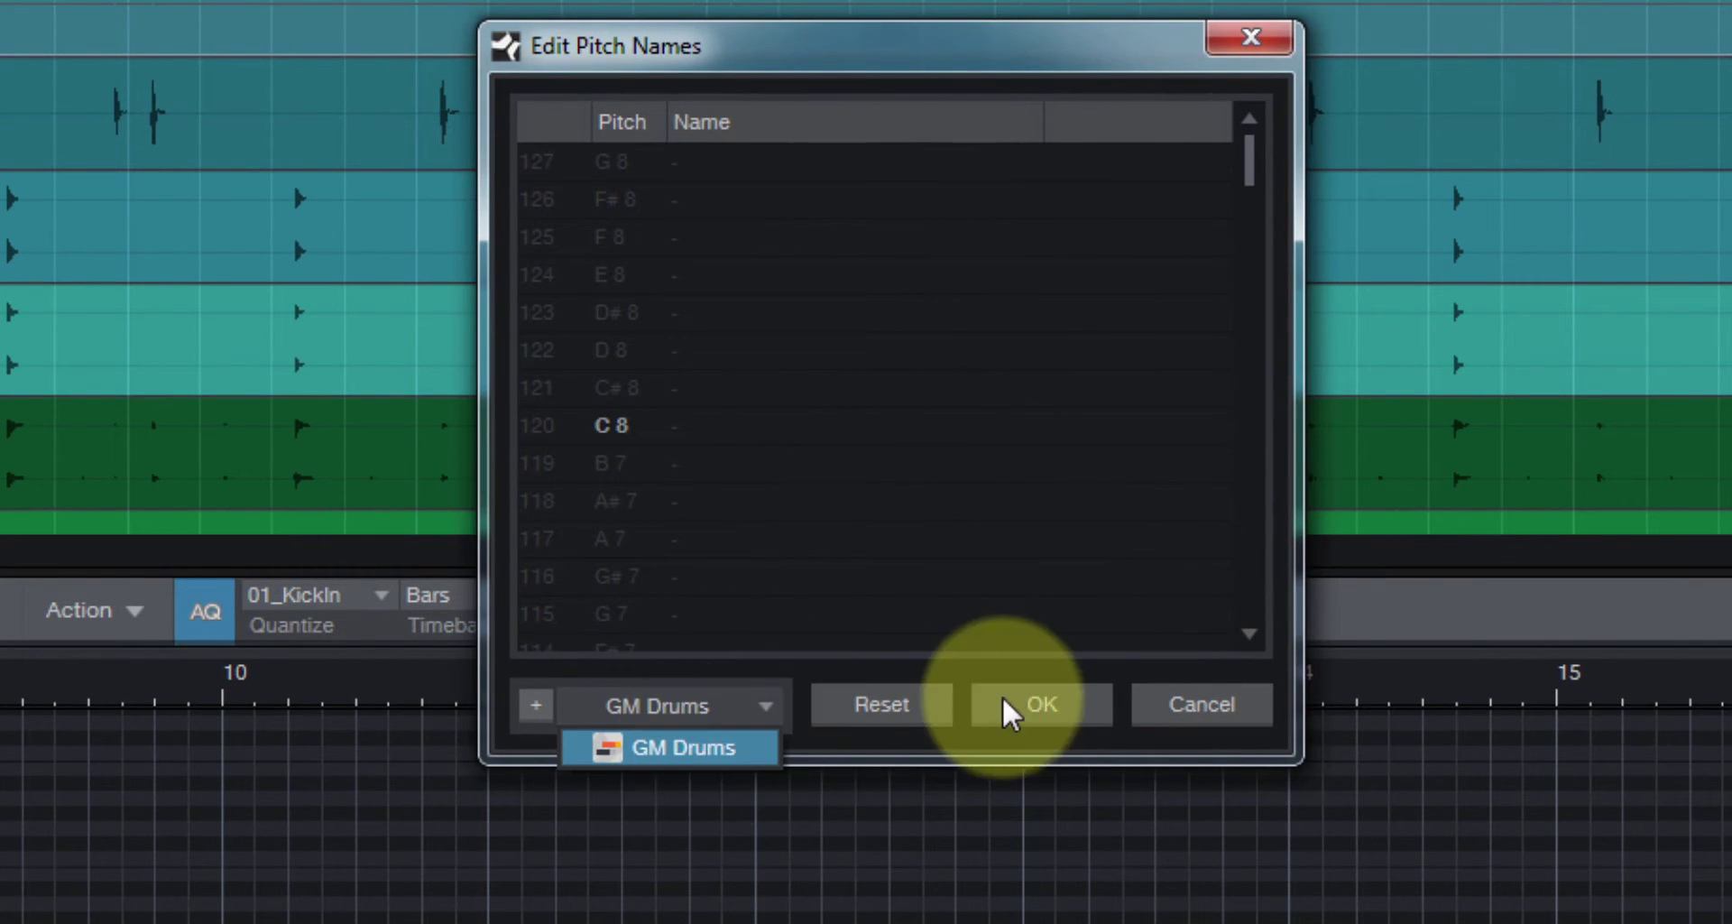
left_click(1051, 713)
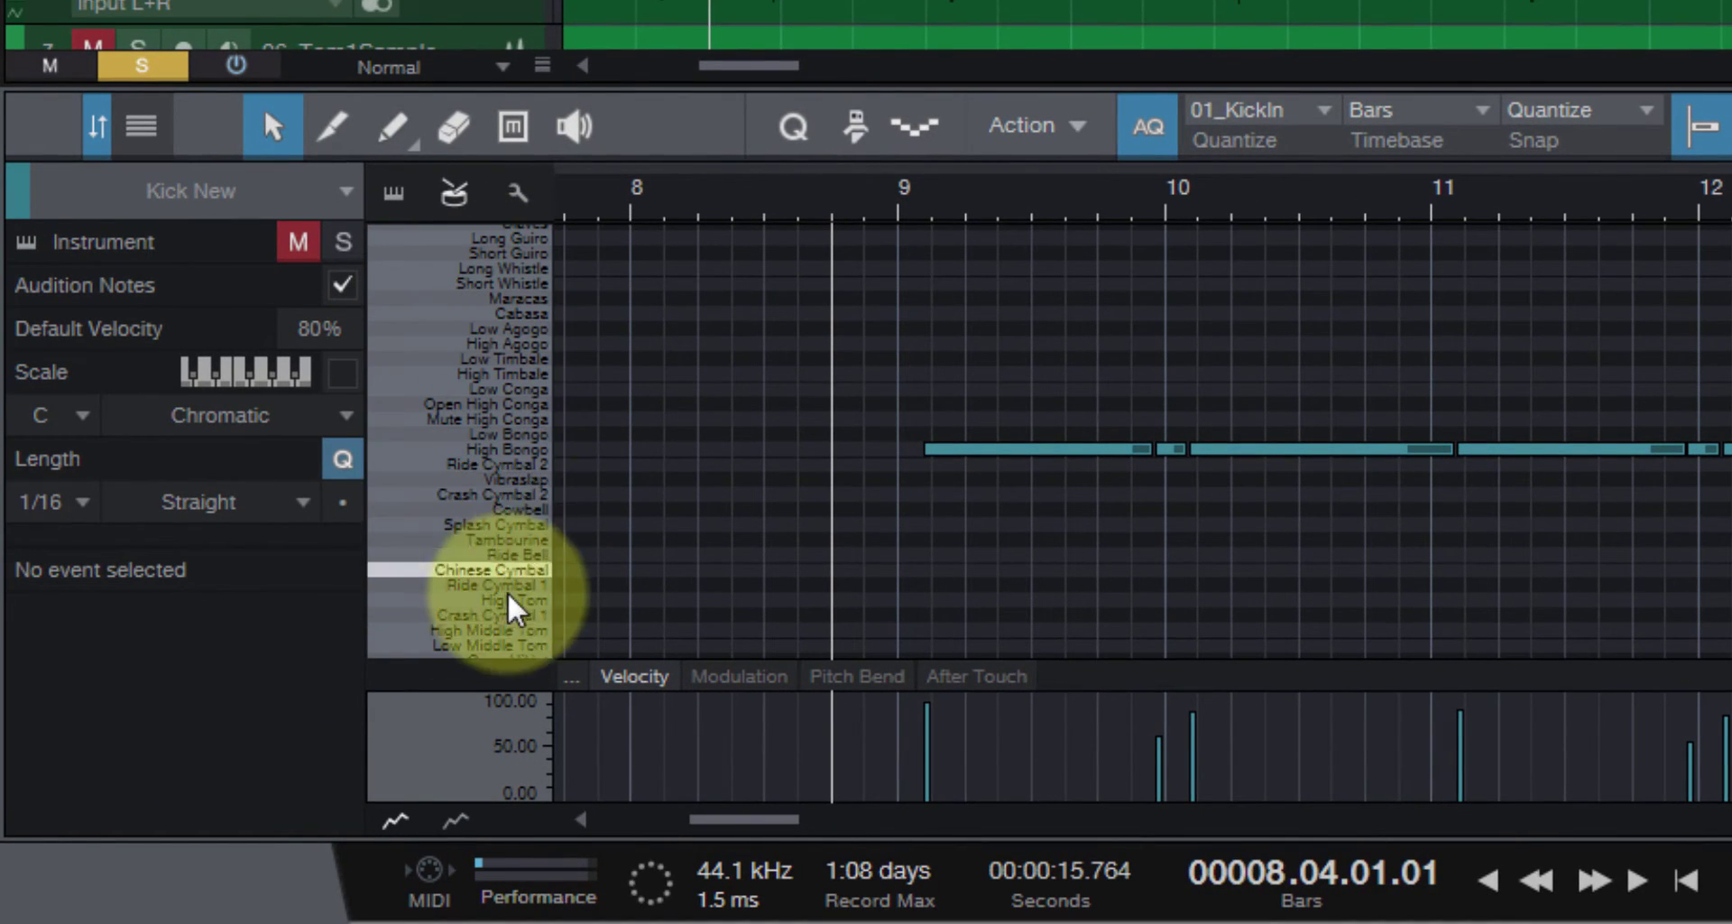
left_click(949, 451)
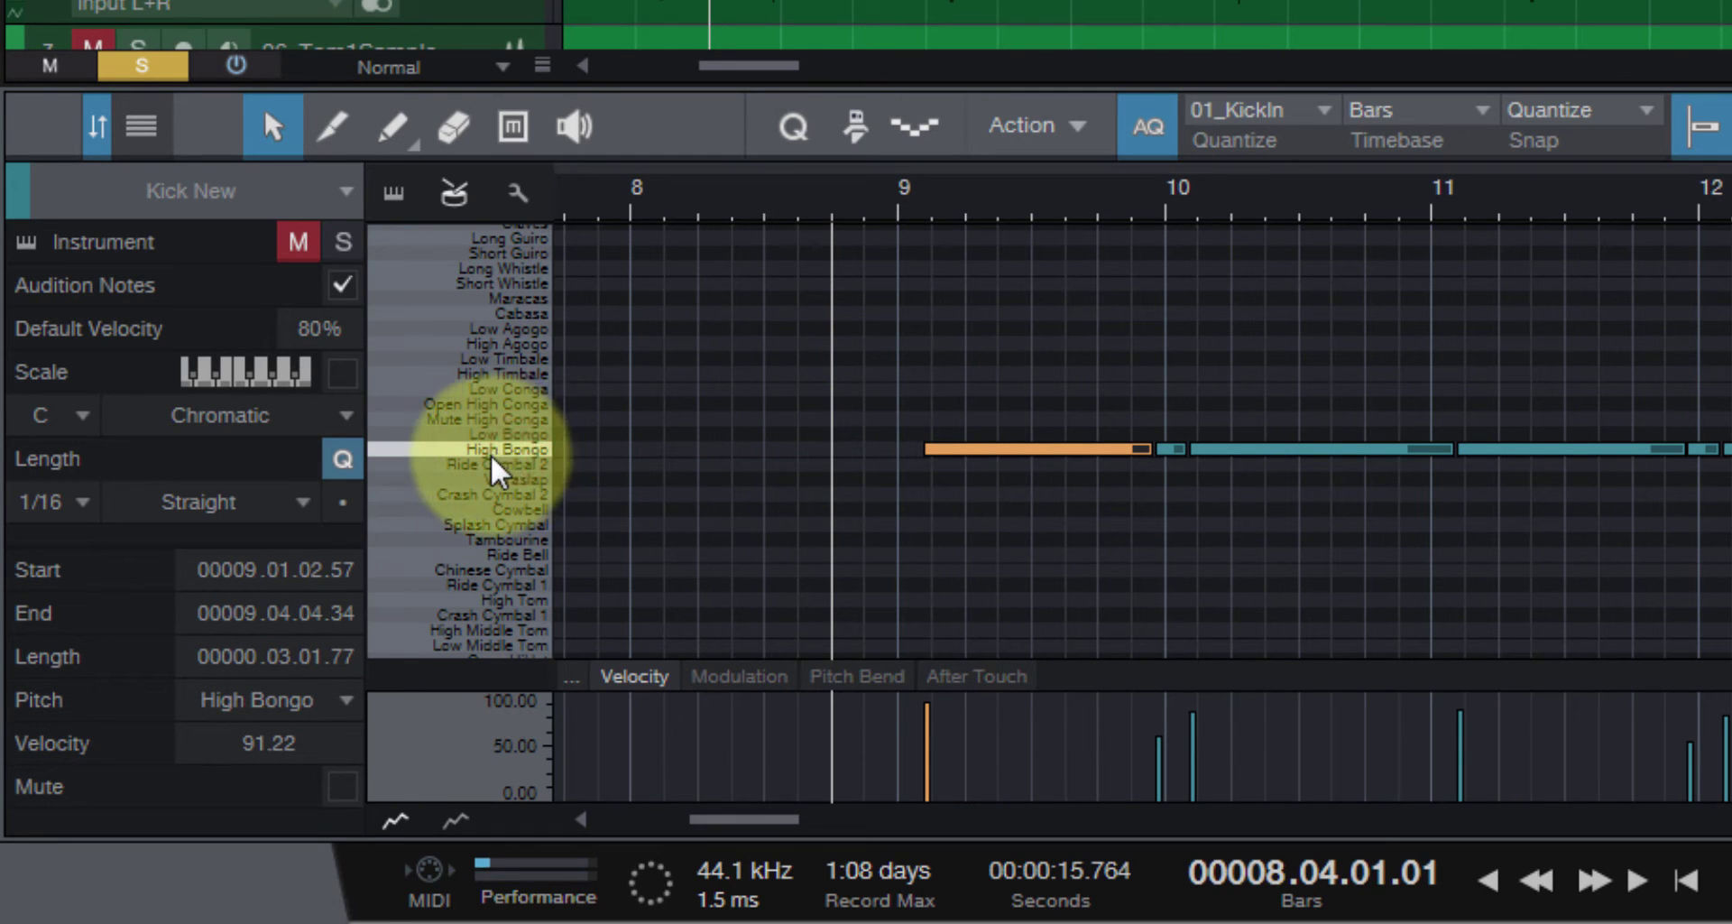
Solo Kick New, audition the High Bongo sound, and clear the note selection.
key("m")
key("s")
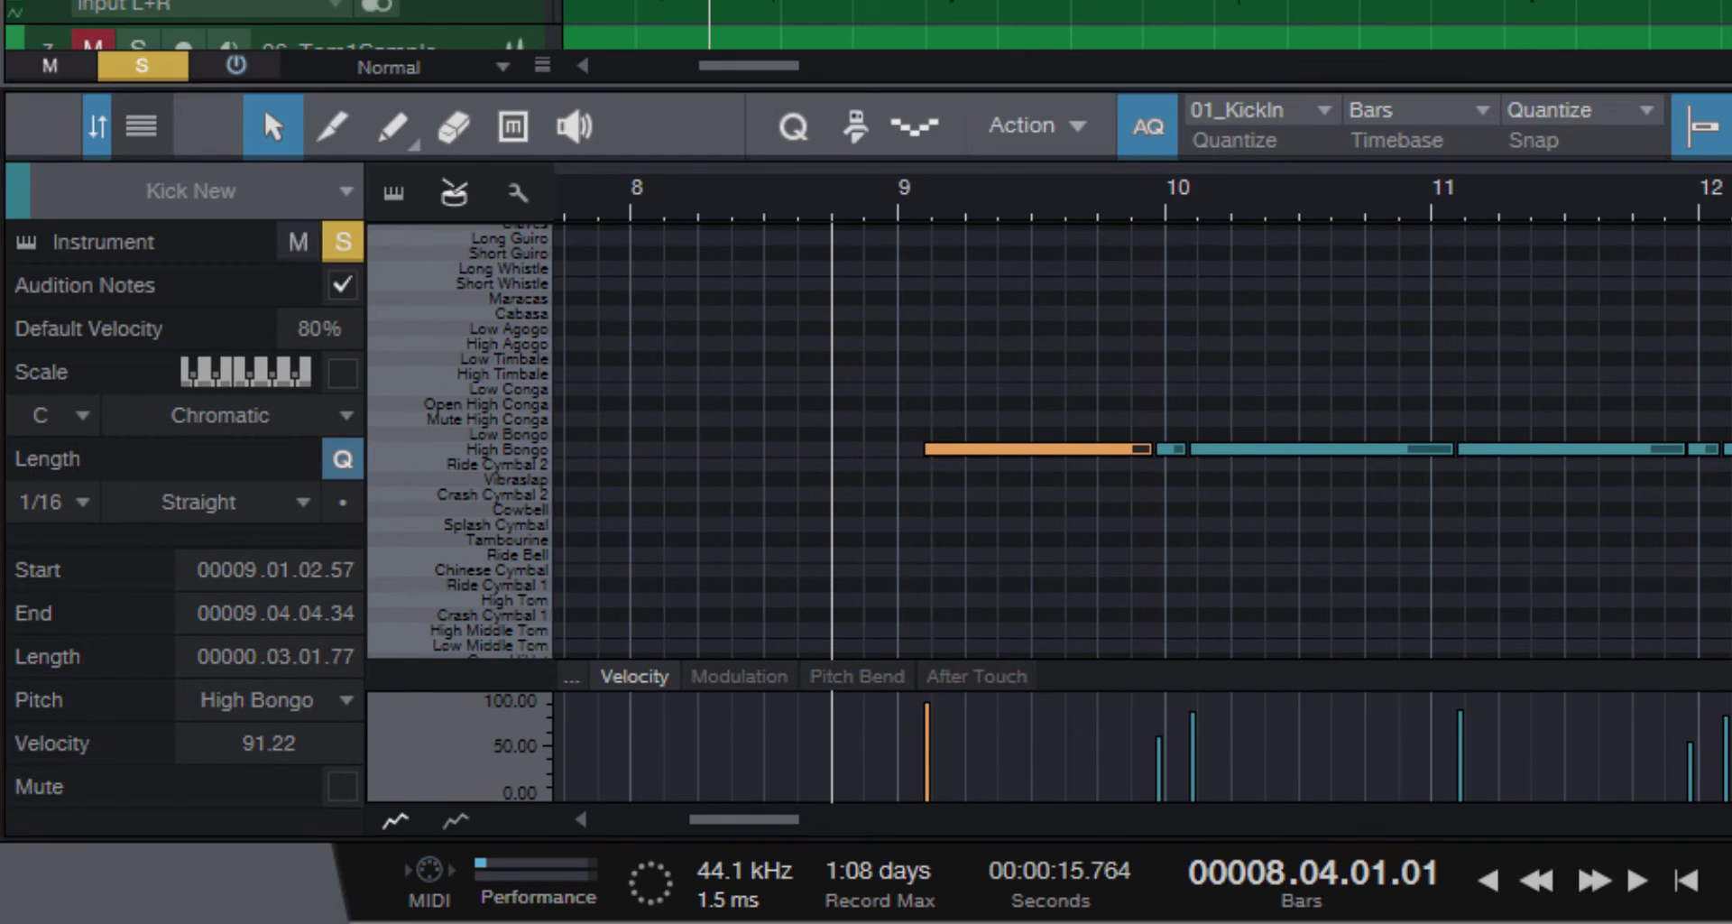
left_click(521, 451)
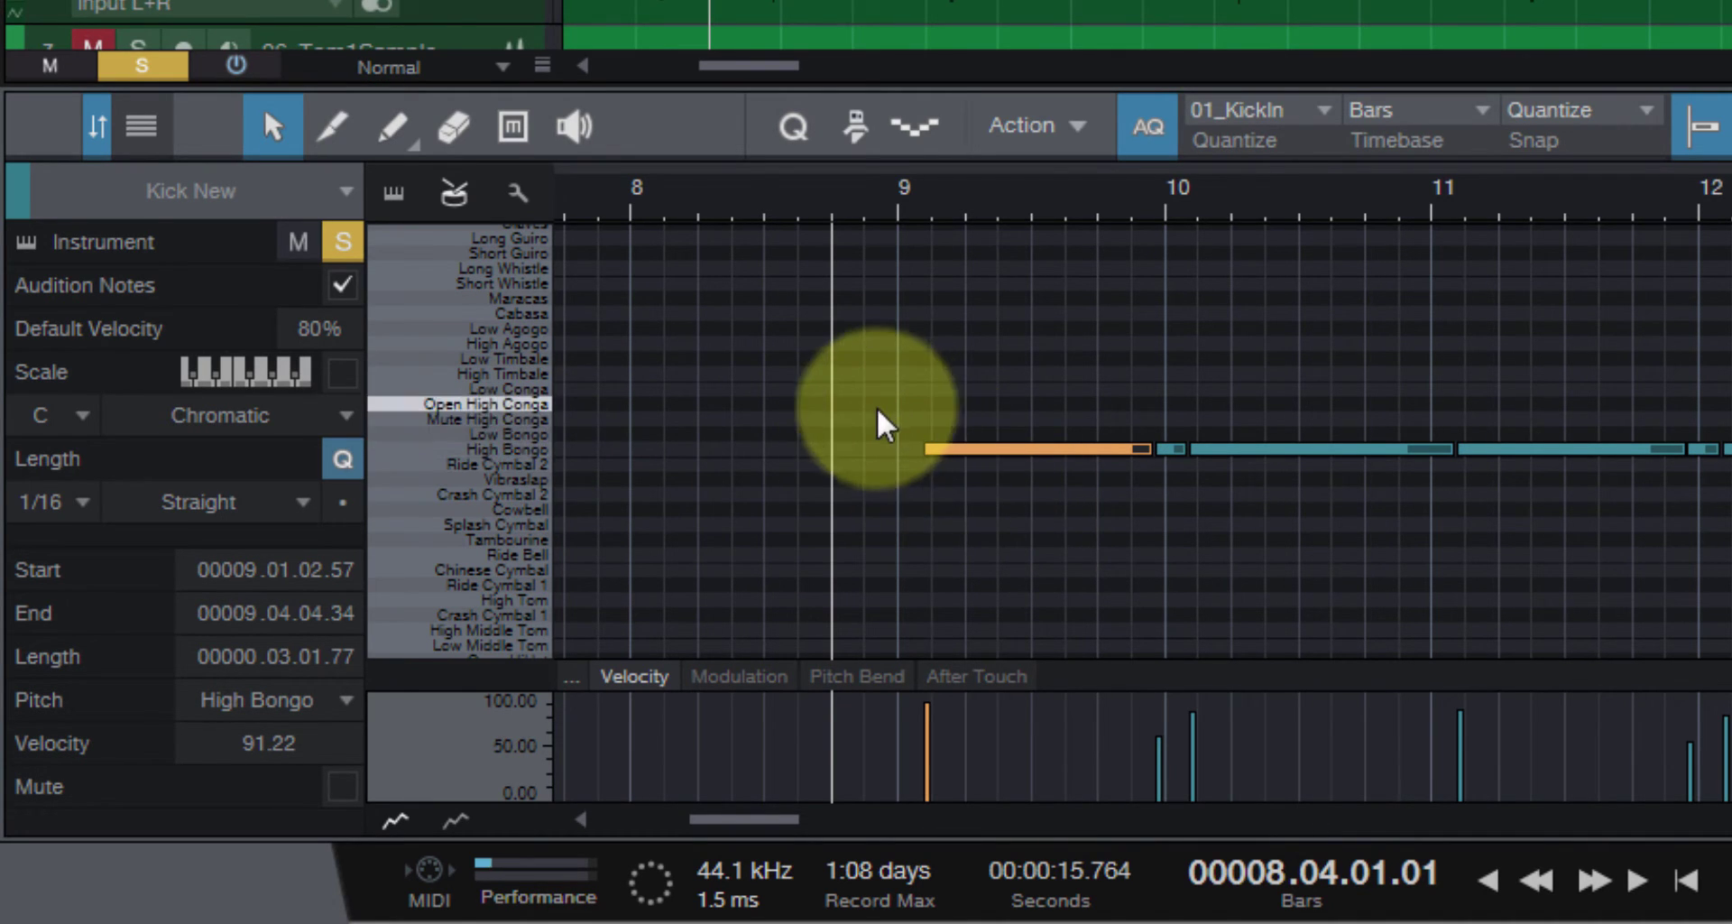
left_click_drag(869, 401, 1200, 501)
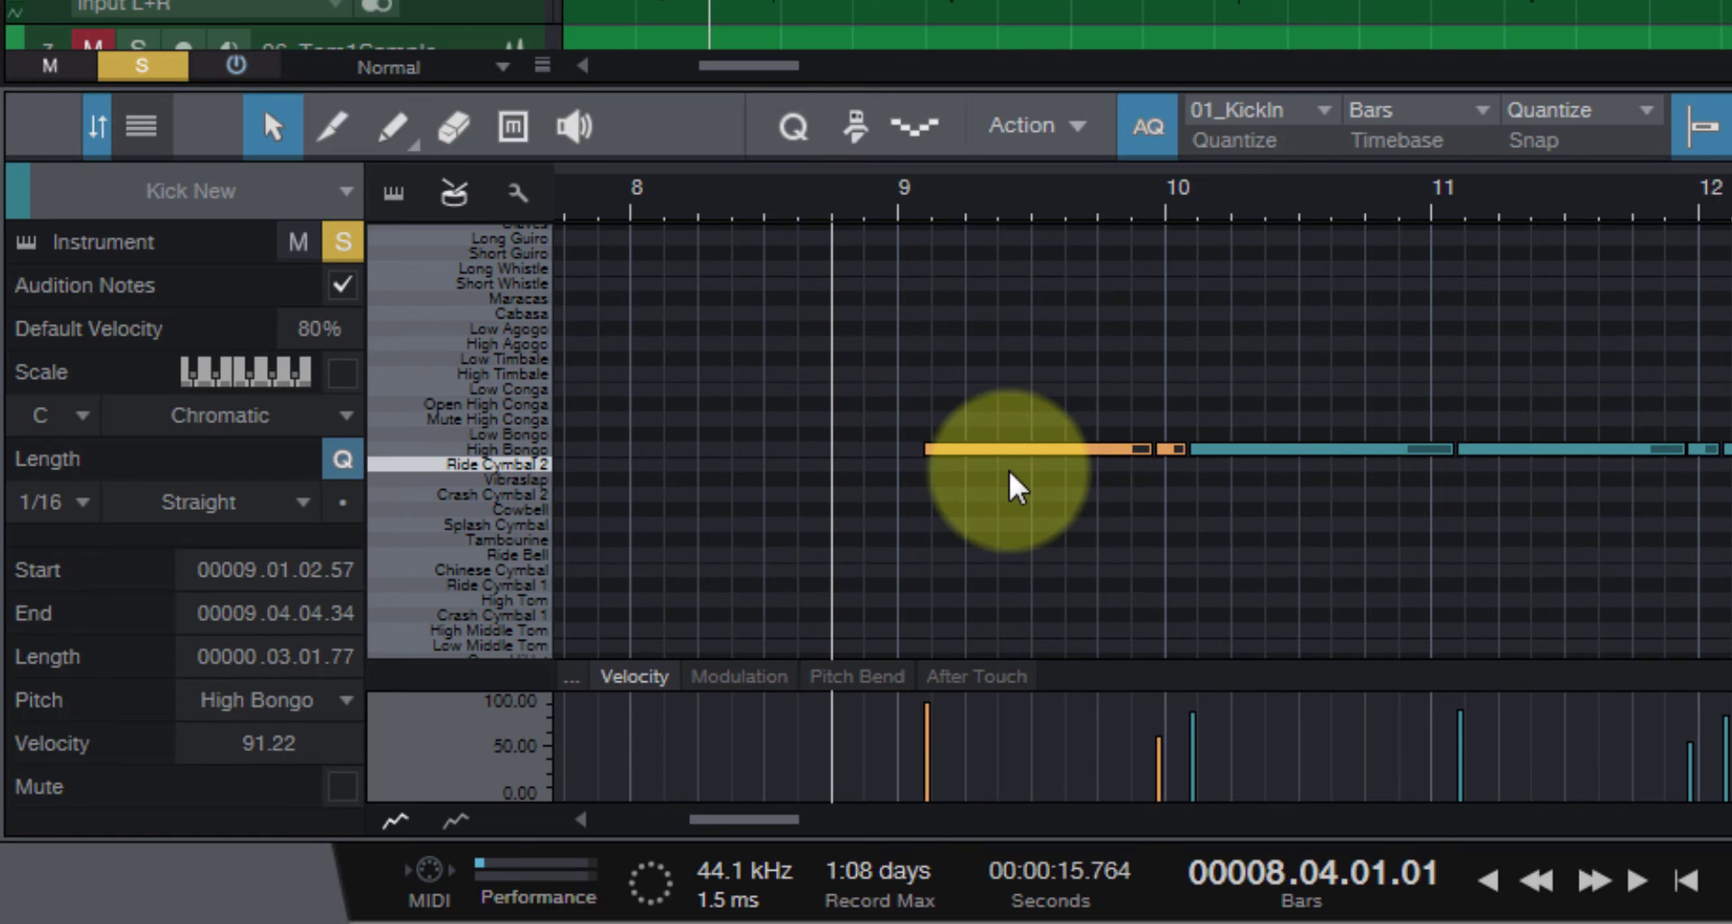
Select all Kick New notes, move them down to Bass Drum, and close the editor.
key("ctrl+a")
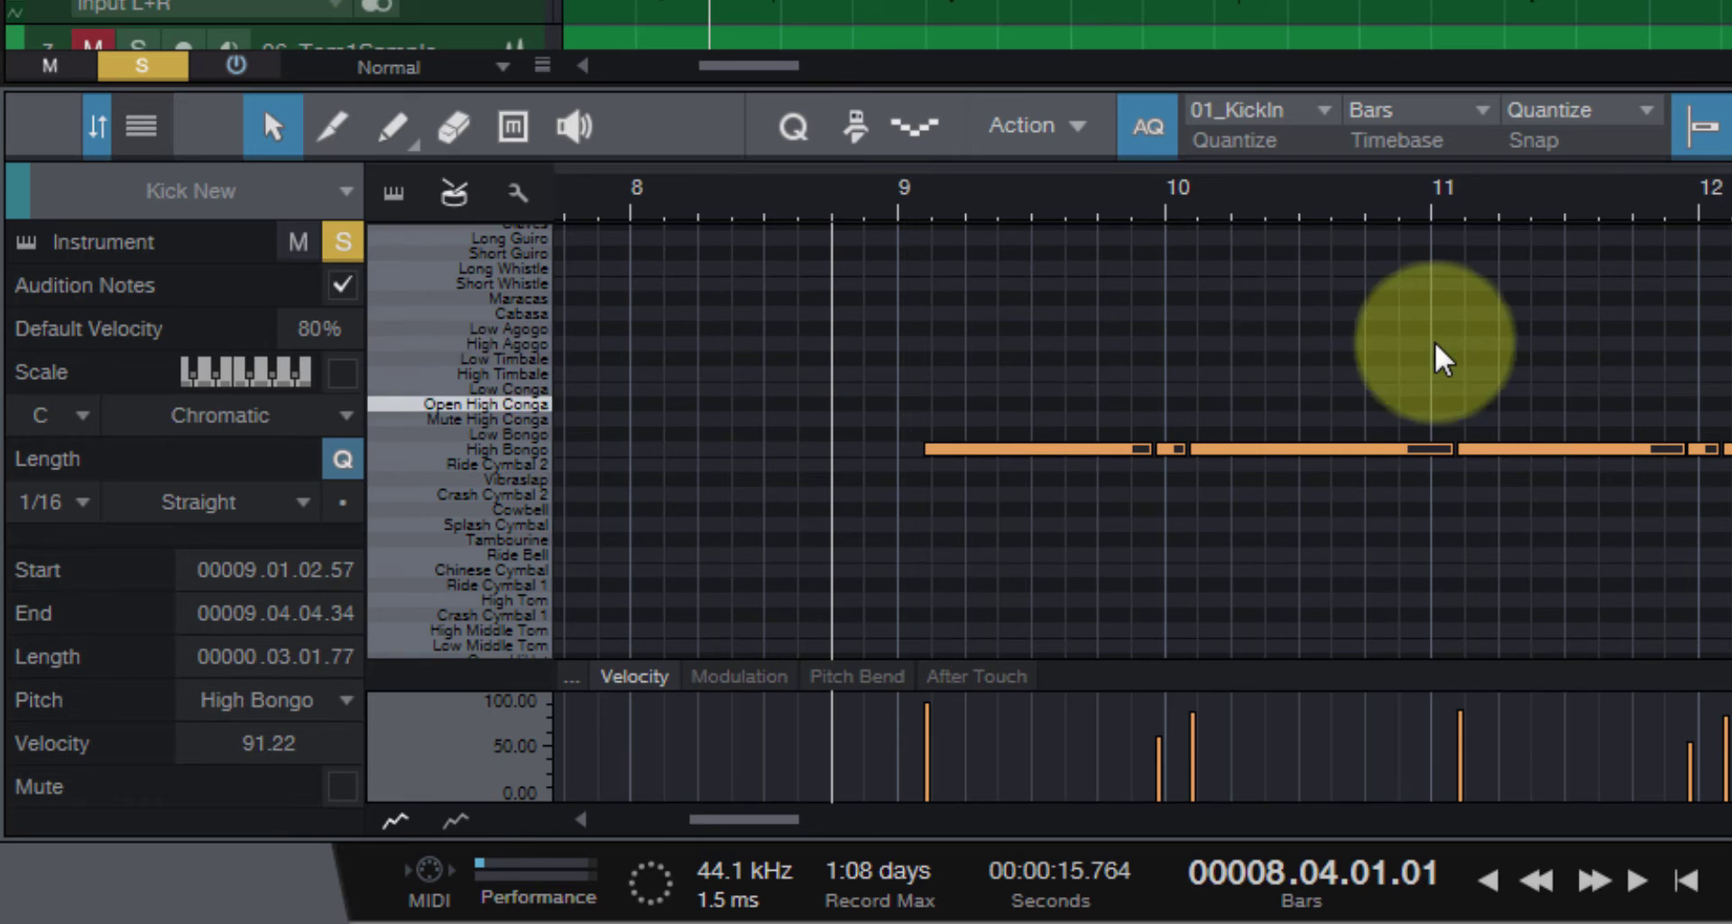
left_click_drag(1436, 225, 911, 464)
scroll(483, 533, "down", 4)
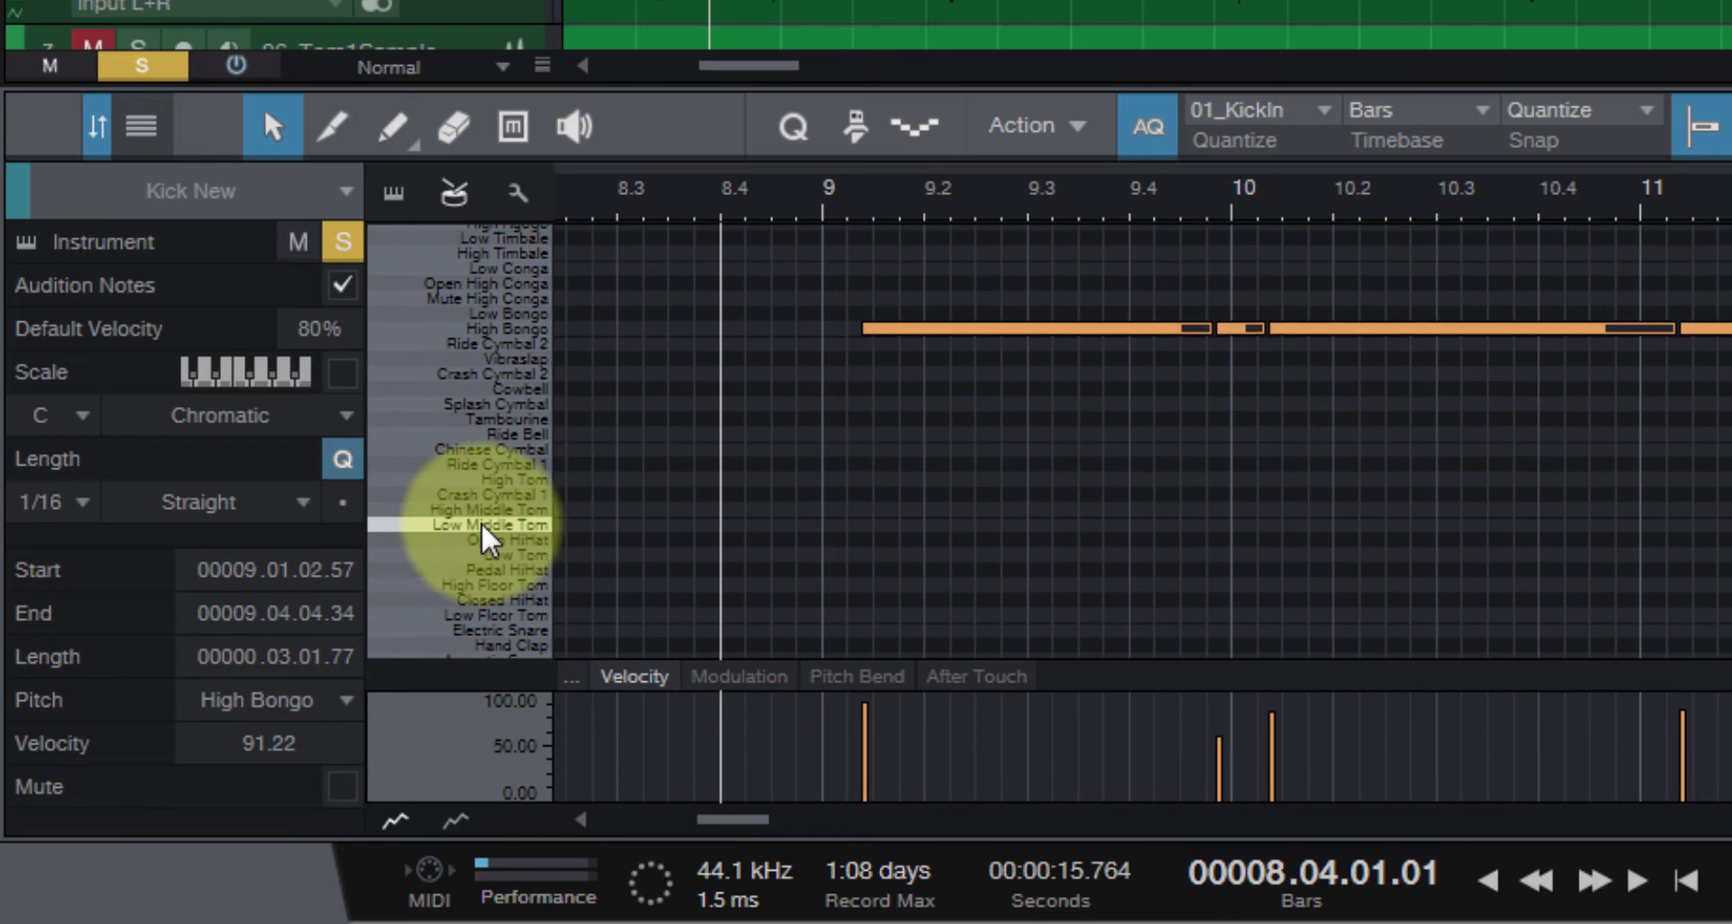
left_click_drag(900, 268, 880, 618)
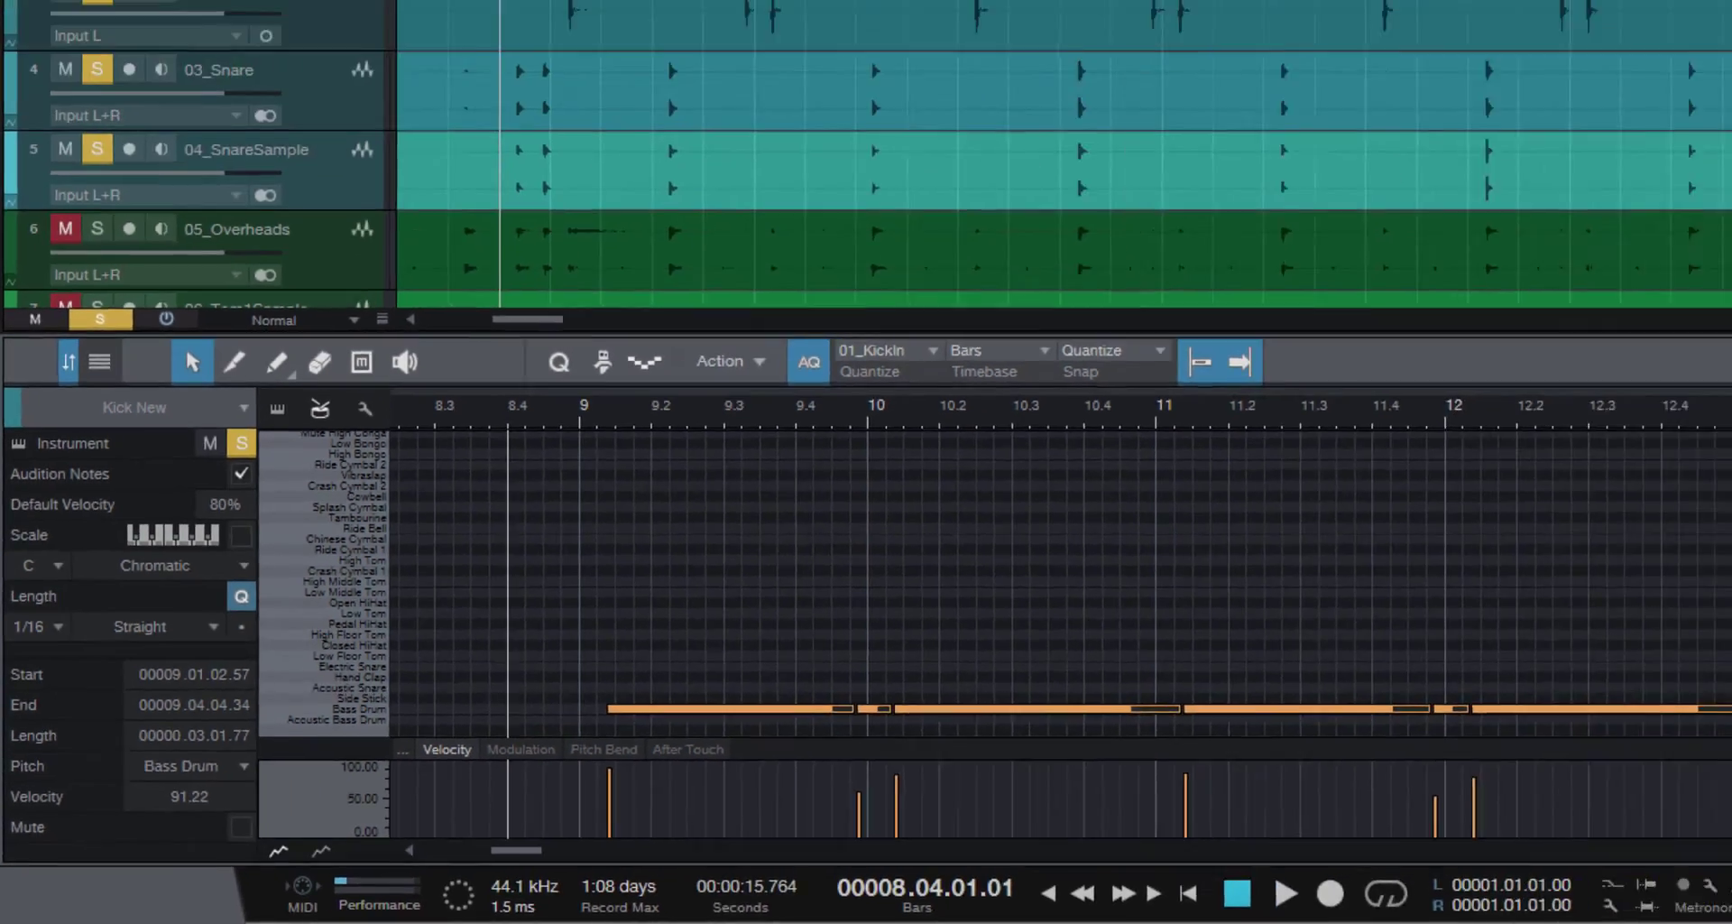
left_click(1583, 906)
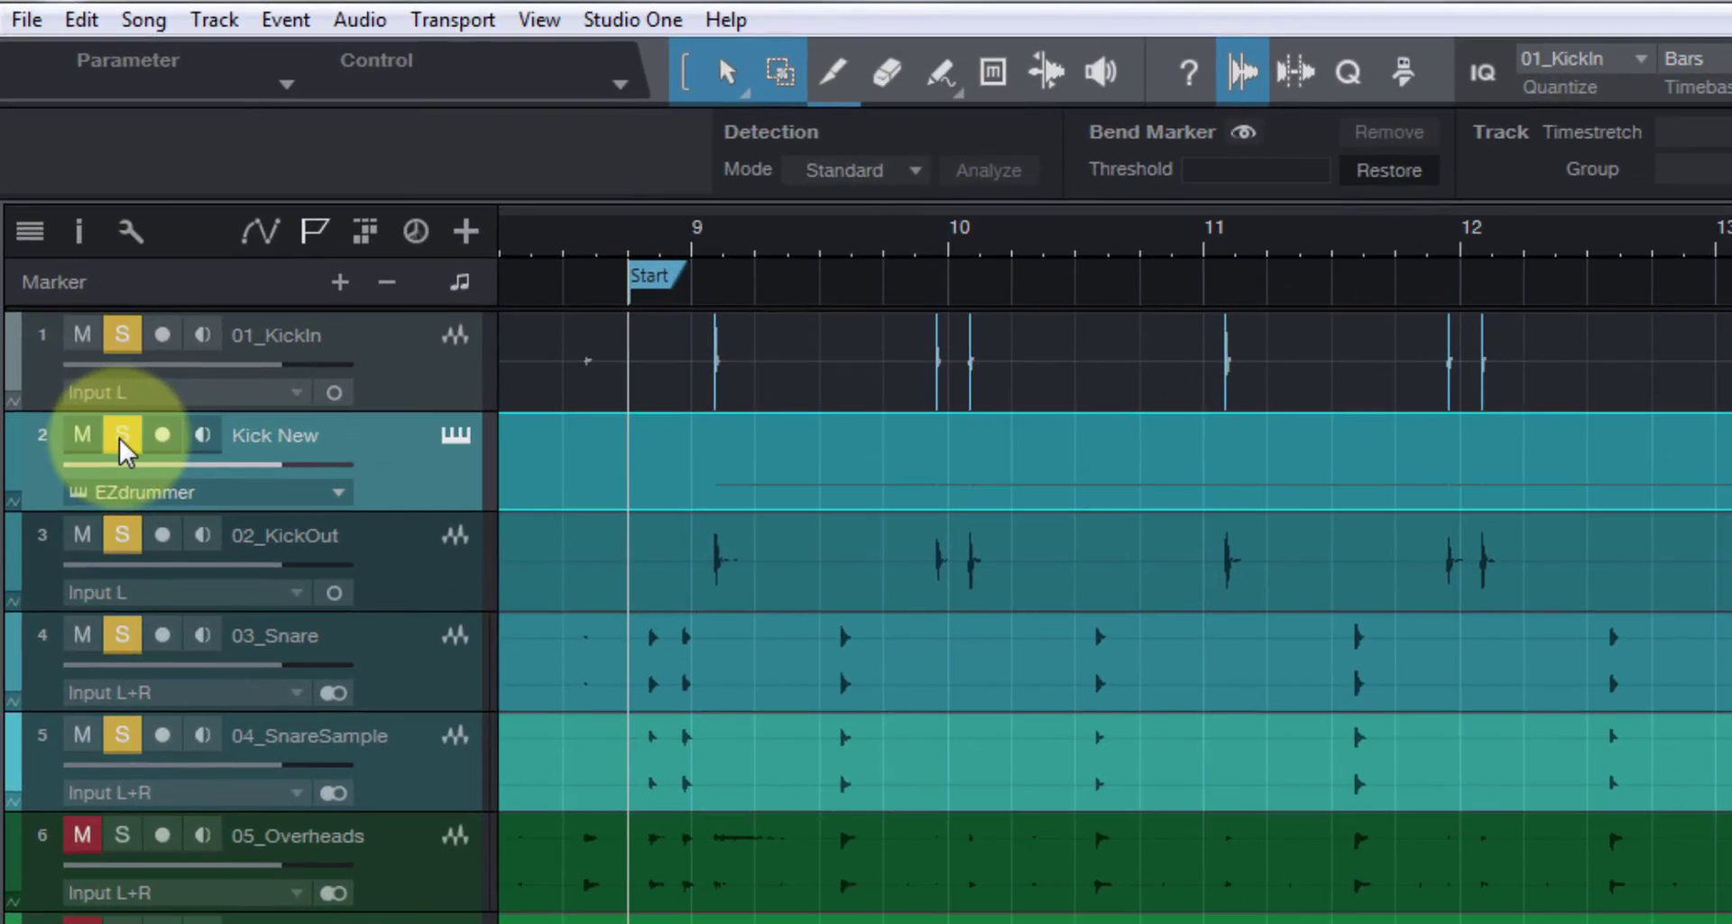
Exclusively solo Kick New and start playback.
left_click(66, 235, "alt")
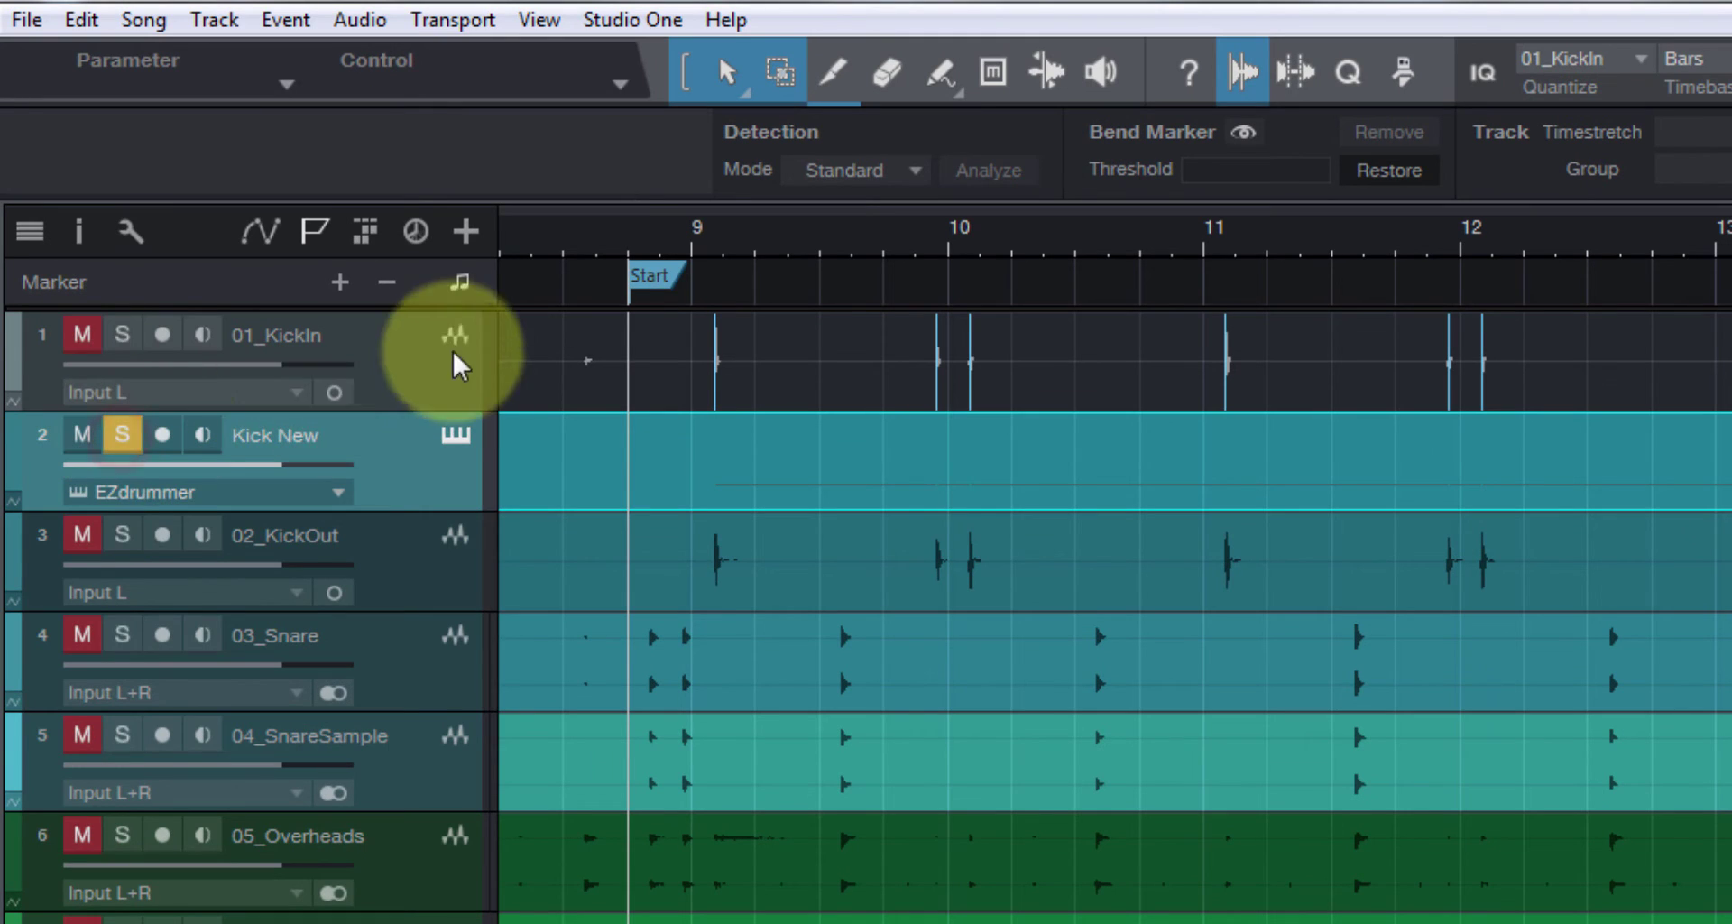
key("space")
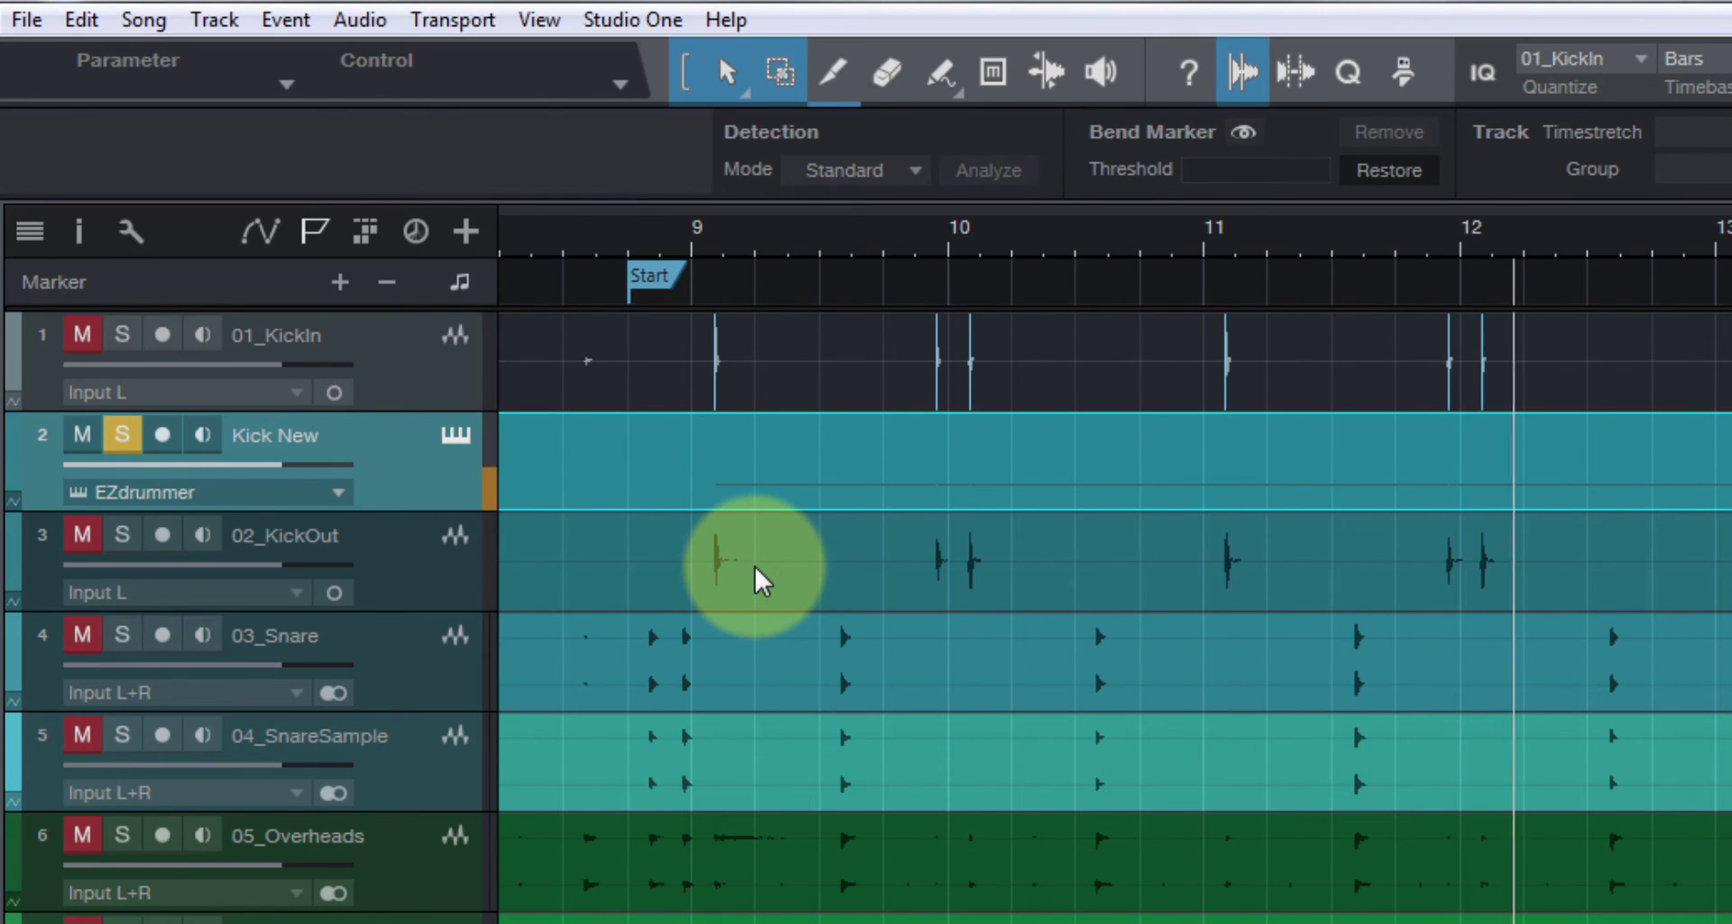
Add 01_KickIn and 02_KickOut to the soloed tracks and play from bar 9.
left_click(82, 335)
left_click(122, 334)
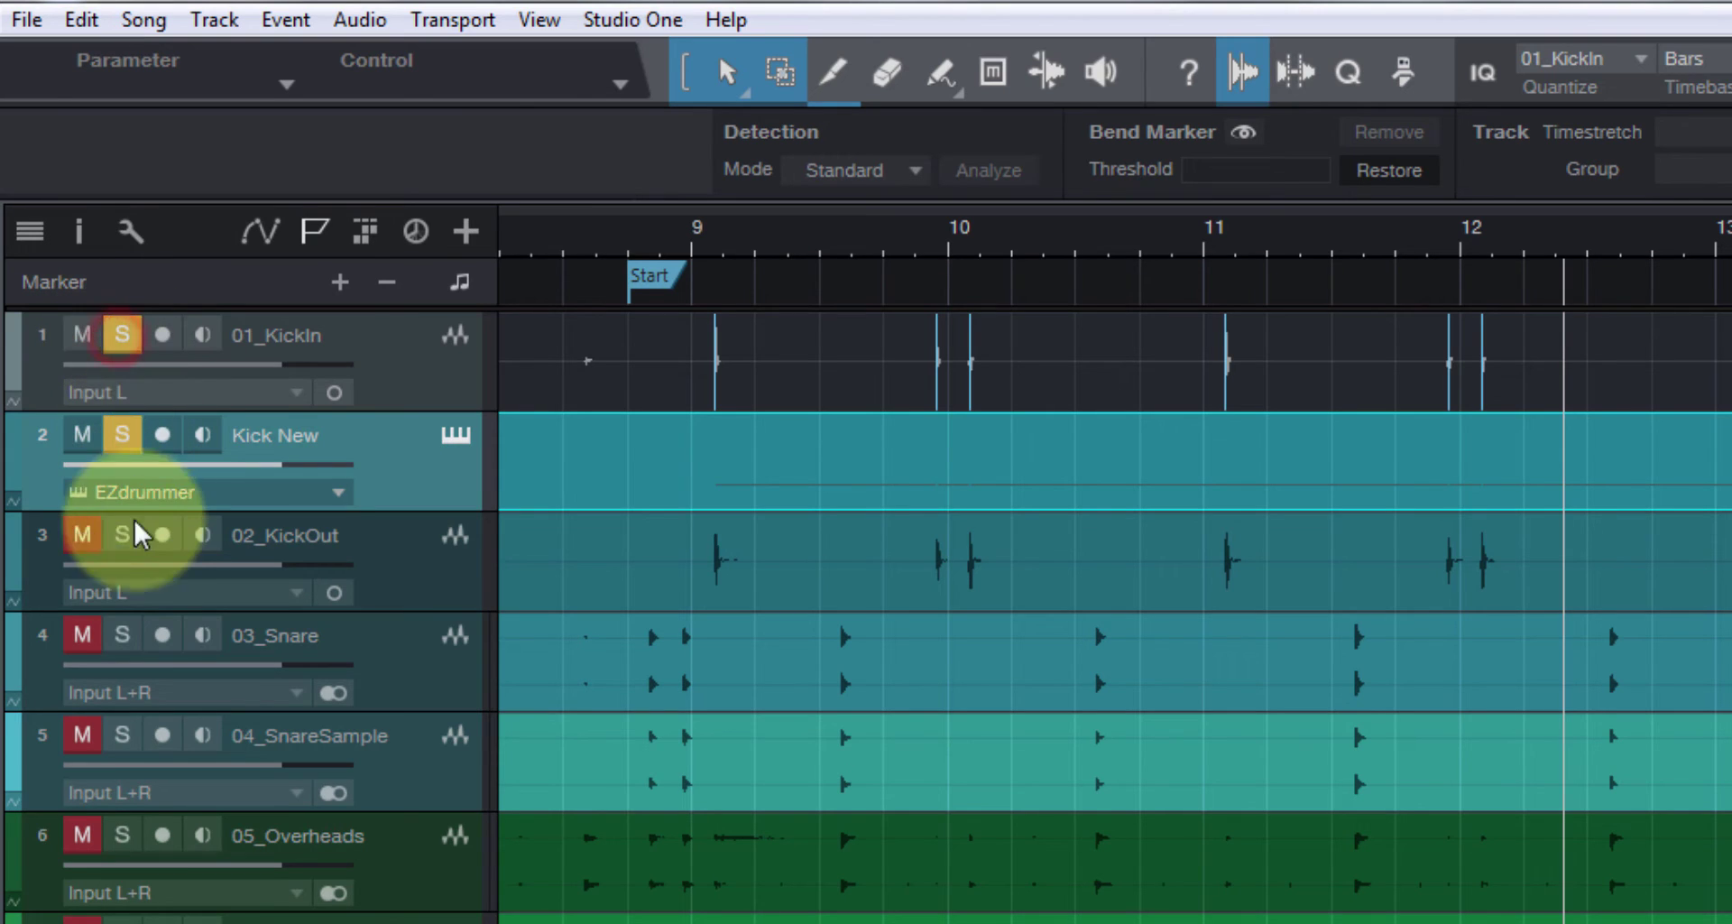
left_click(82, 534)
left_click(122, 534)
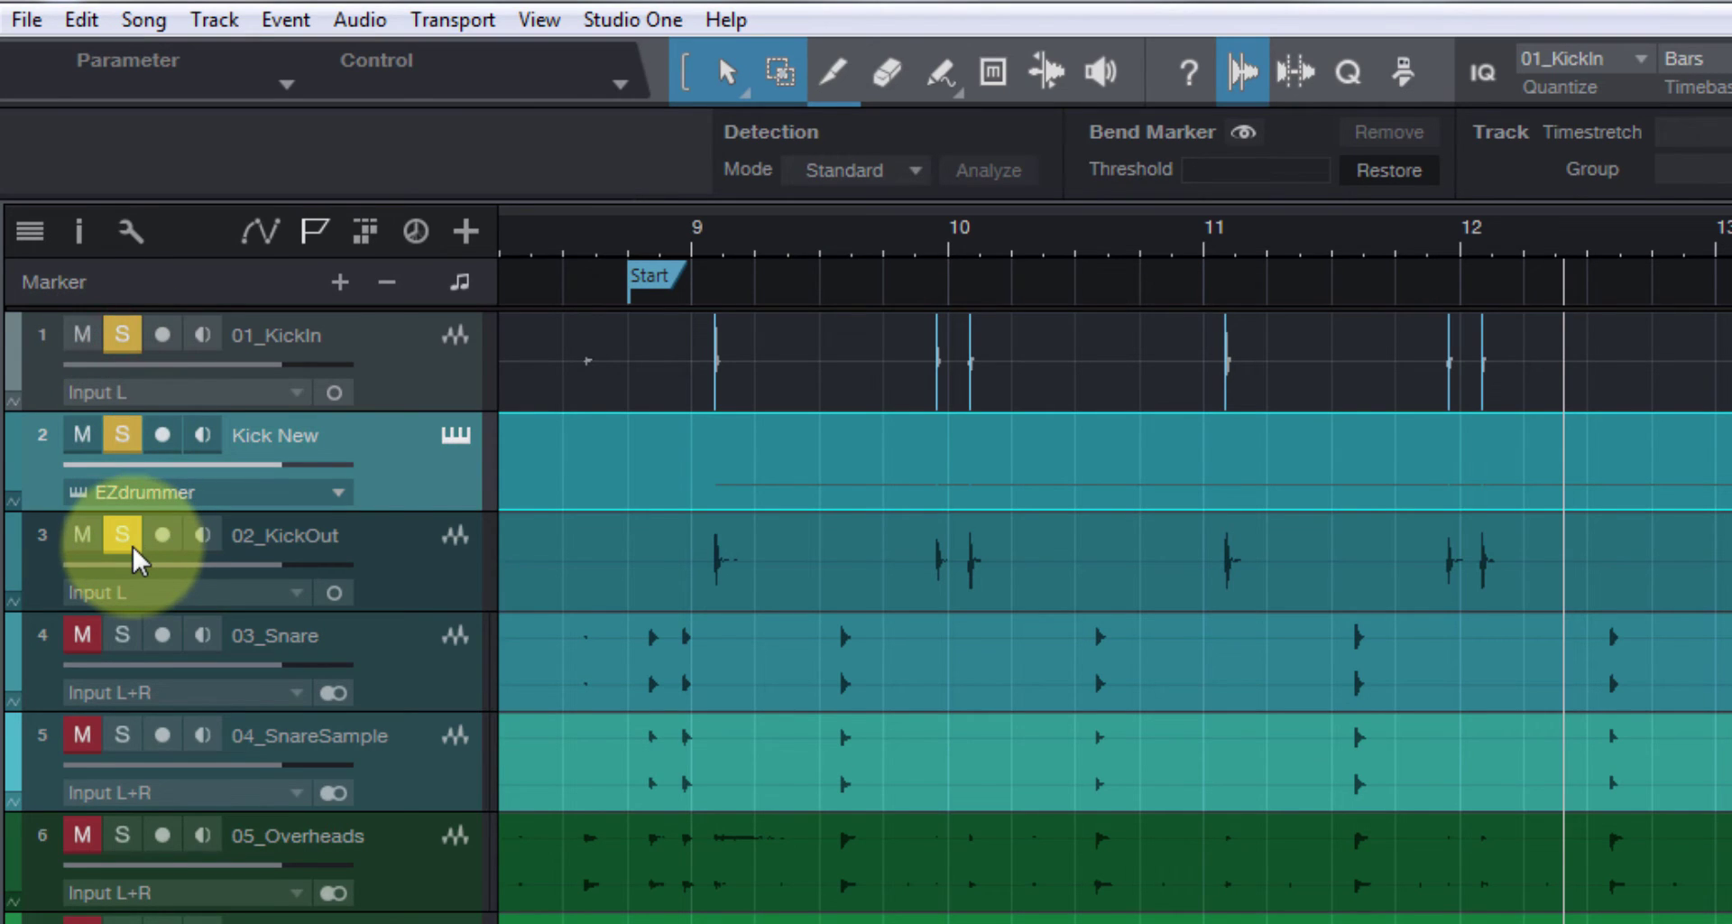
left_click(664, 242)
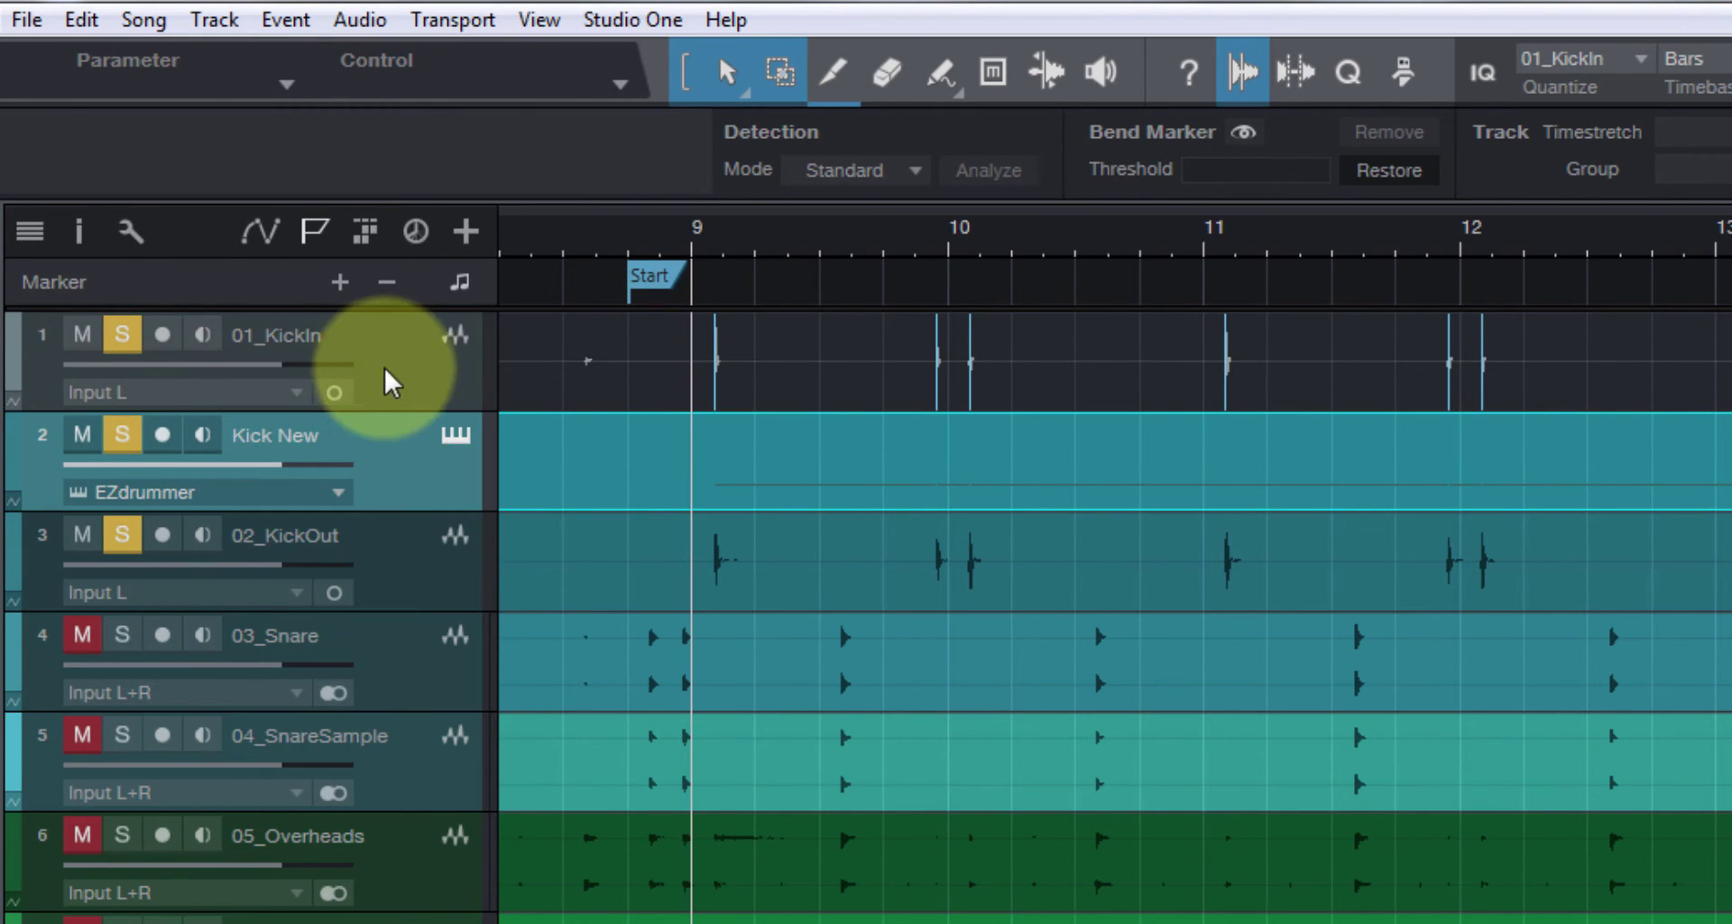
key("space")
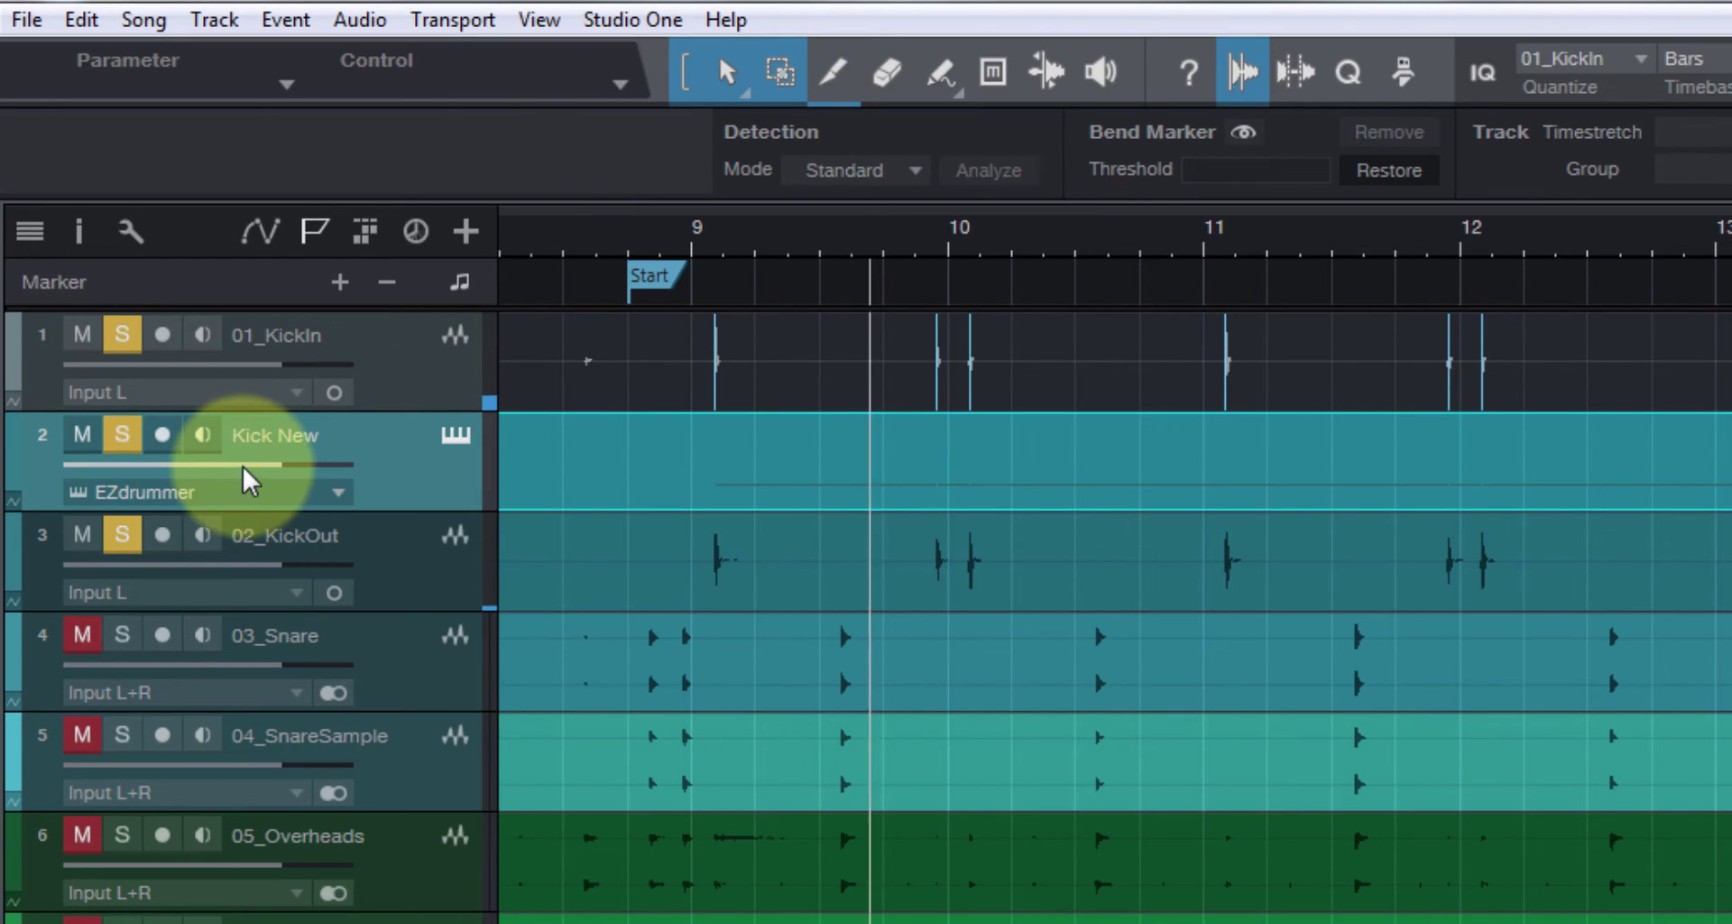
Set the Kick New volume to -8.7 dB, toggling its solo to compare.
left_click_drag(265, 467, 27, 475)
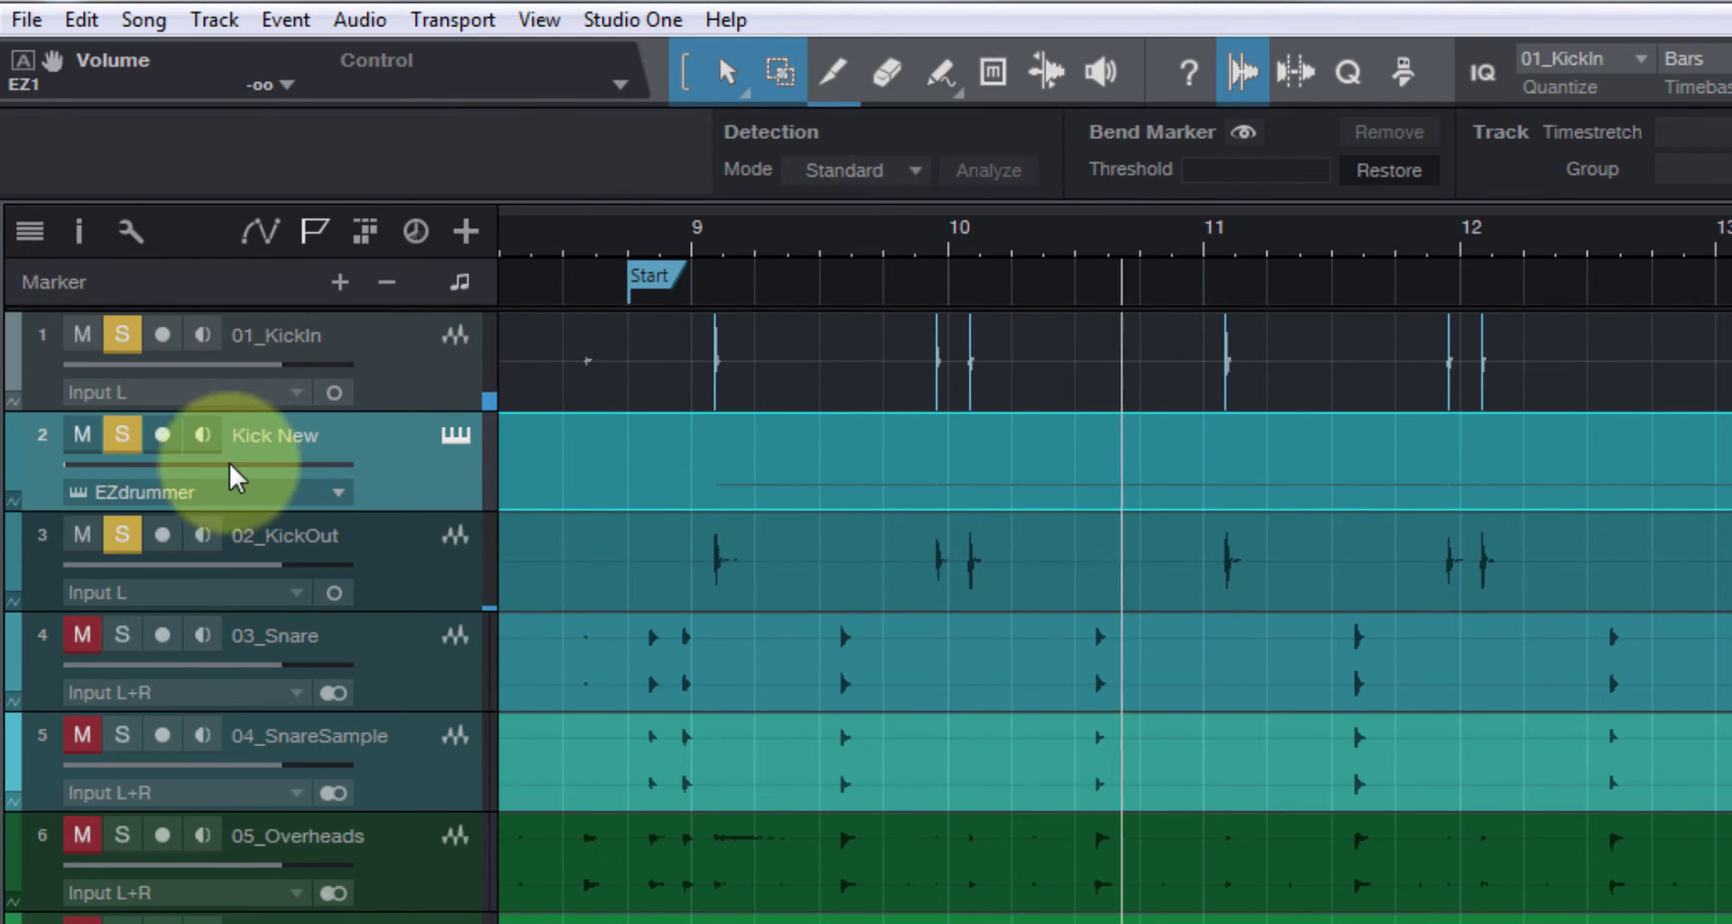
left_click(88, 465)
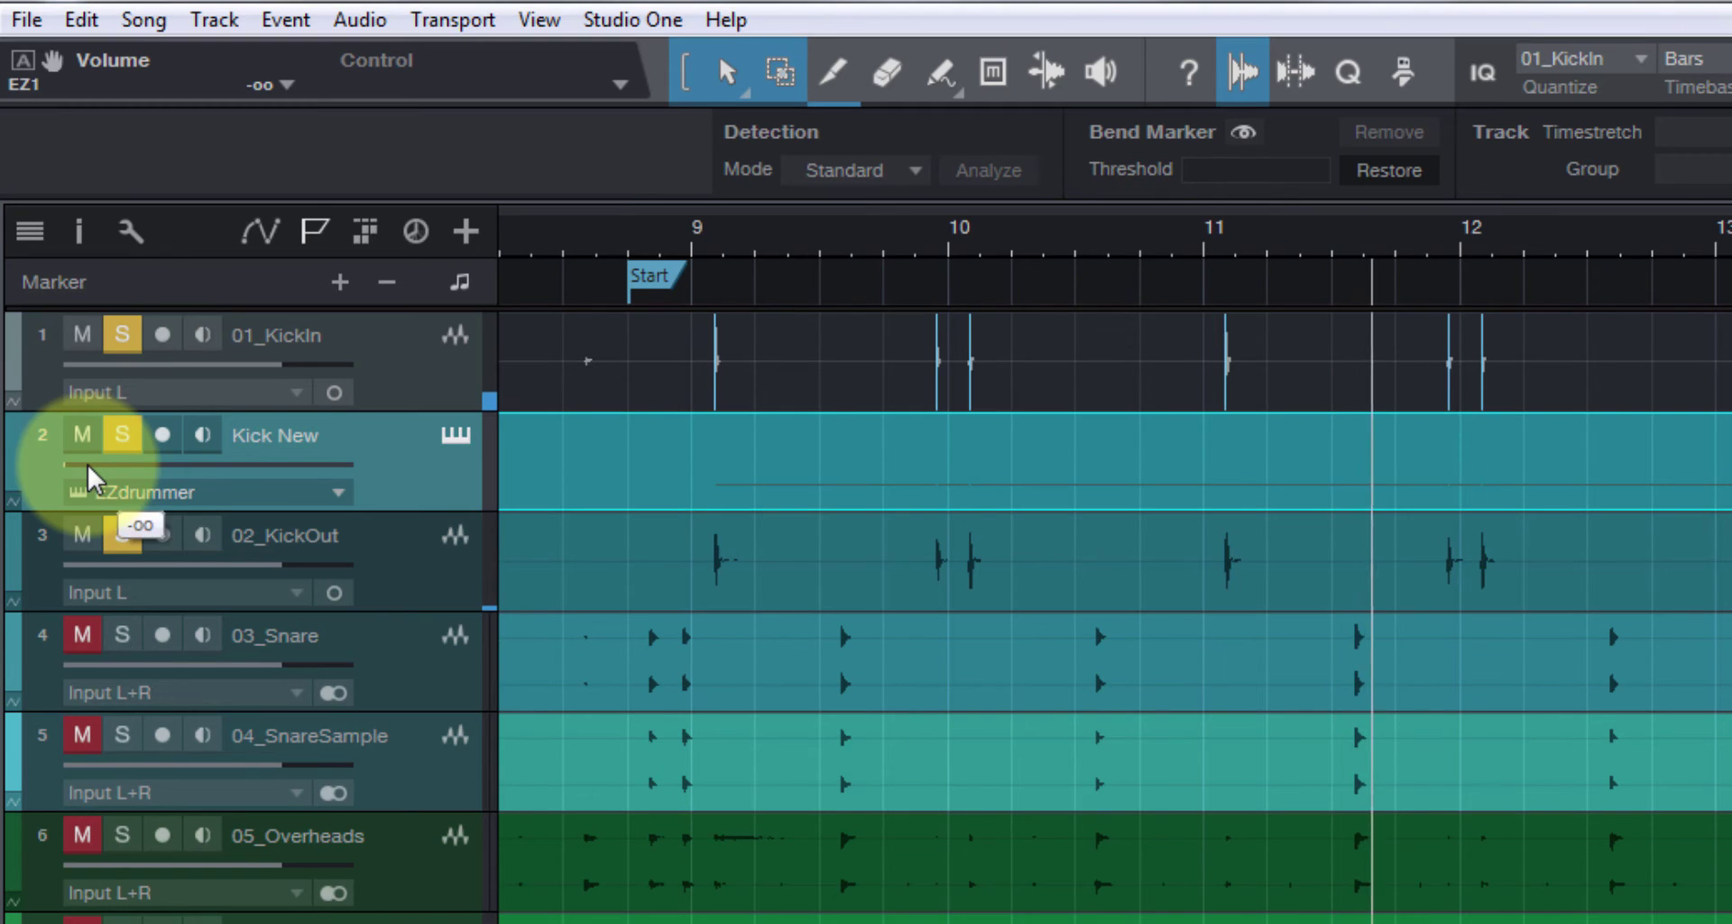
left_click_drag(87, 465, 238, 478)
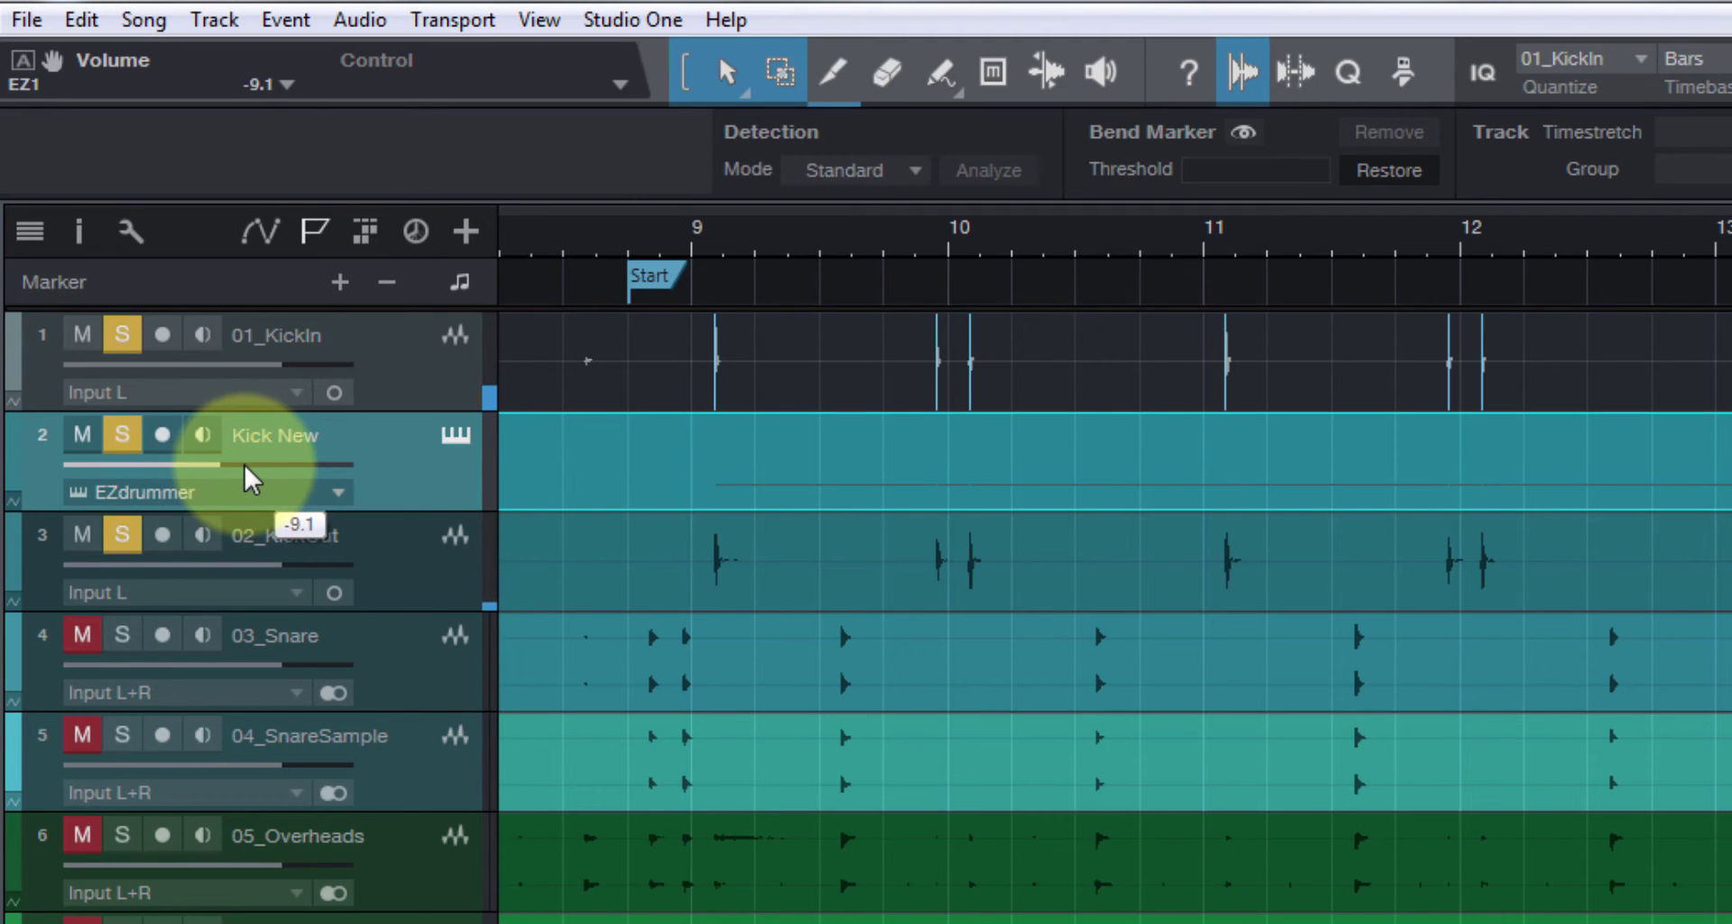
left_click(118, 436)
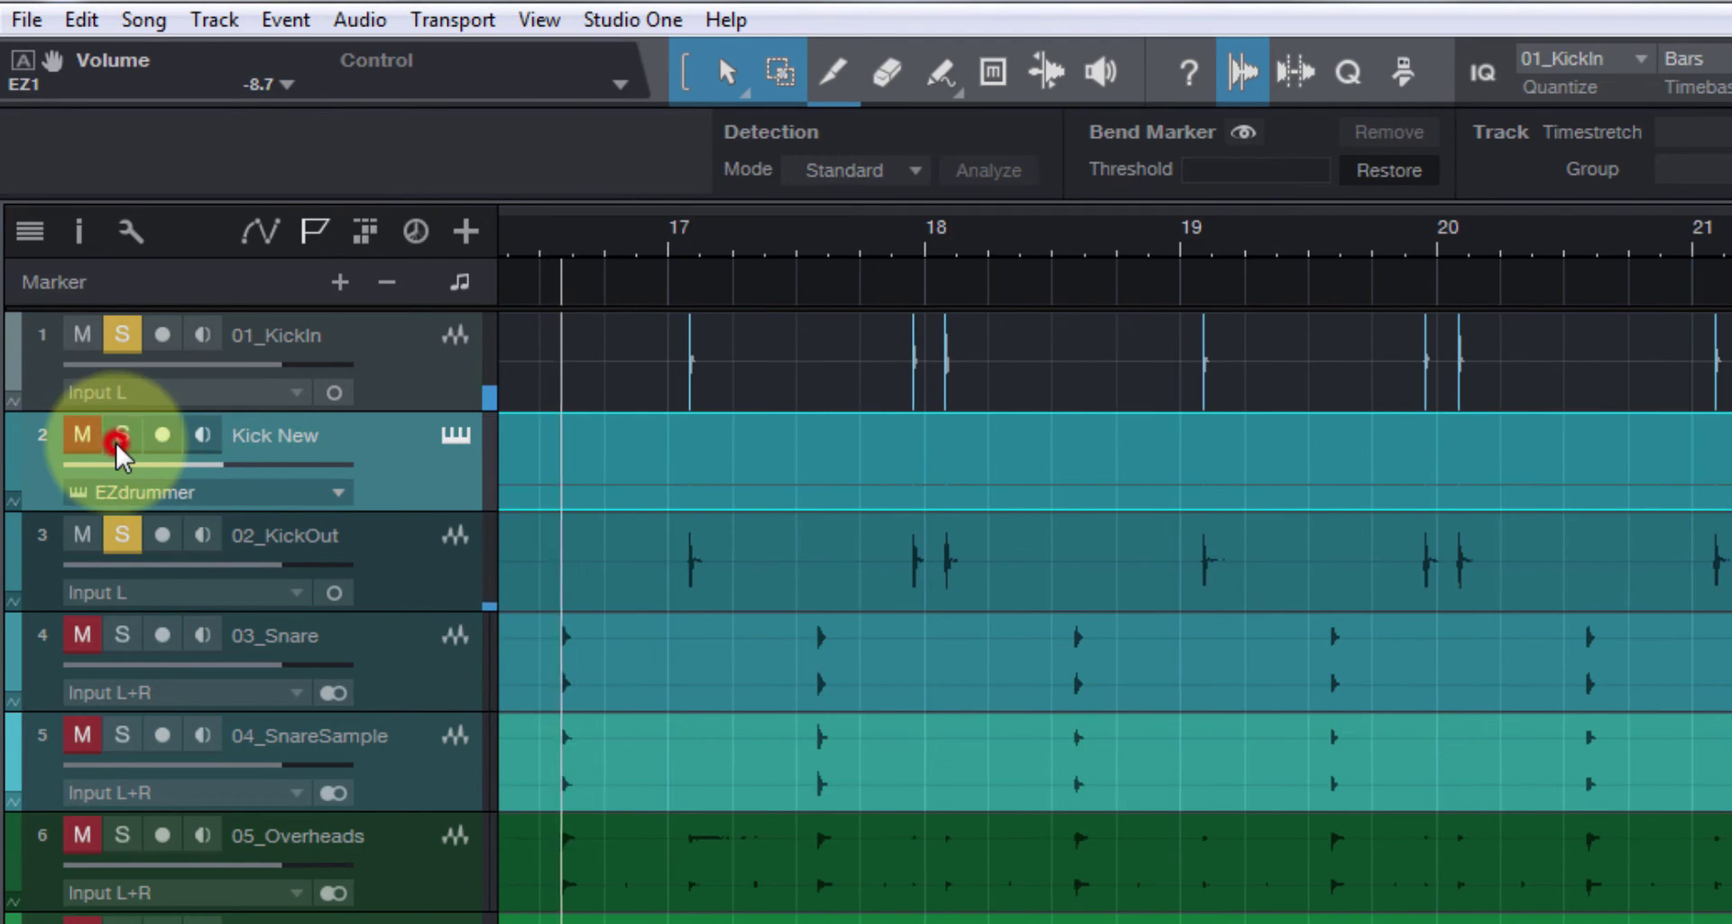
left_click(117, 442)
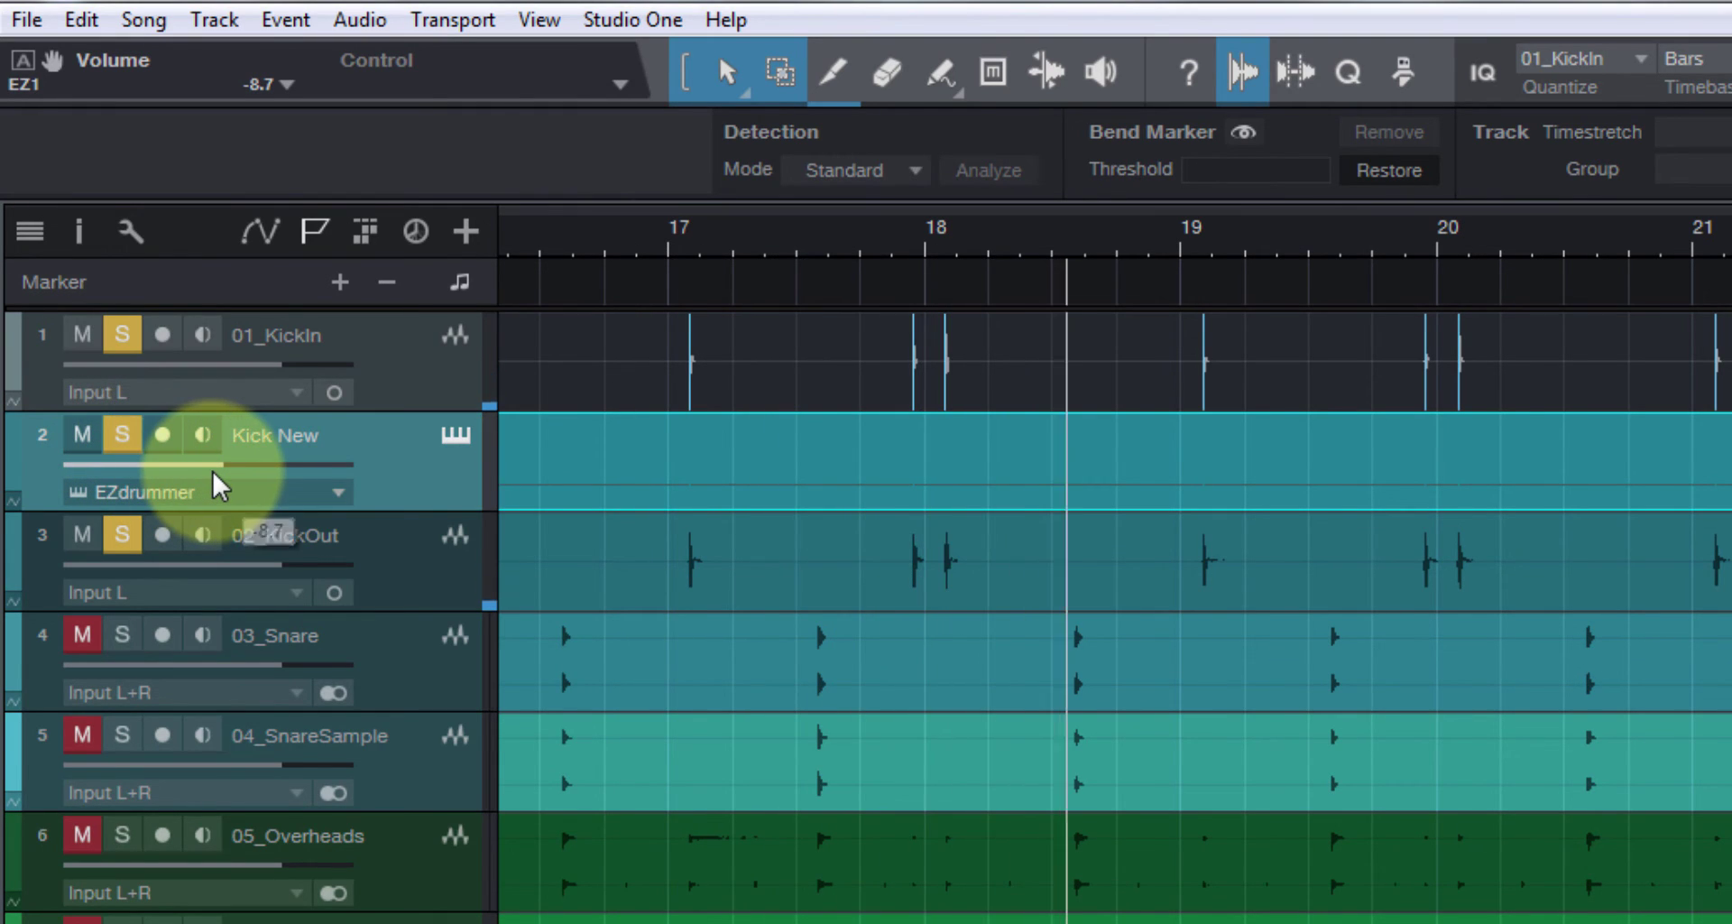
mouse_move(213, 471)
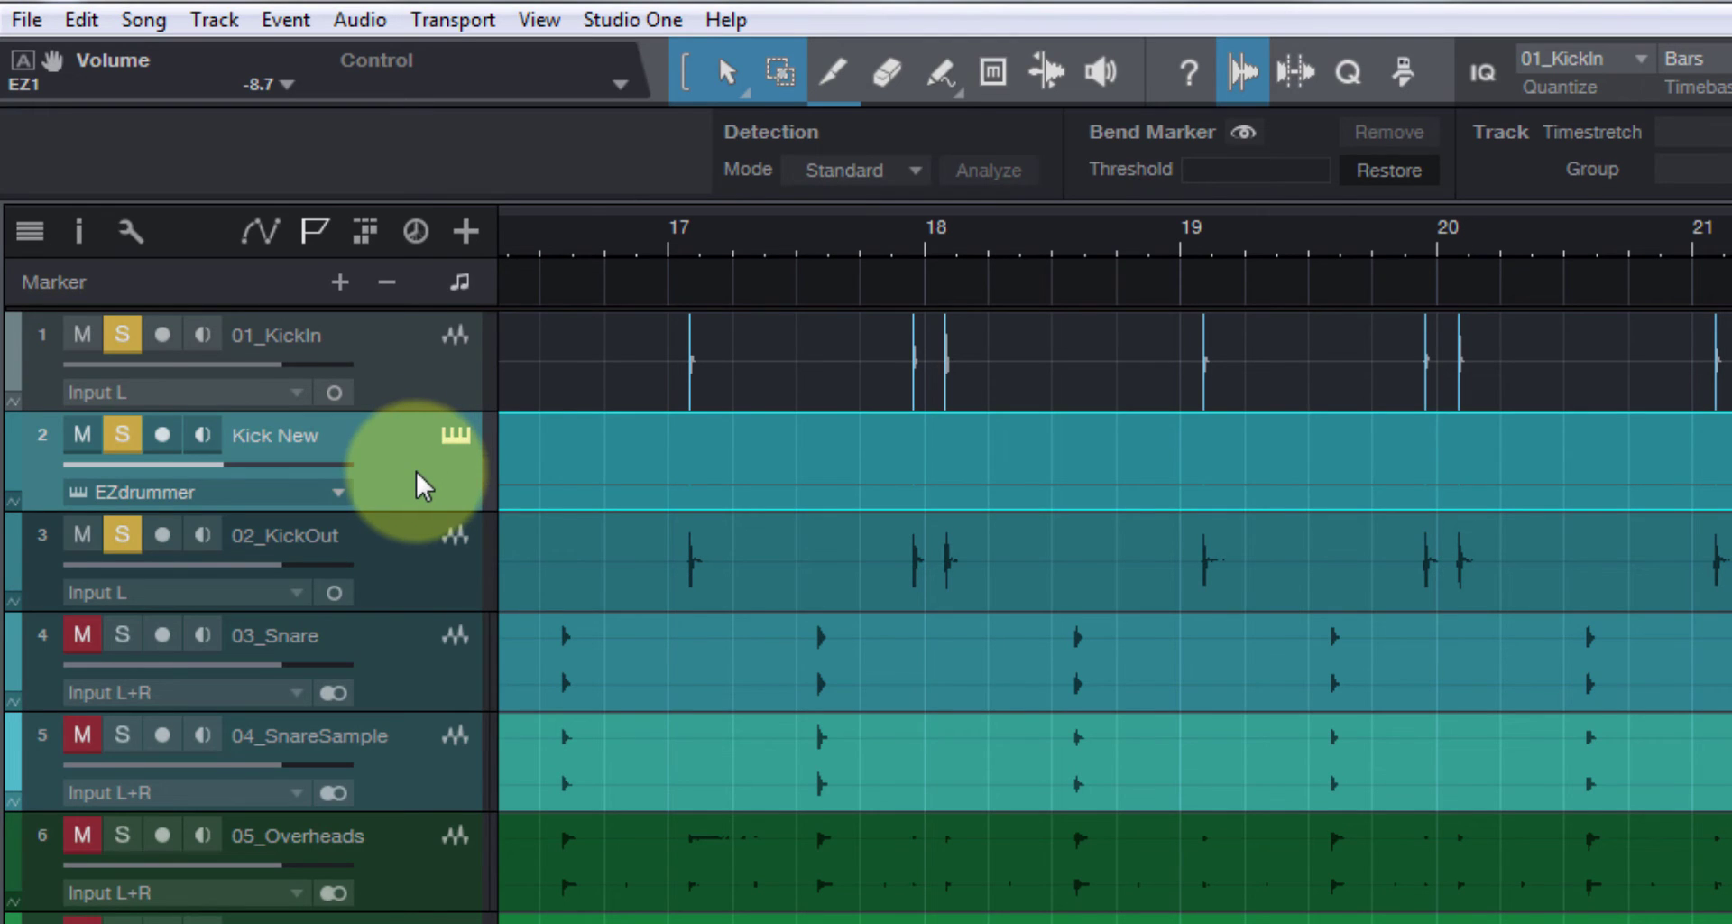
Render the Kick New MIDI to audio, then remove the instrument track along with EZdrummer.
right_click(626, 480)
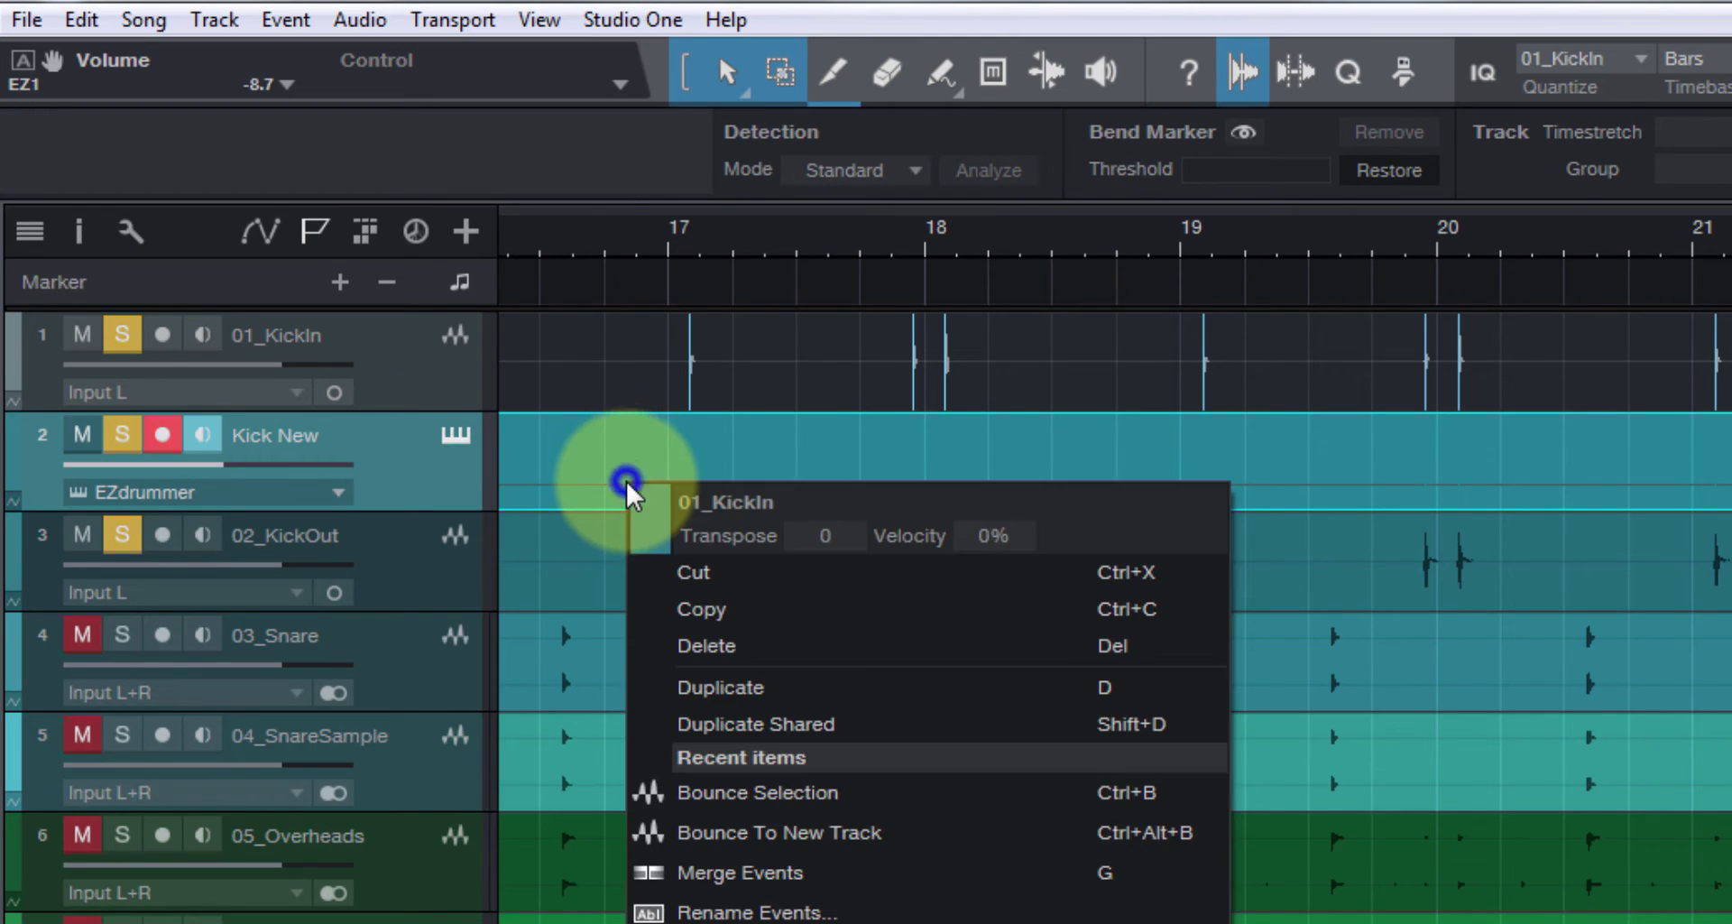
left_click(783, 795)
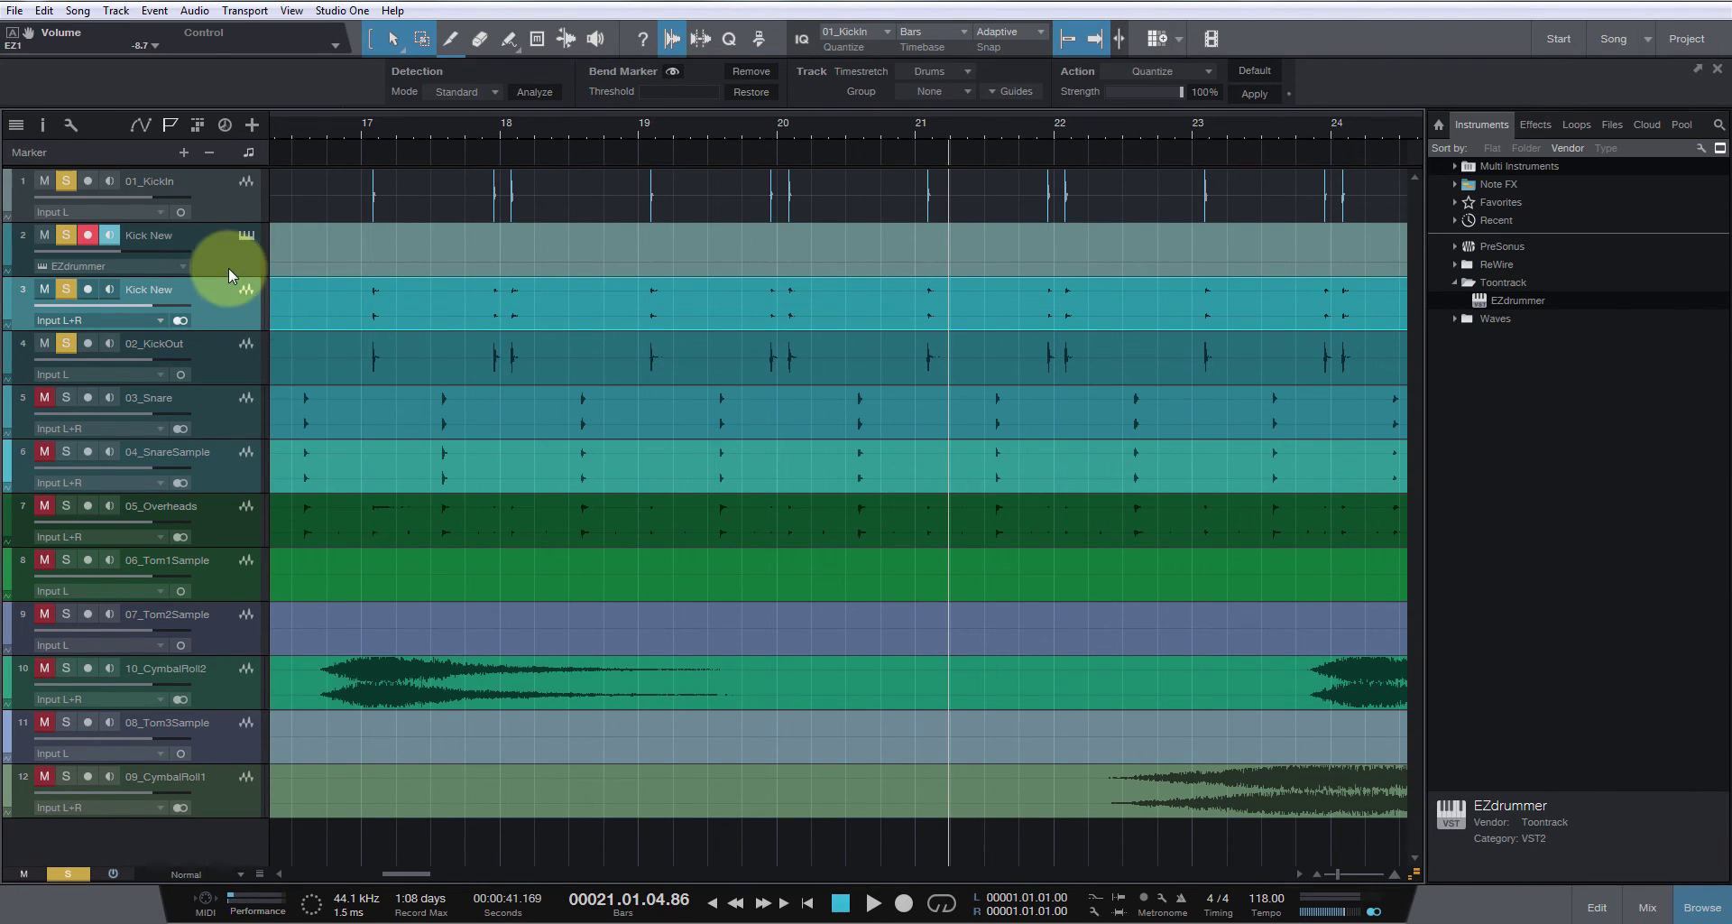
key("space")
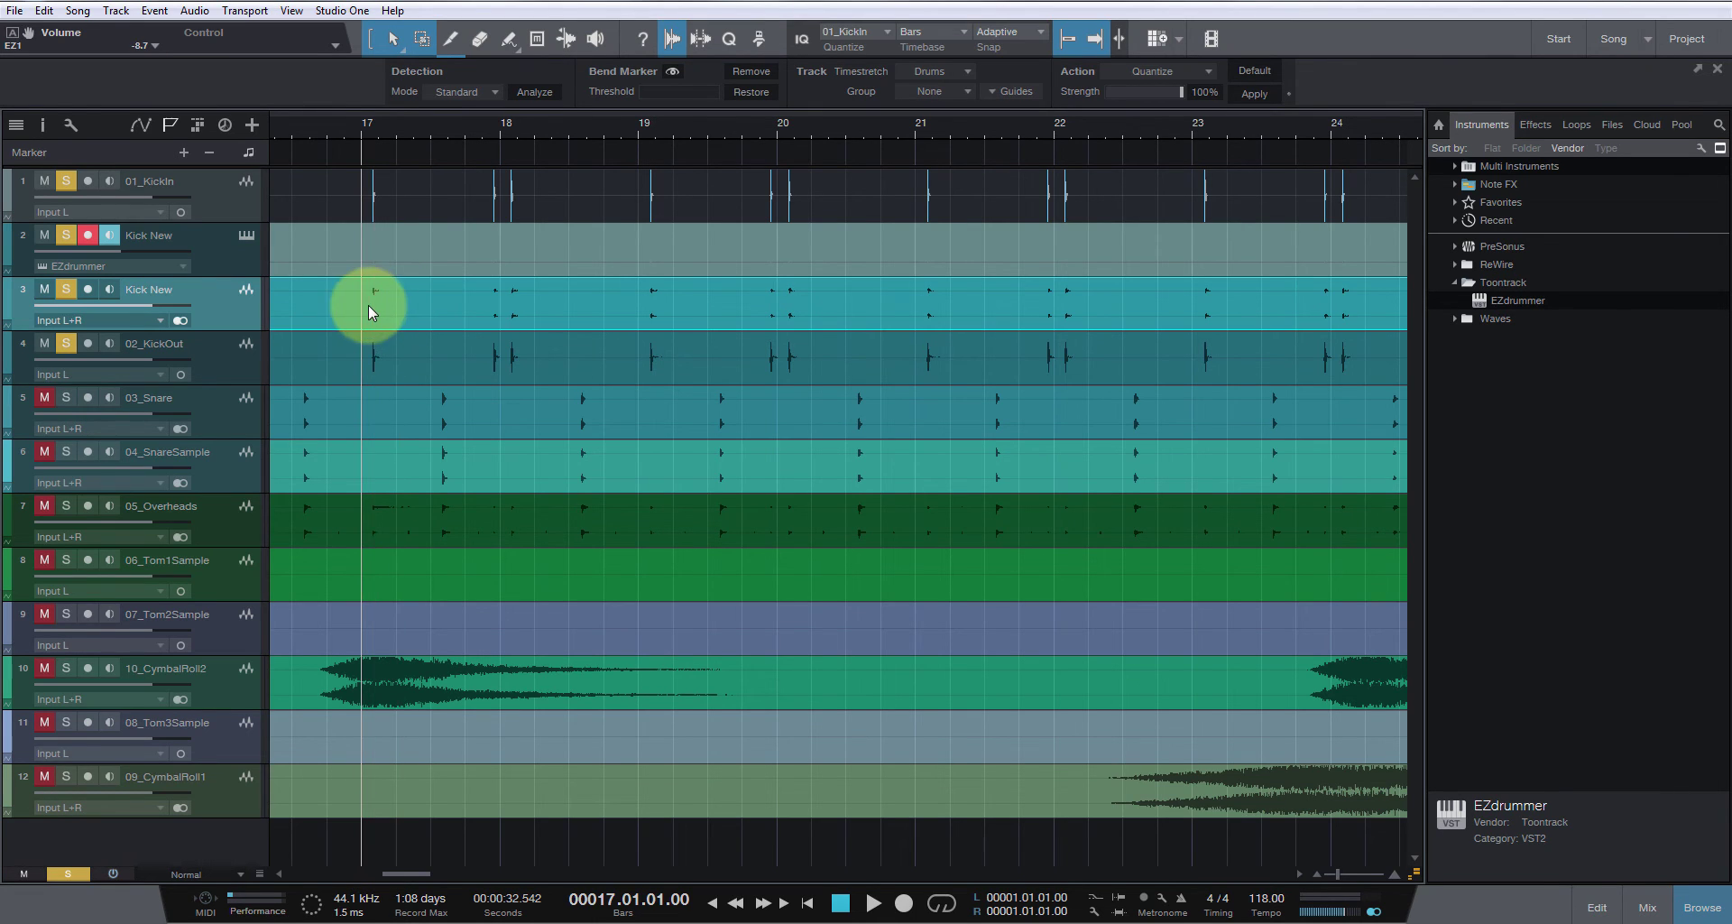
right_click(213, 254)
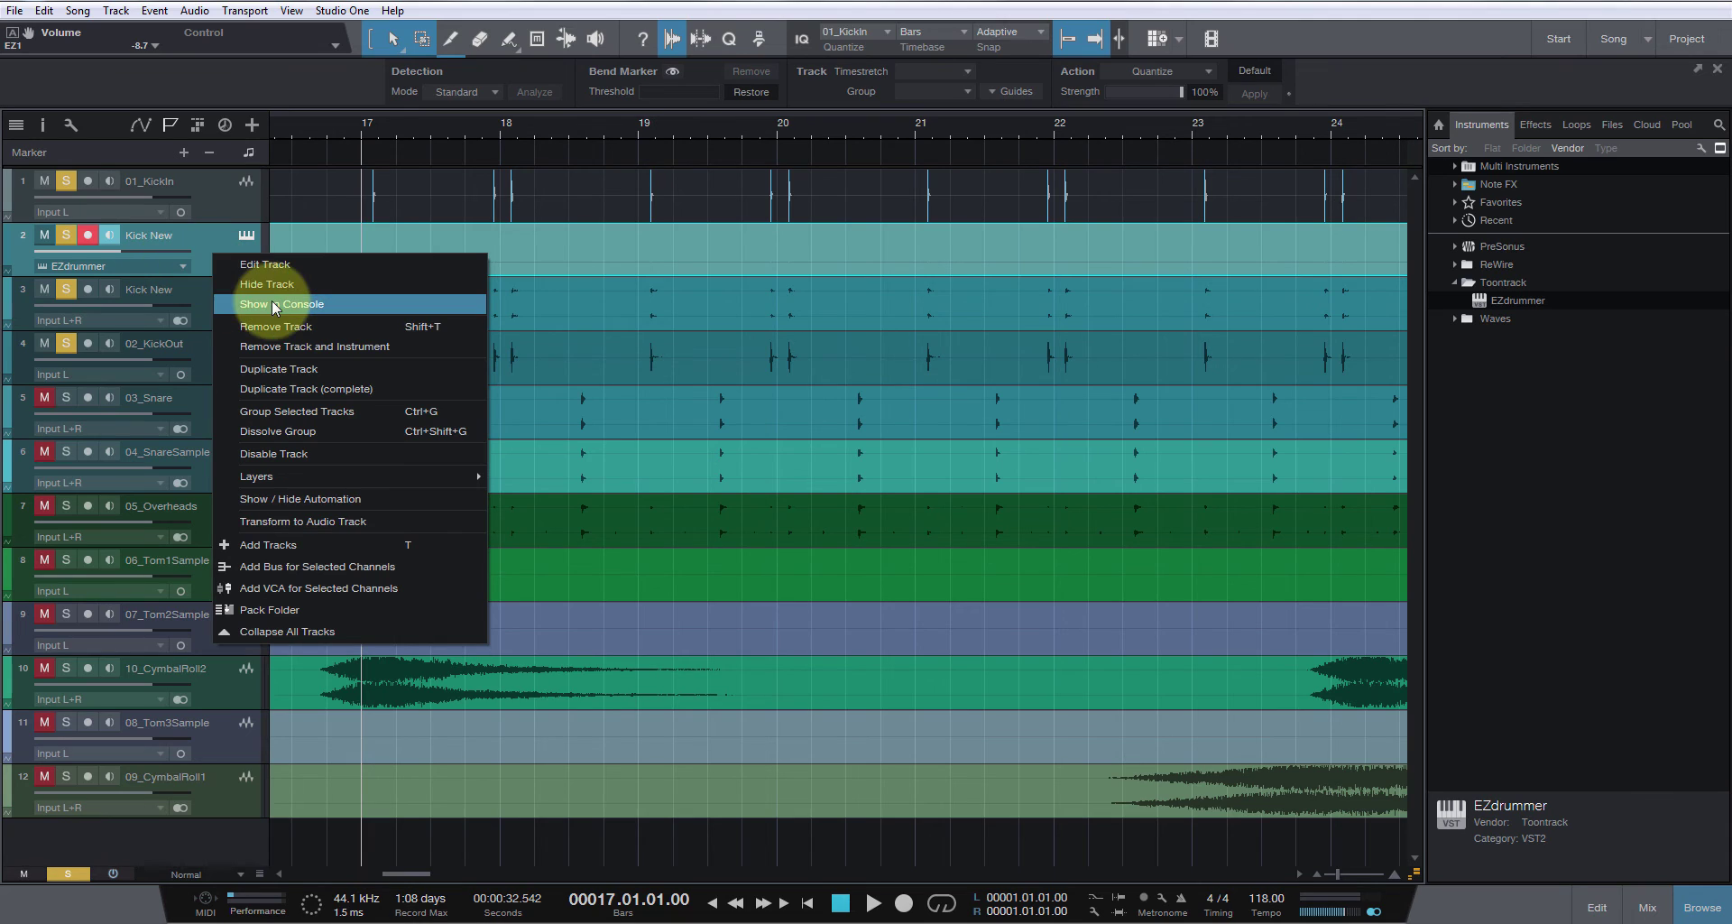
left_click(321, 349)
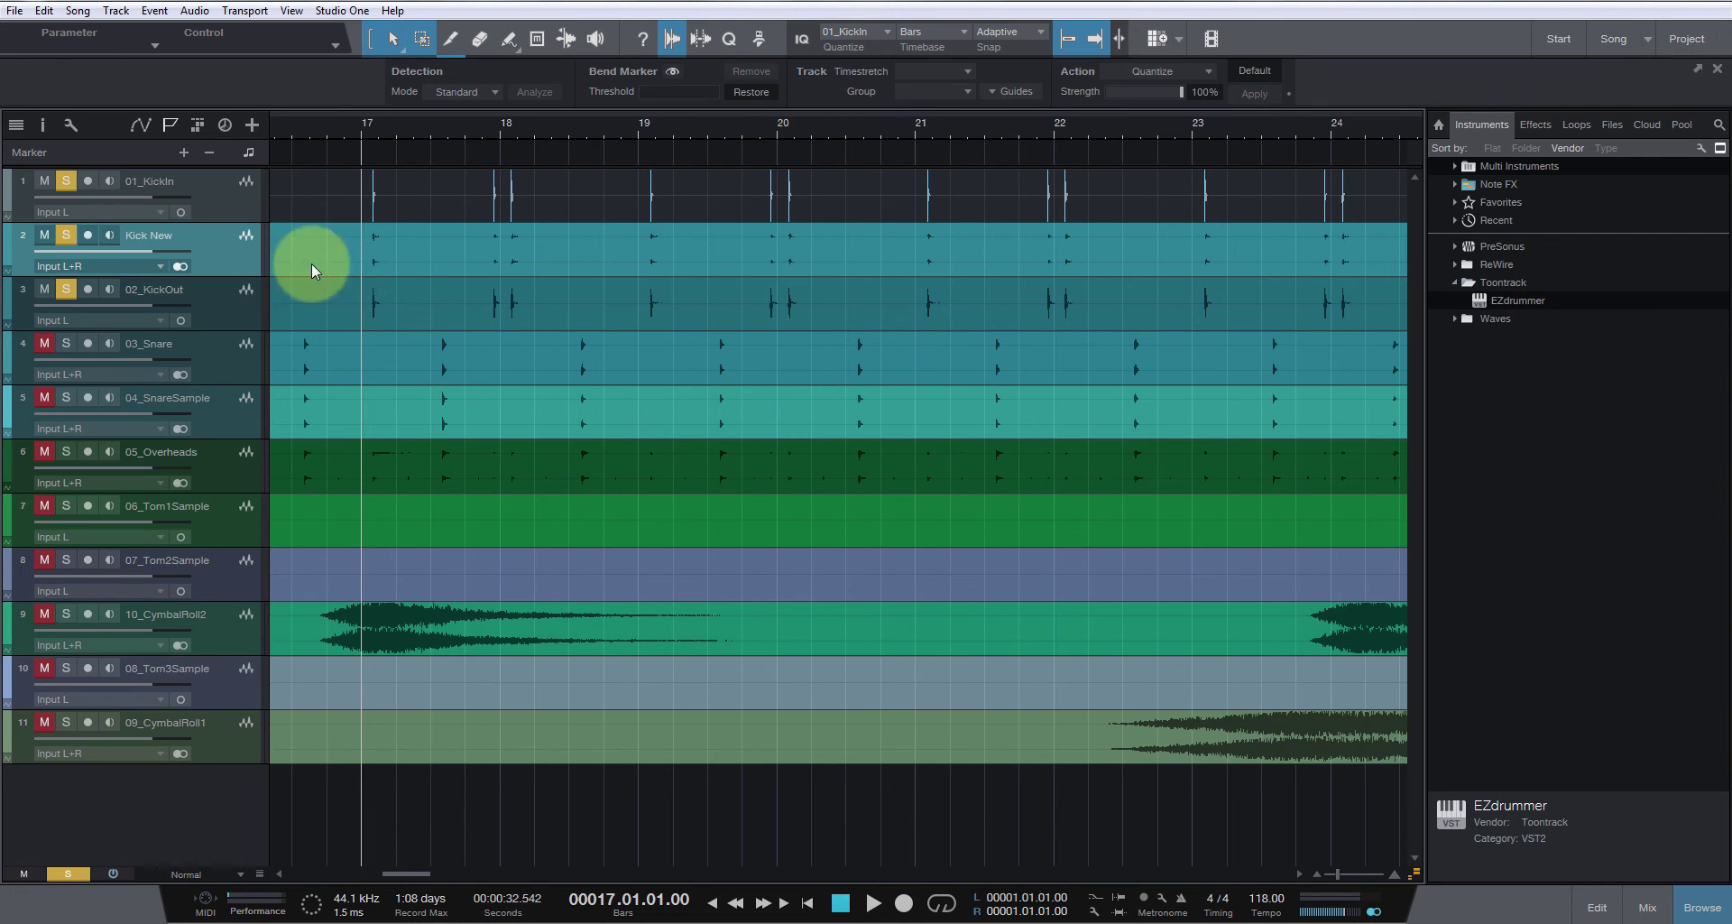
Hide the 01_KickIn bend markers, close the Audio Bend panel, and zoom in around bar 17.
left_click(292, 213)
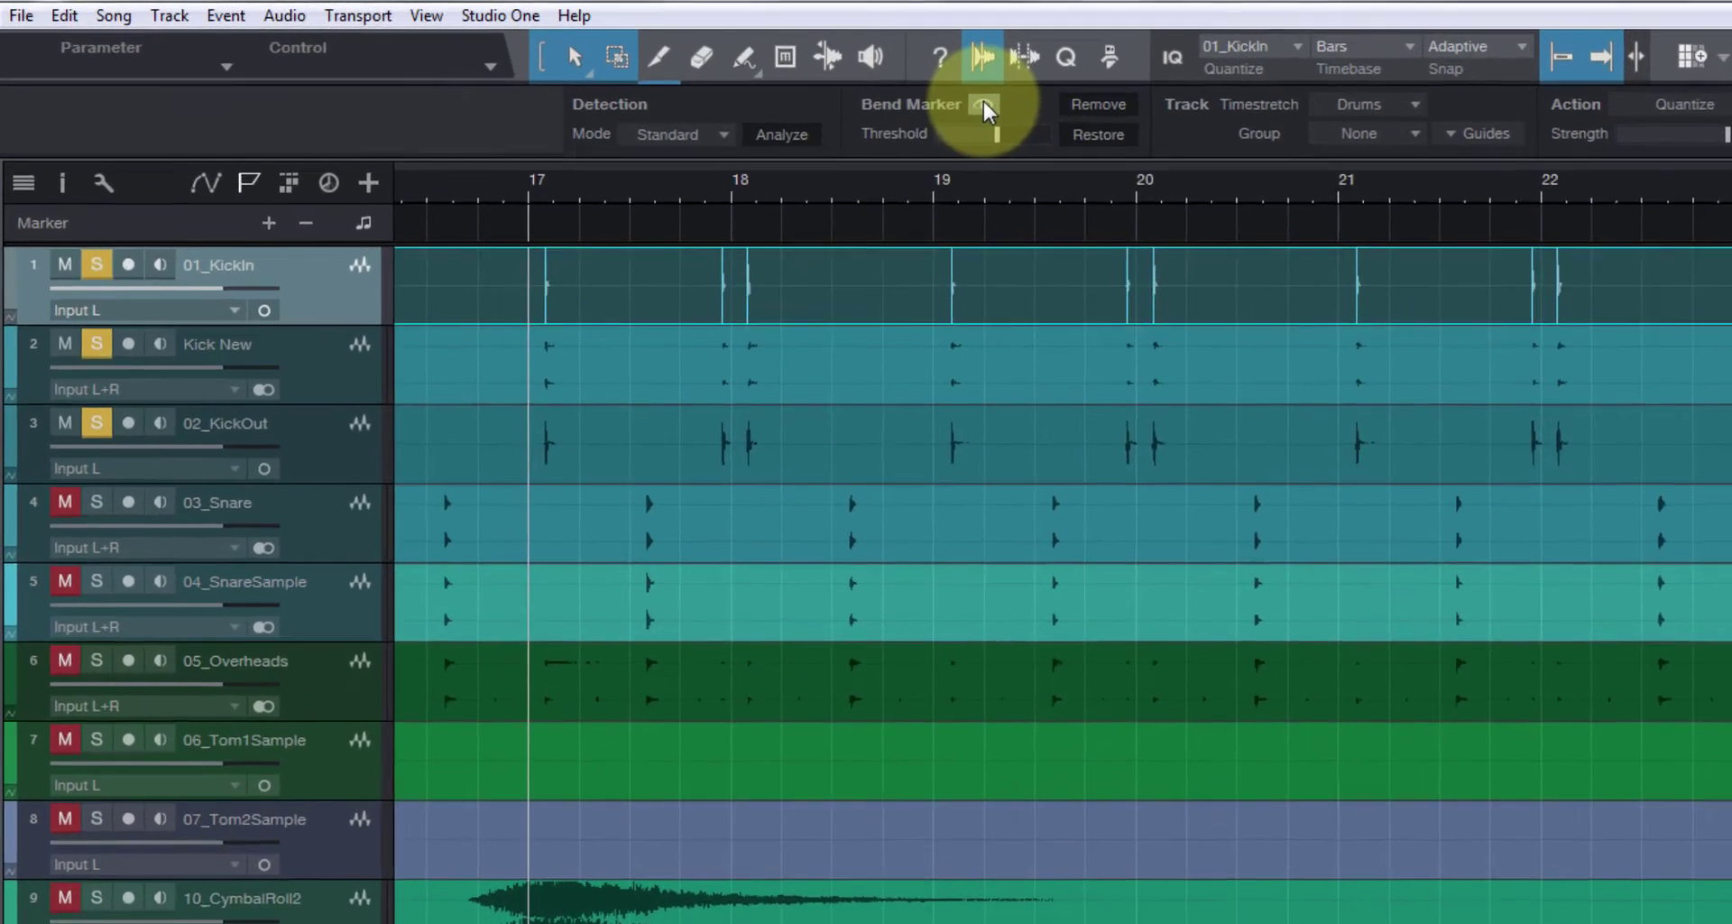
left_click(984, 105)
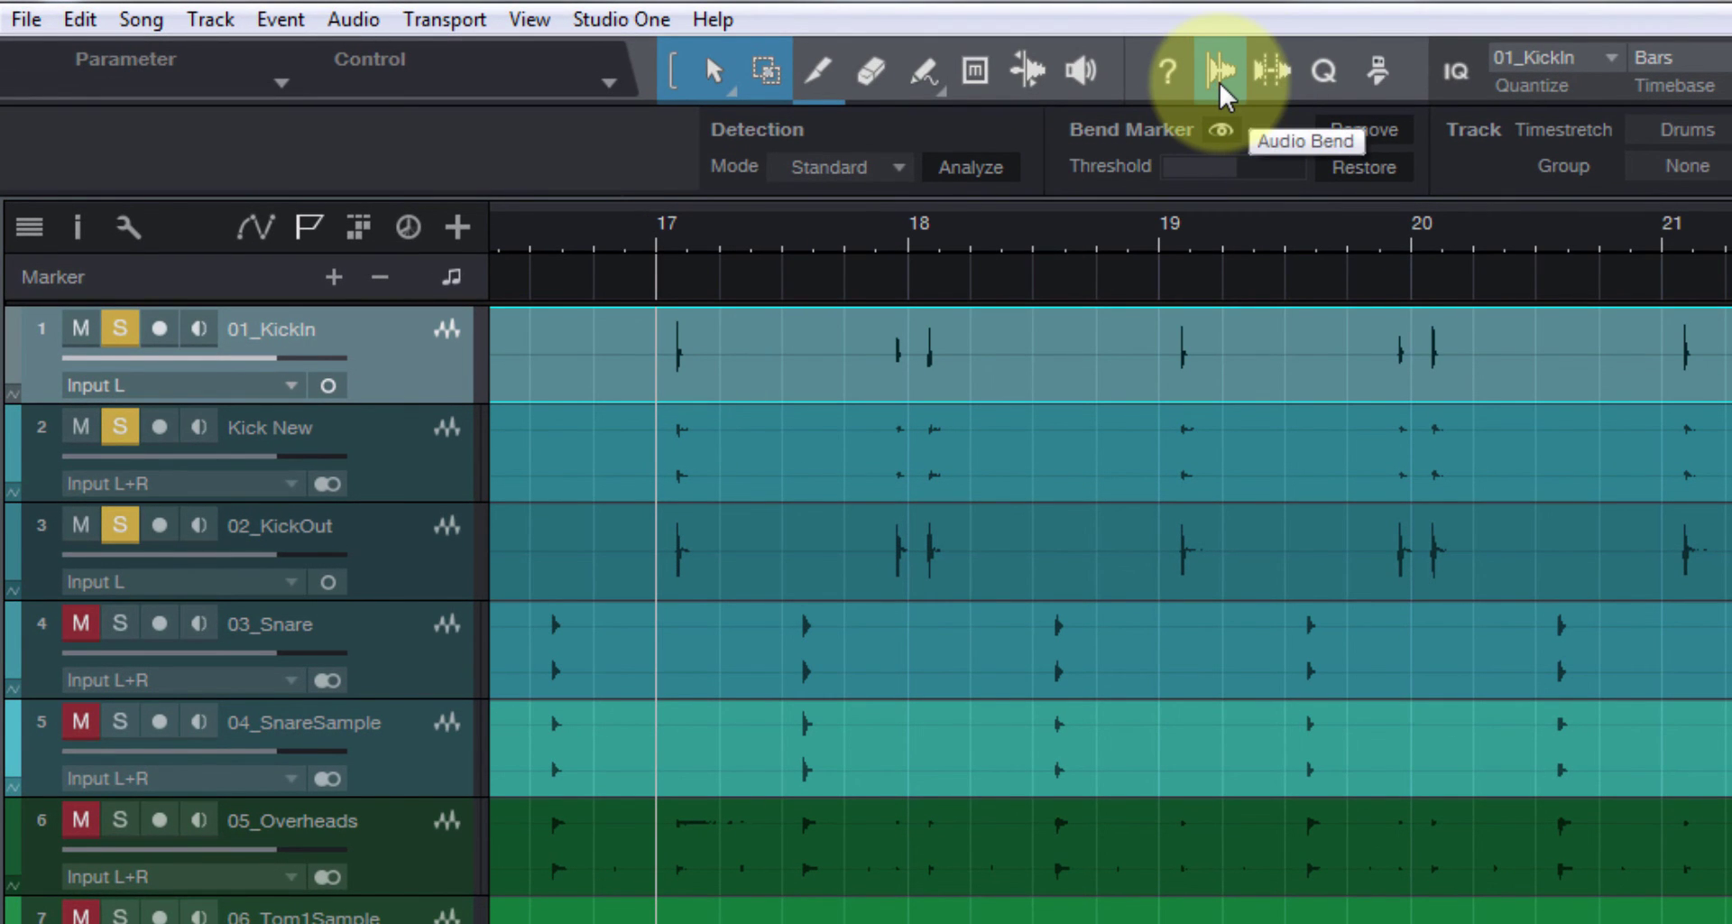
left_click(1220, 81)
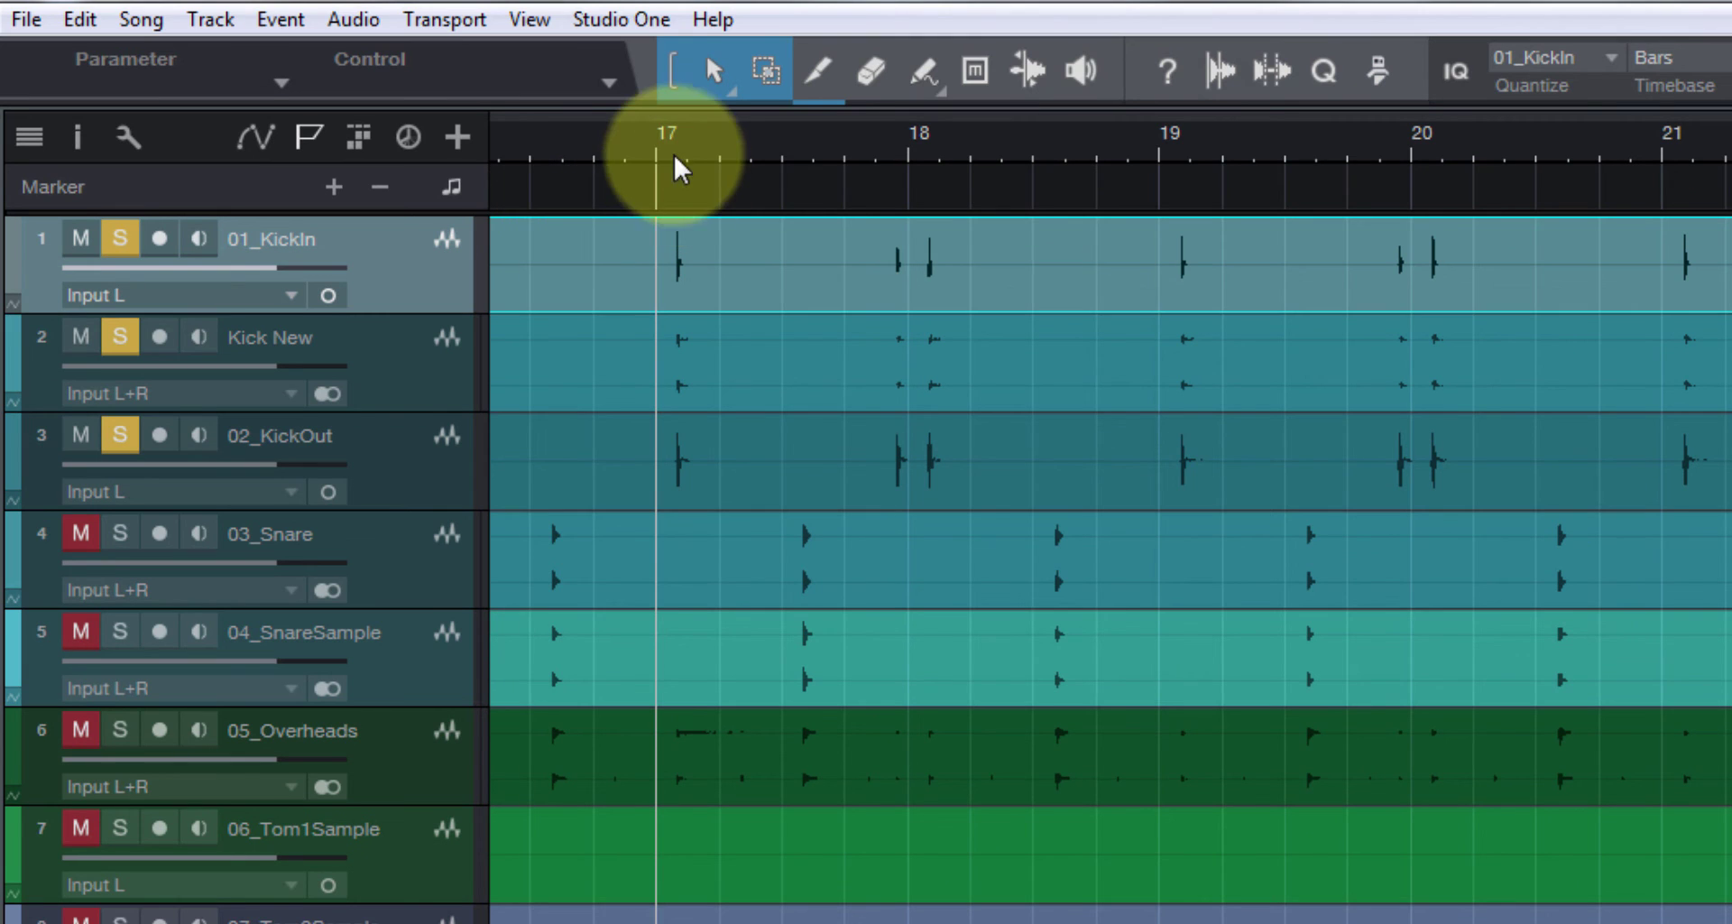
left_click_drag(679, 170, 943, 354)
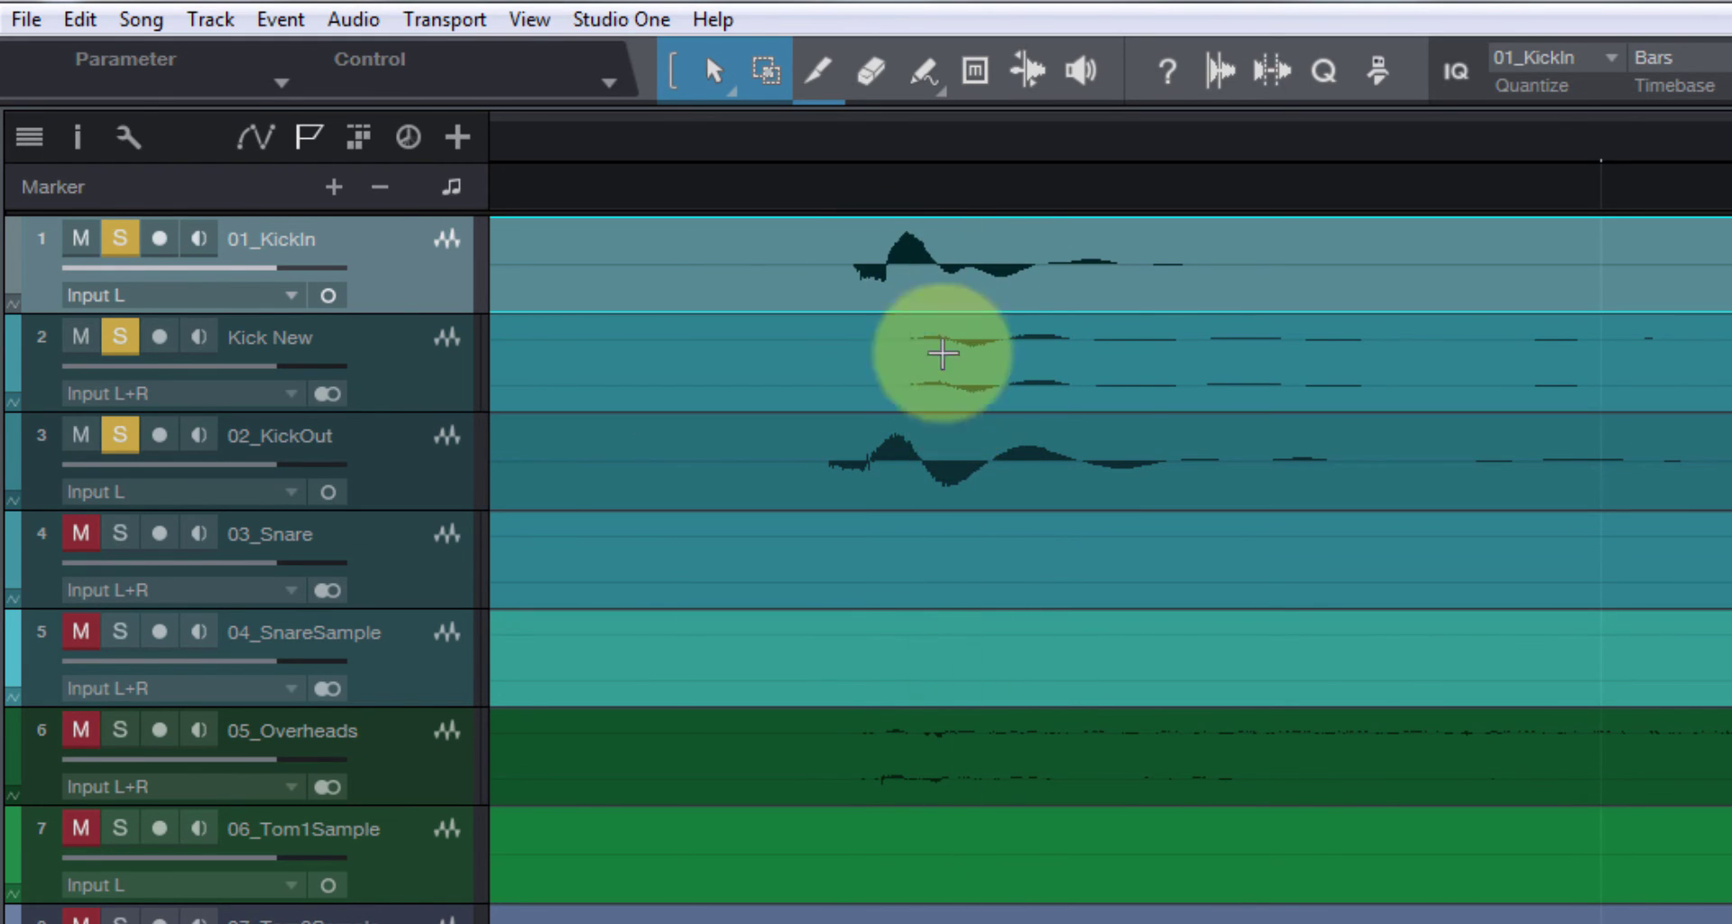
left_click_drag(830, 146, 1353, 136)
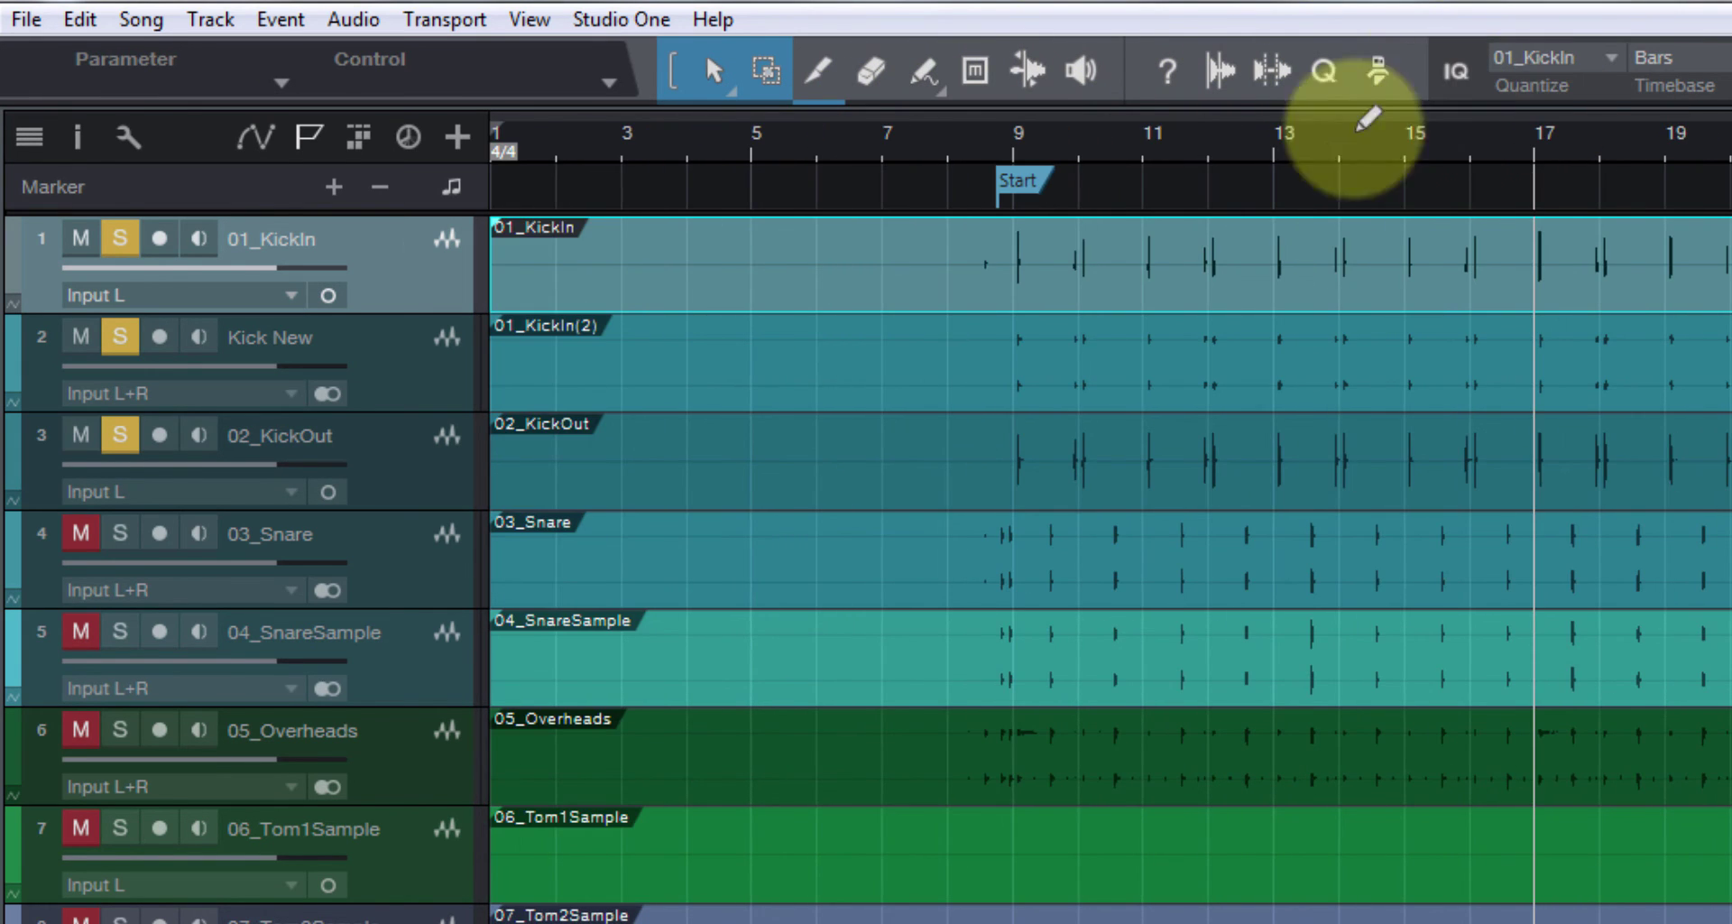
Trim the Kick New event's start to bar 2, zoom in on a kick hit, and enlarge the lanes.
left_click(403, 391)
left_click_drag(502, 367, 556, 374)
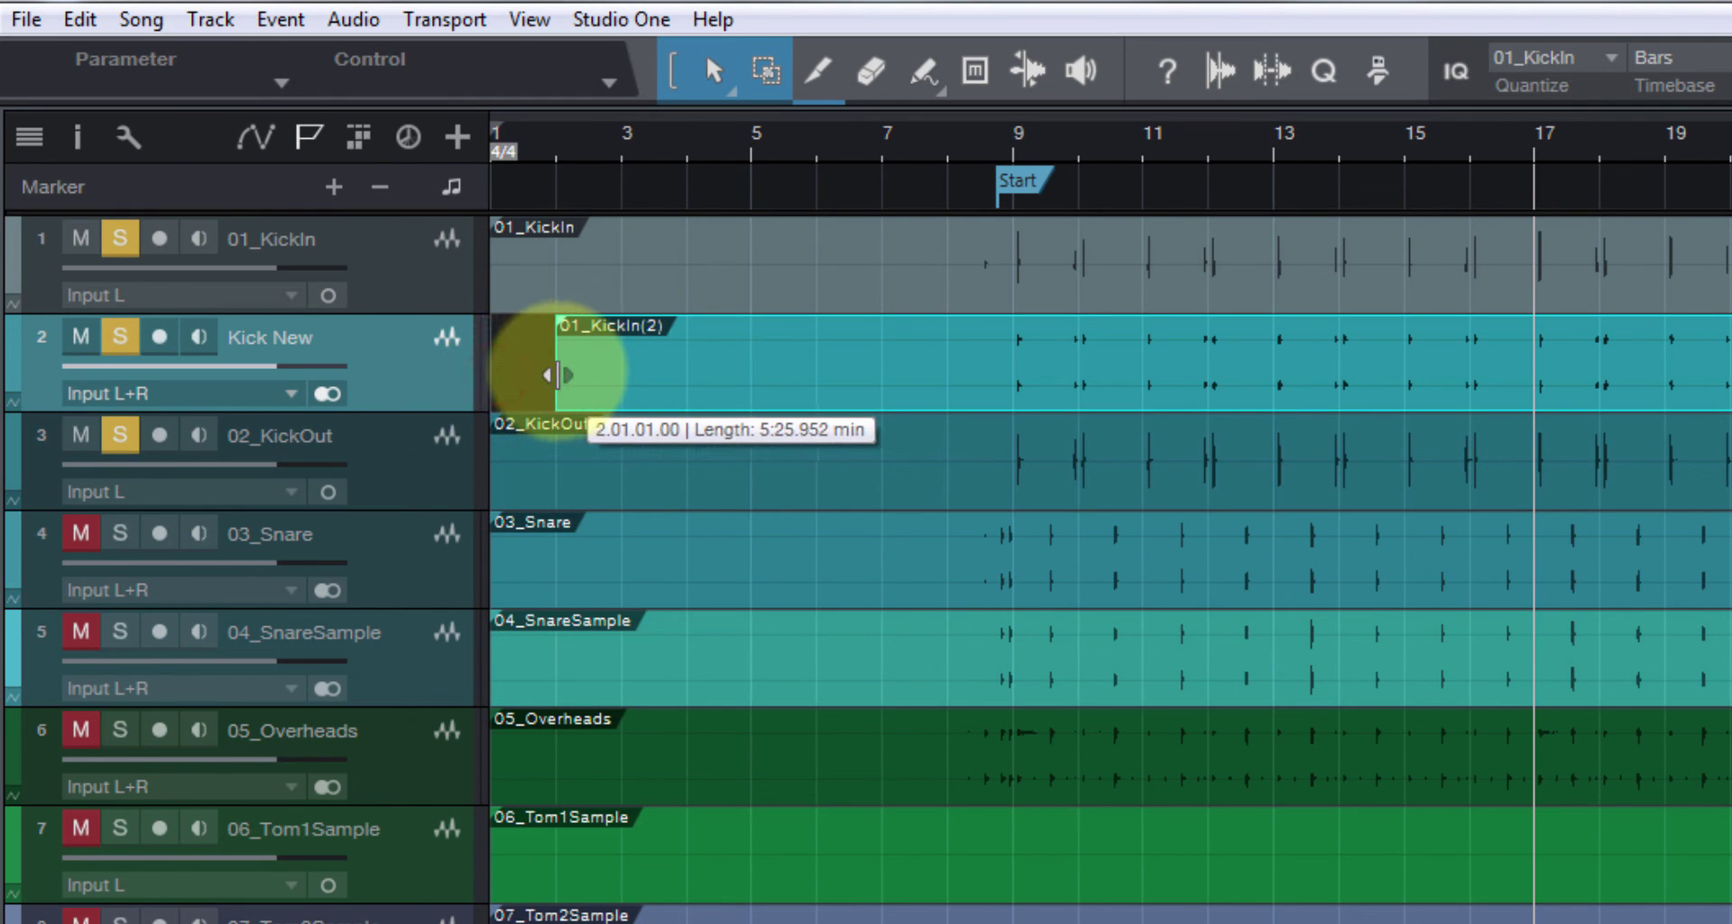
left_click_drag(1011, 140, 948, 341)
left_click_drag(1392, 143, 1342, 397)
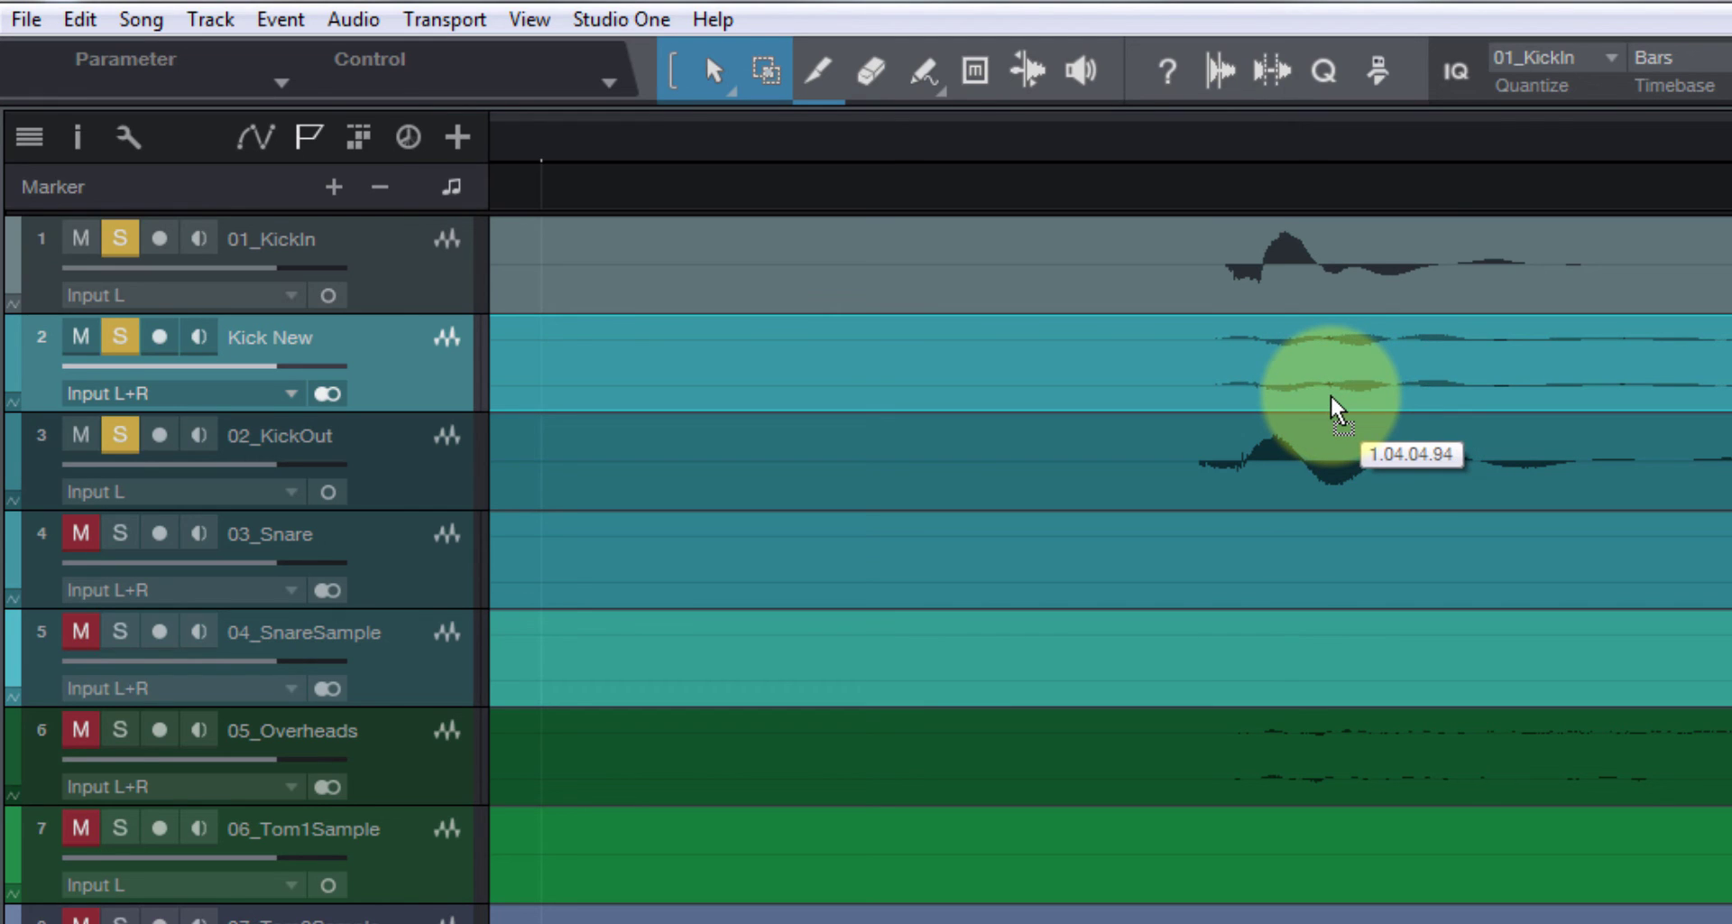
key("space")
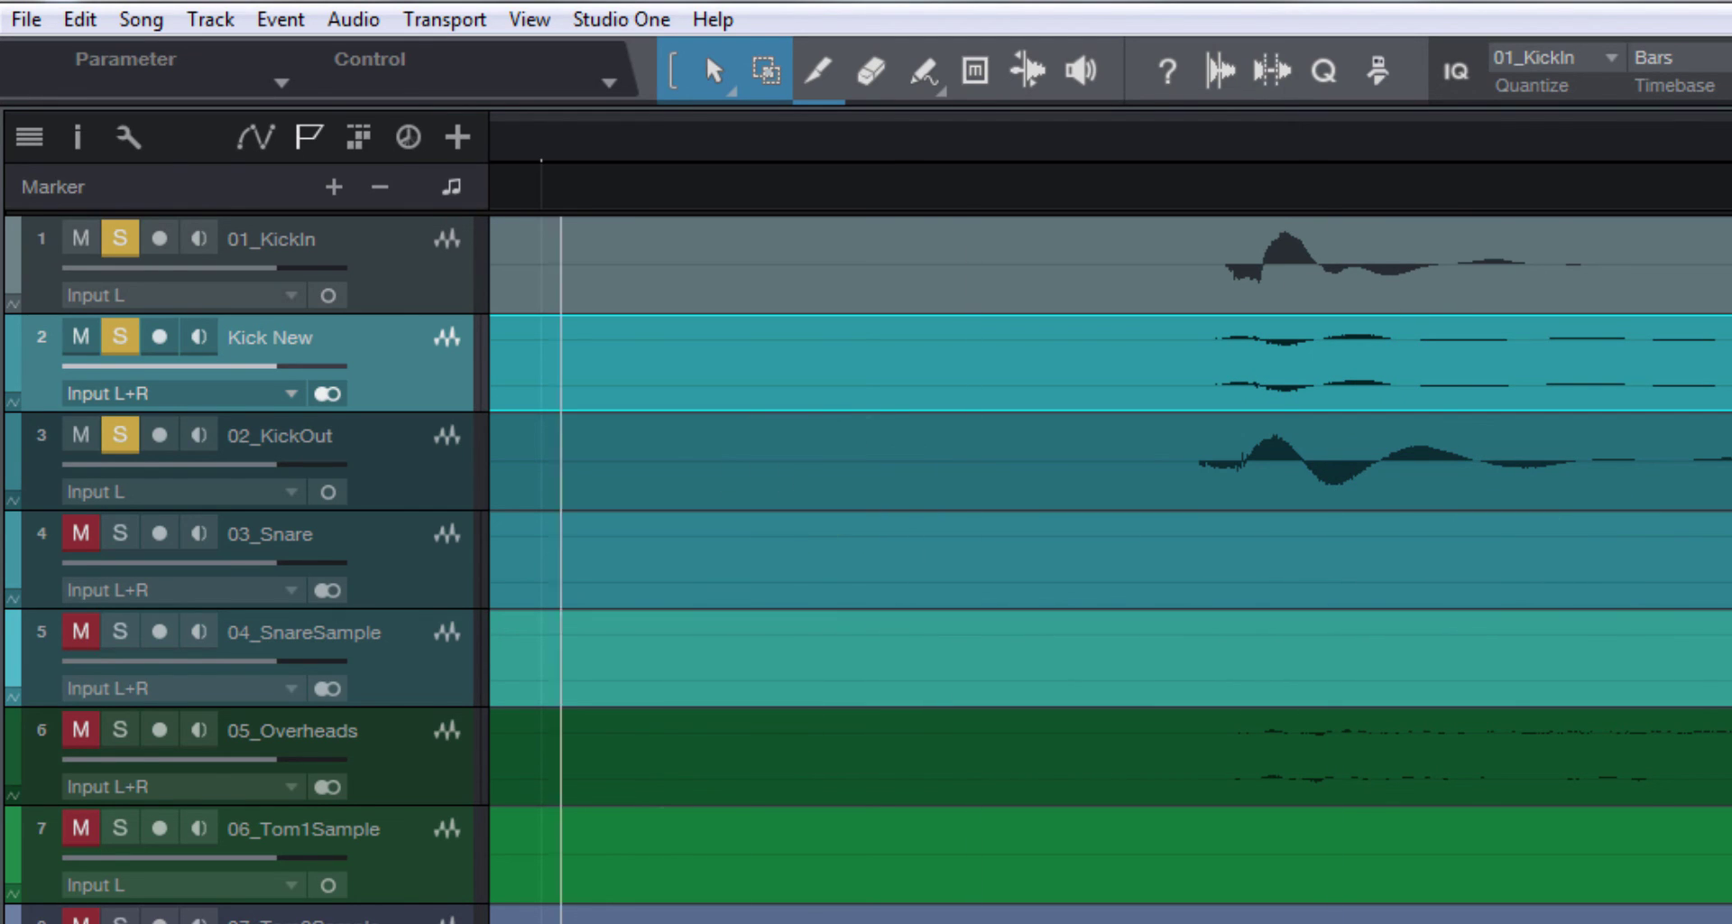
key("space")
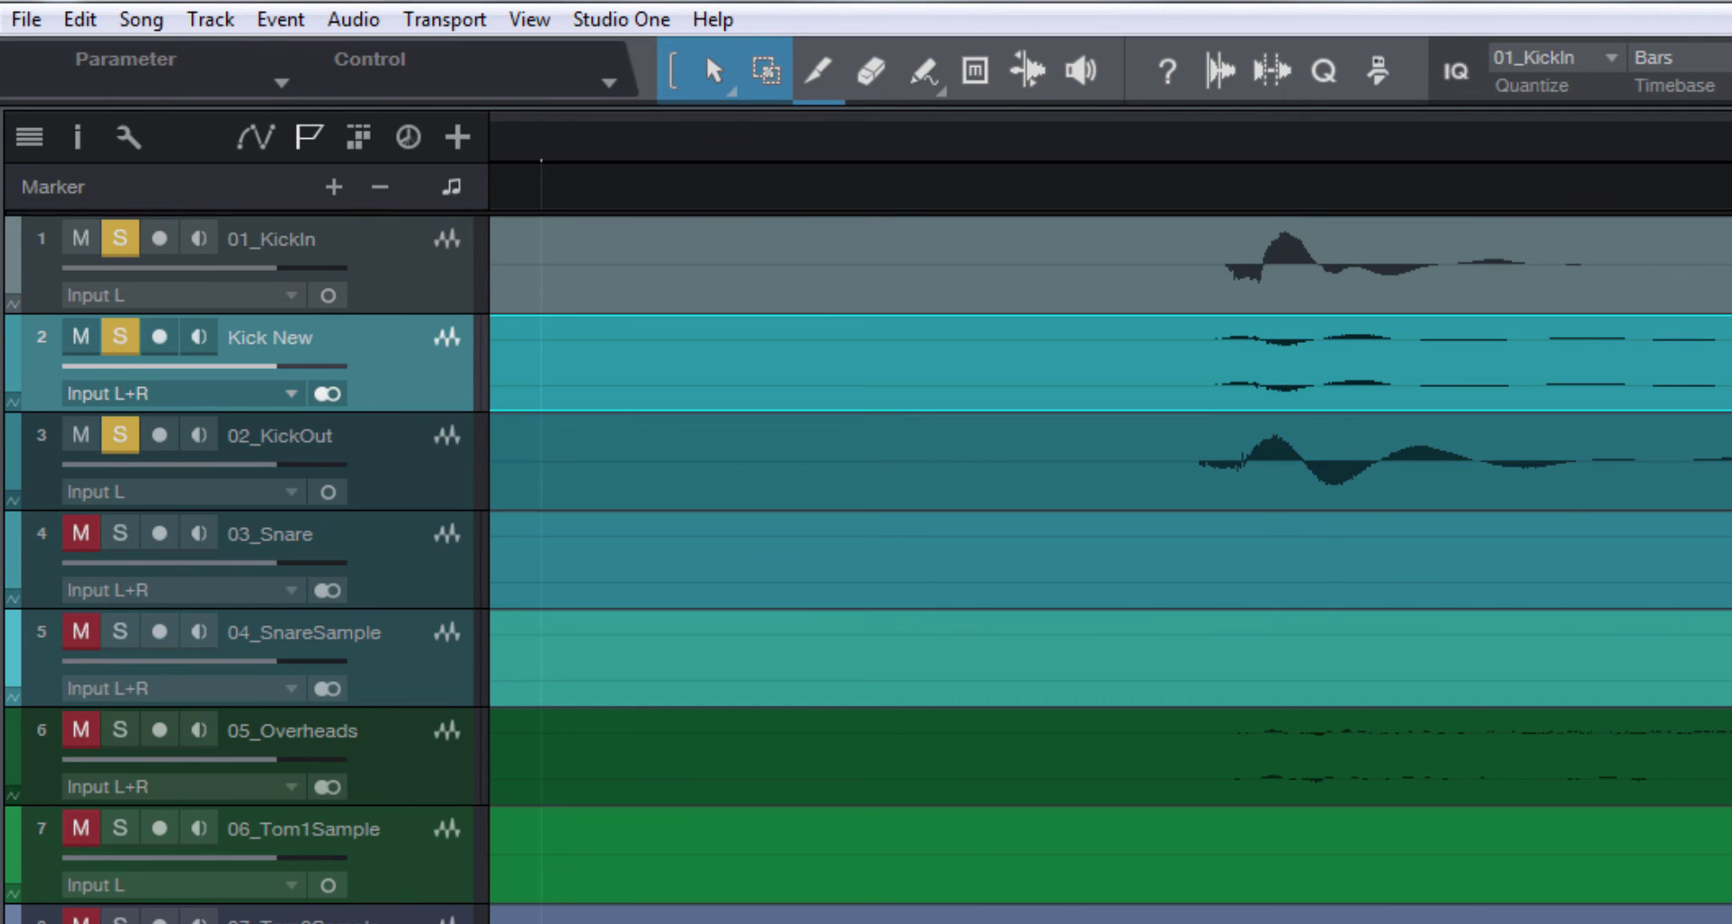
key("shift+e")
Make the track lanes taller and place the position line at the KickIn peak.
key("space")
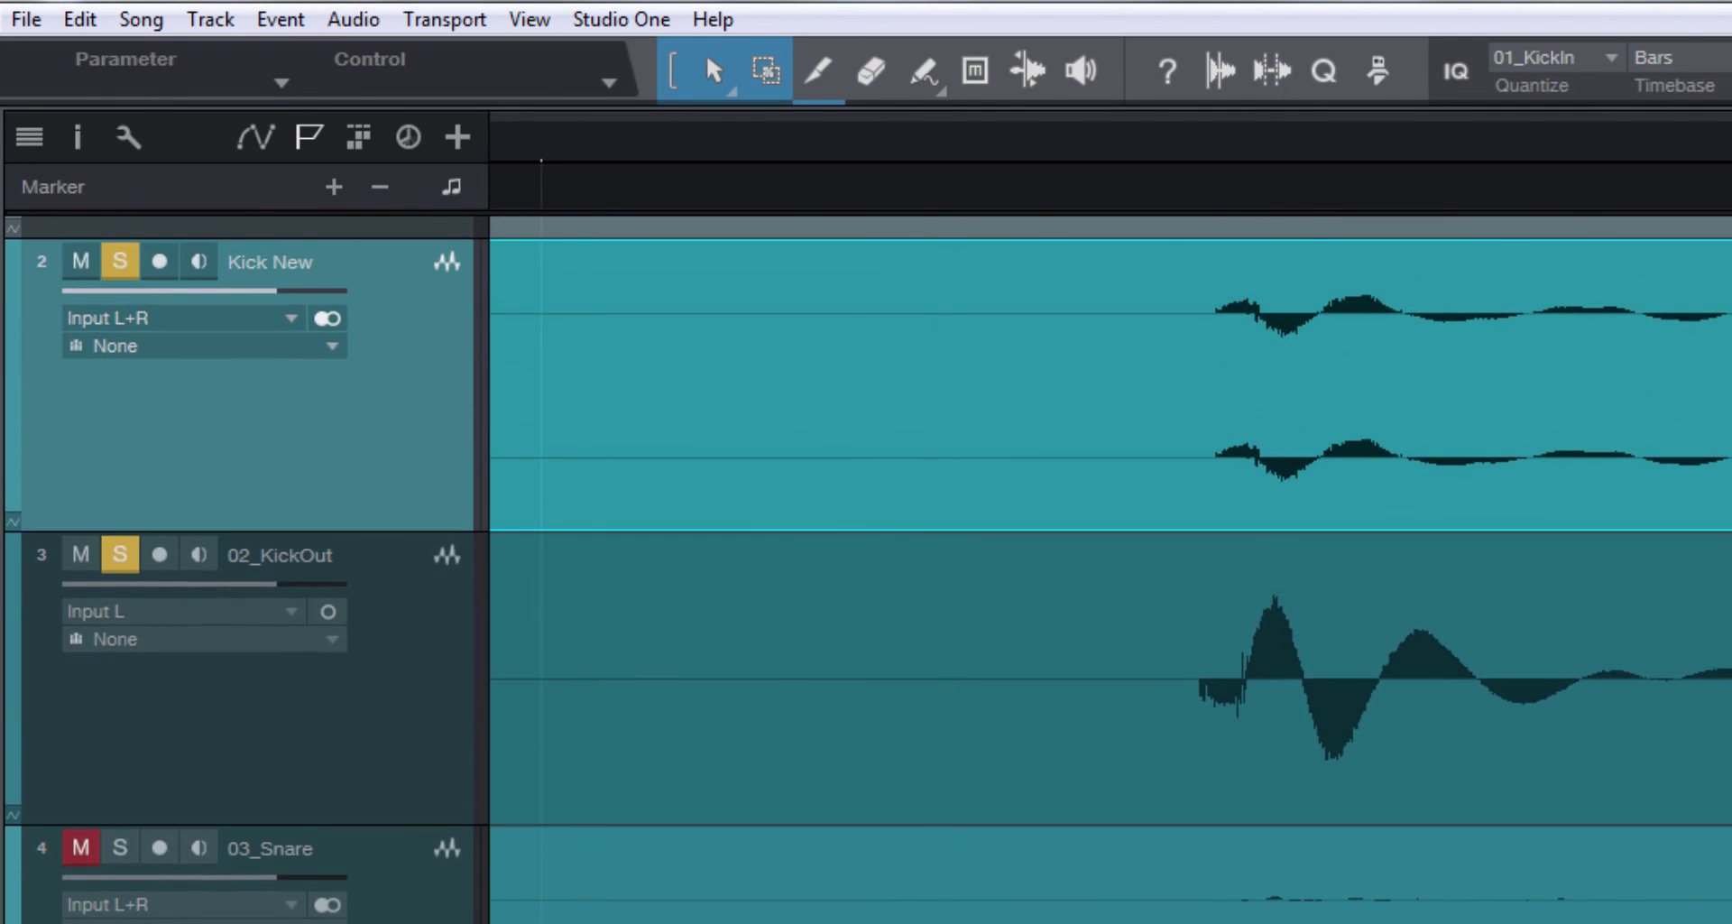
scroll(992, 631, "up", 3)
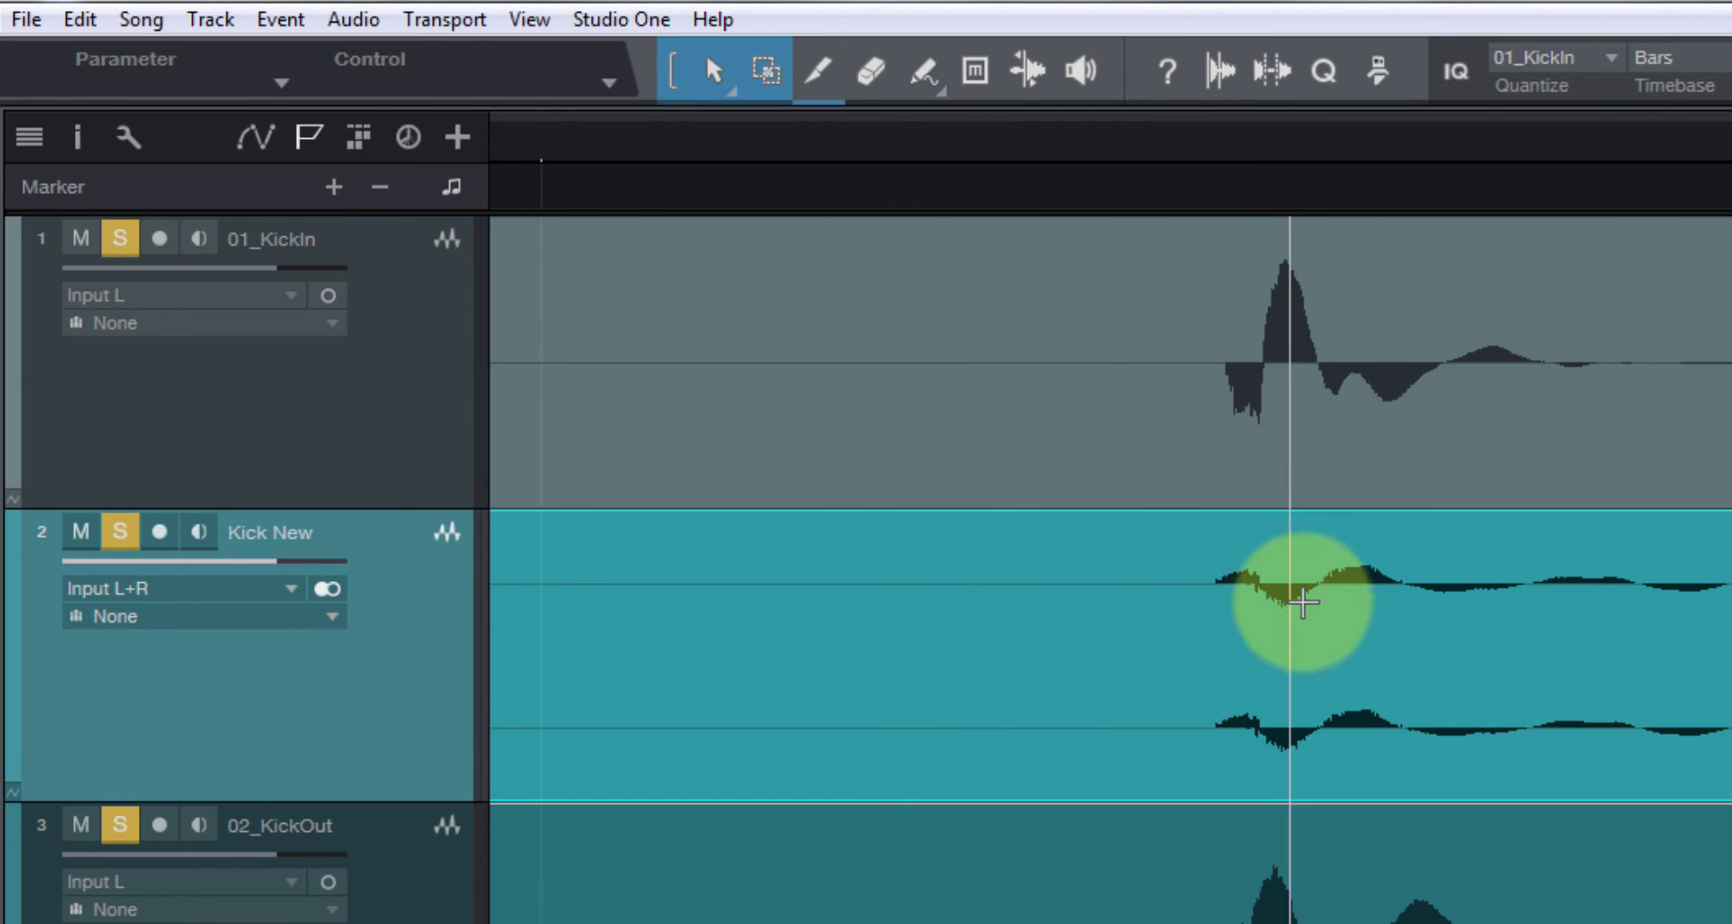
left_click(1279, 346)
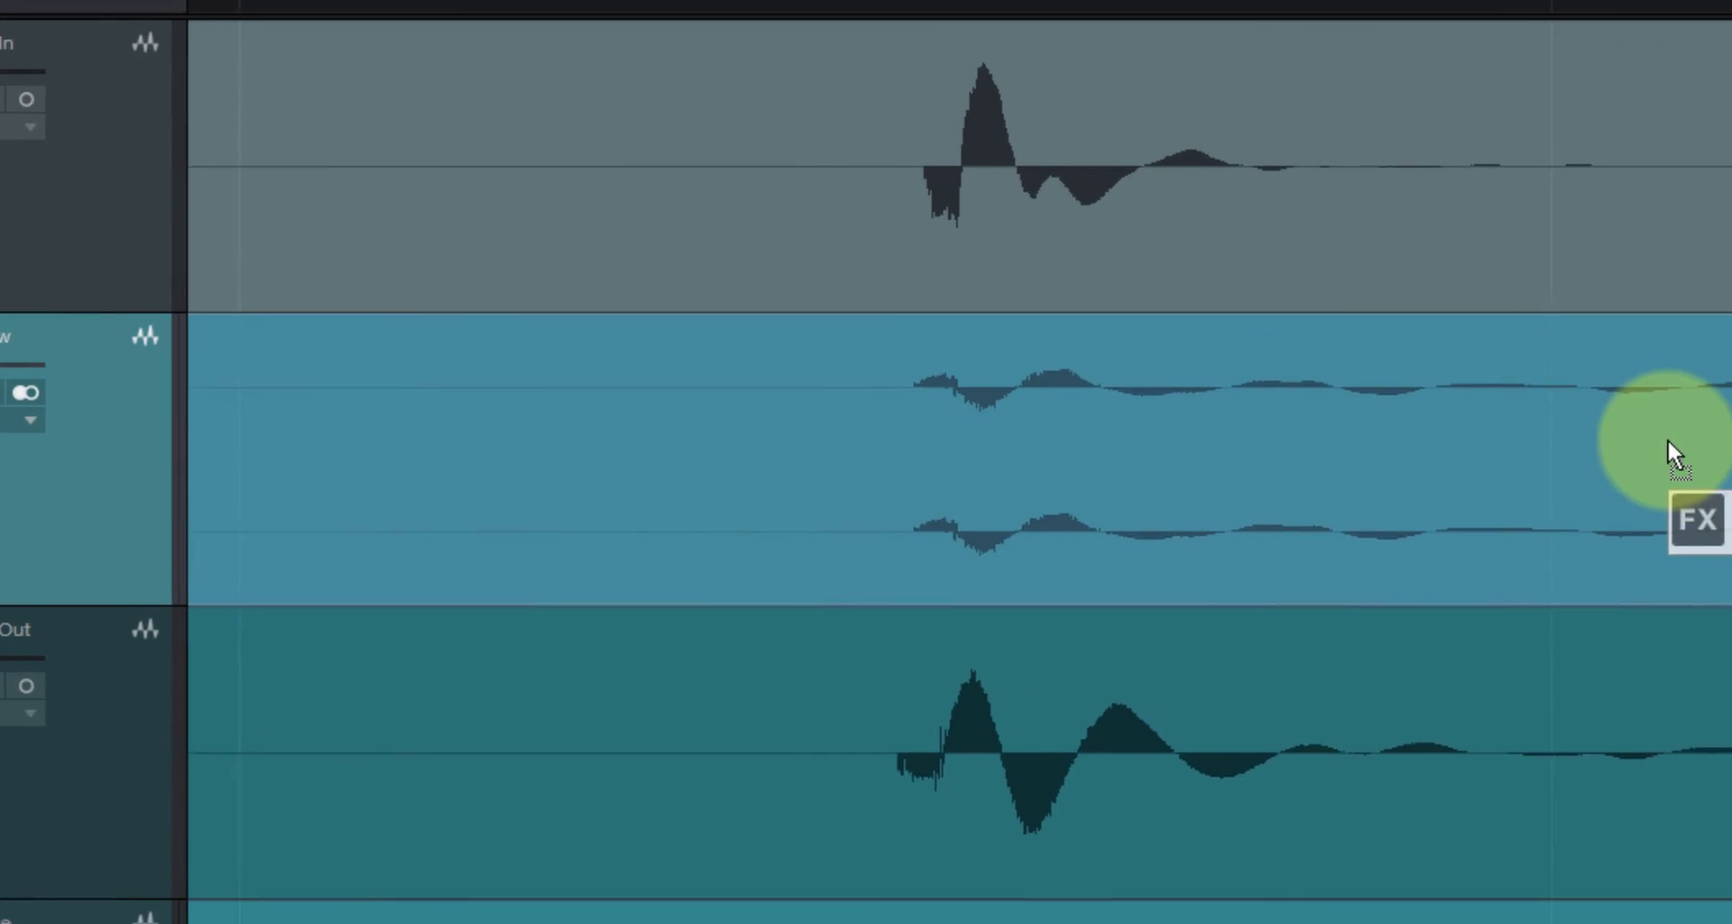
Insert Mixtool on Kick New with Invert Left and Invert Right both enabled.
left_click_drag(1670, 456, 1652, 433)
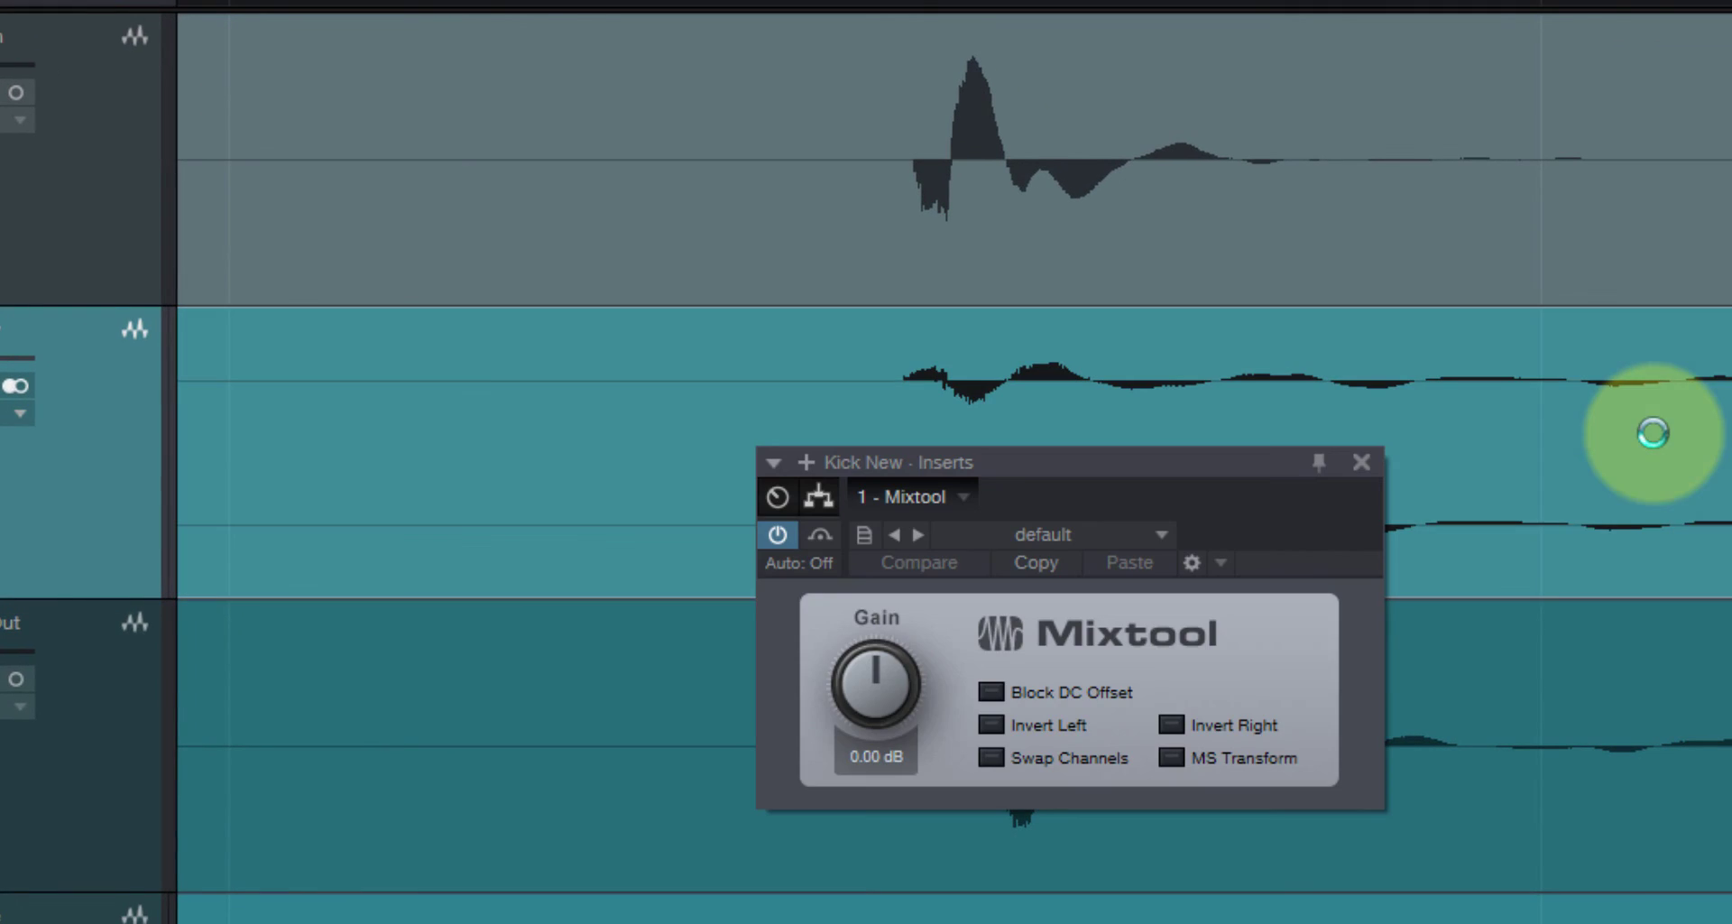
left_click(1011, 724)
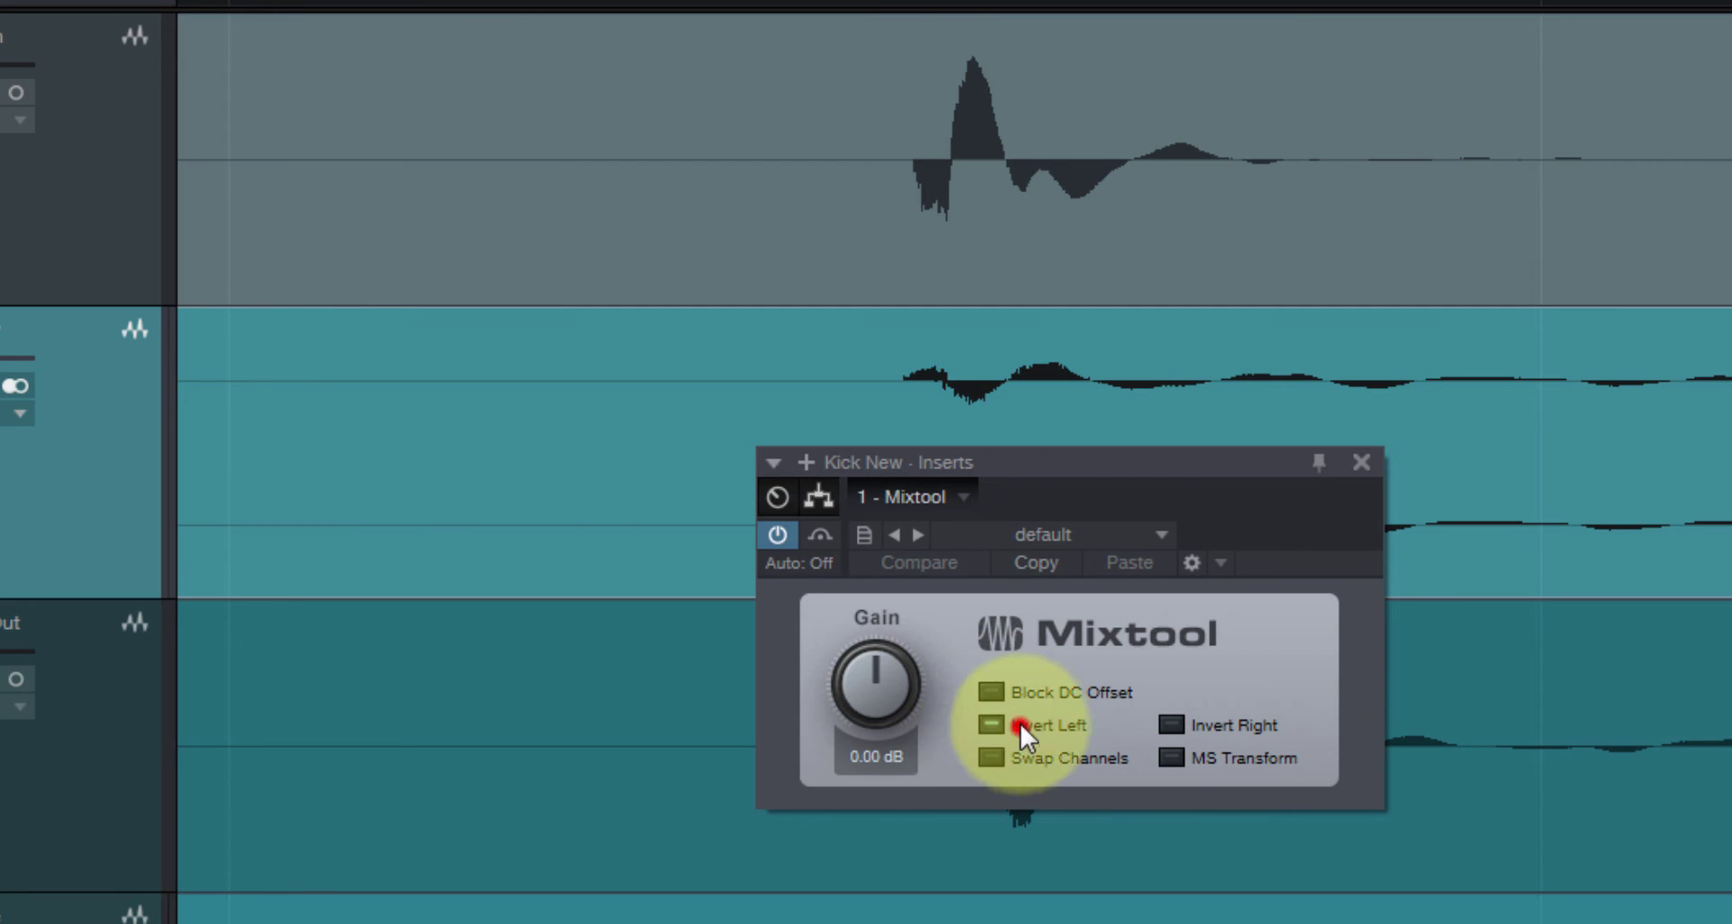
left_click(1187, 724)
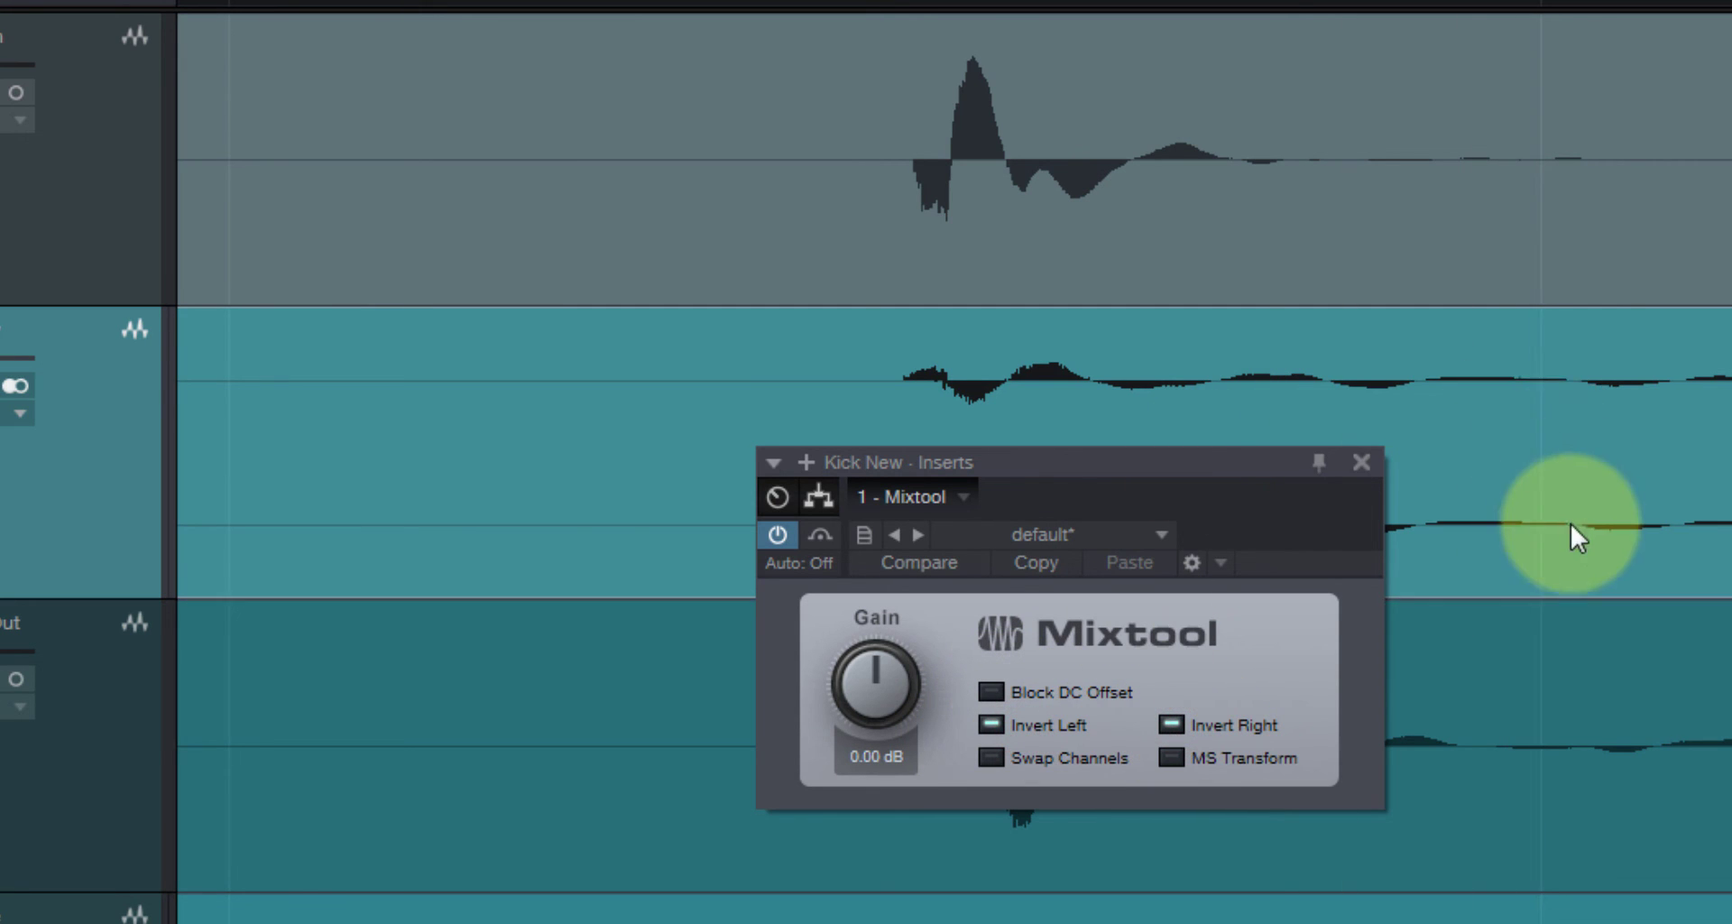
left_click(1361, 464)
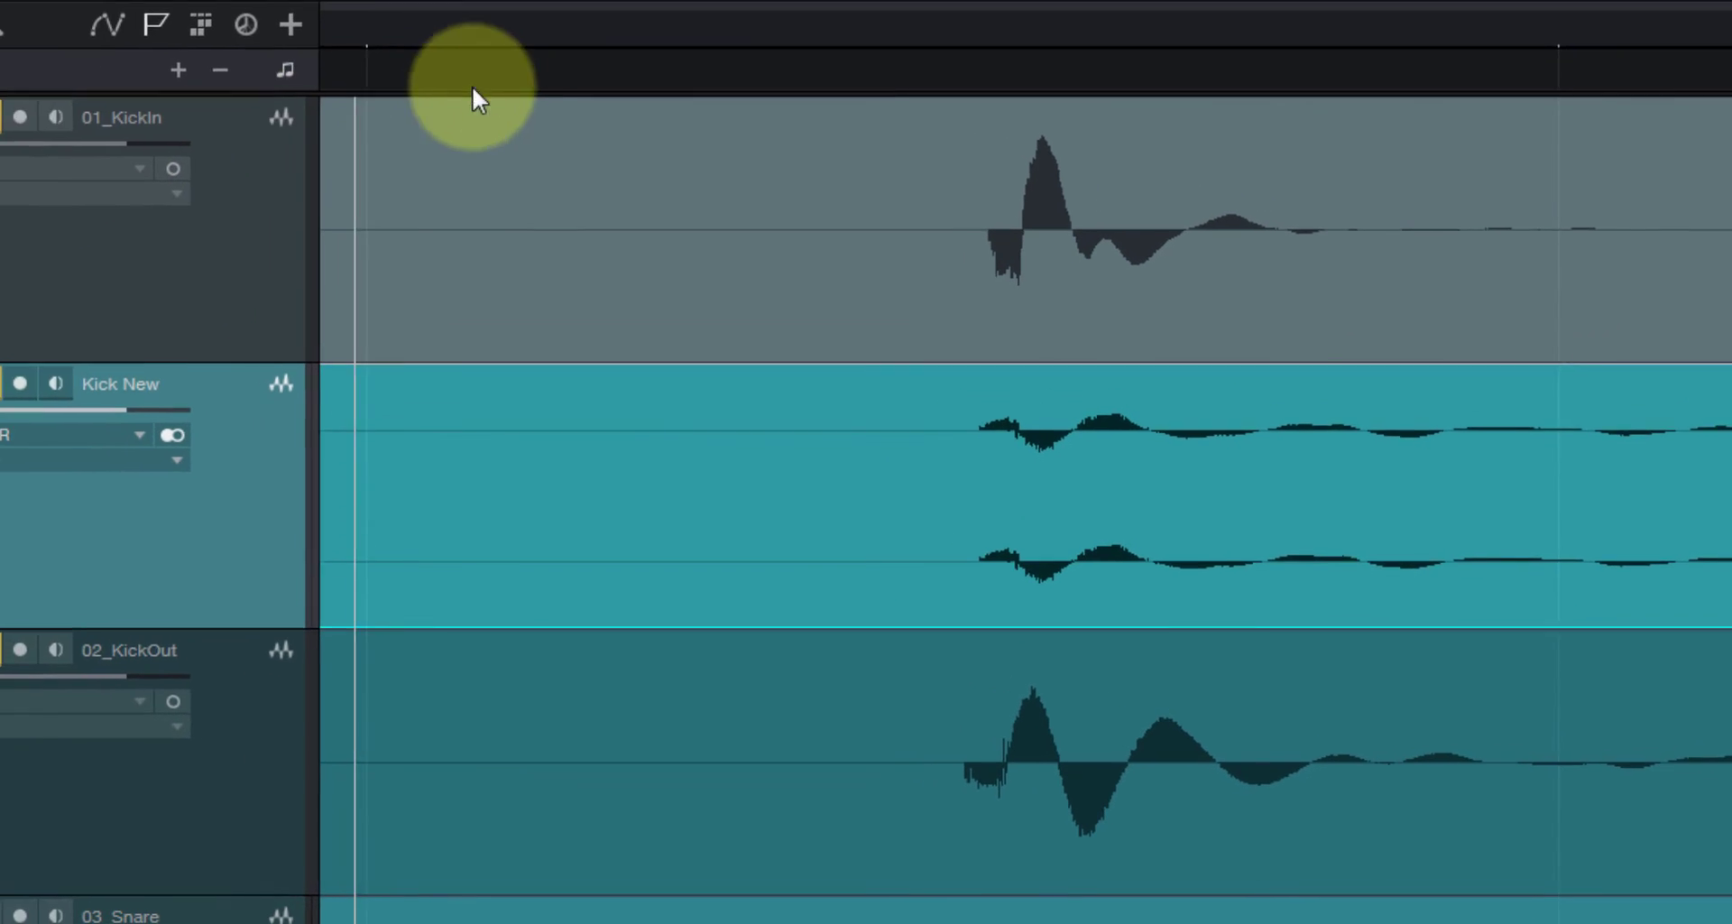
left_click_drag(439, 38, 959, 0)
left_click_drag(1138, 2, 1054, 83)
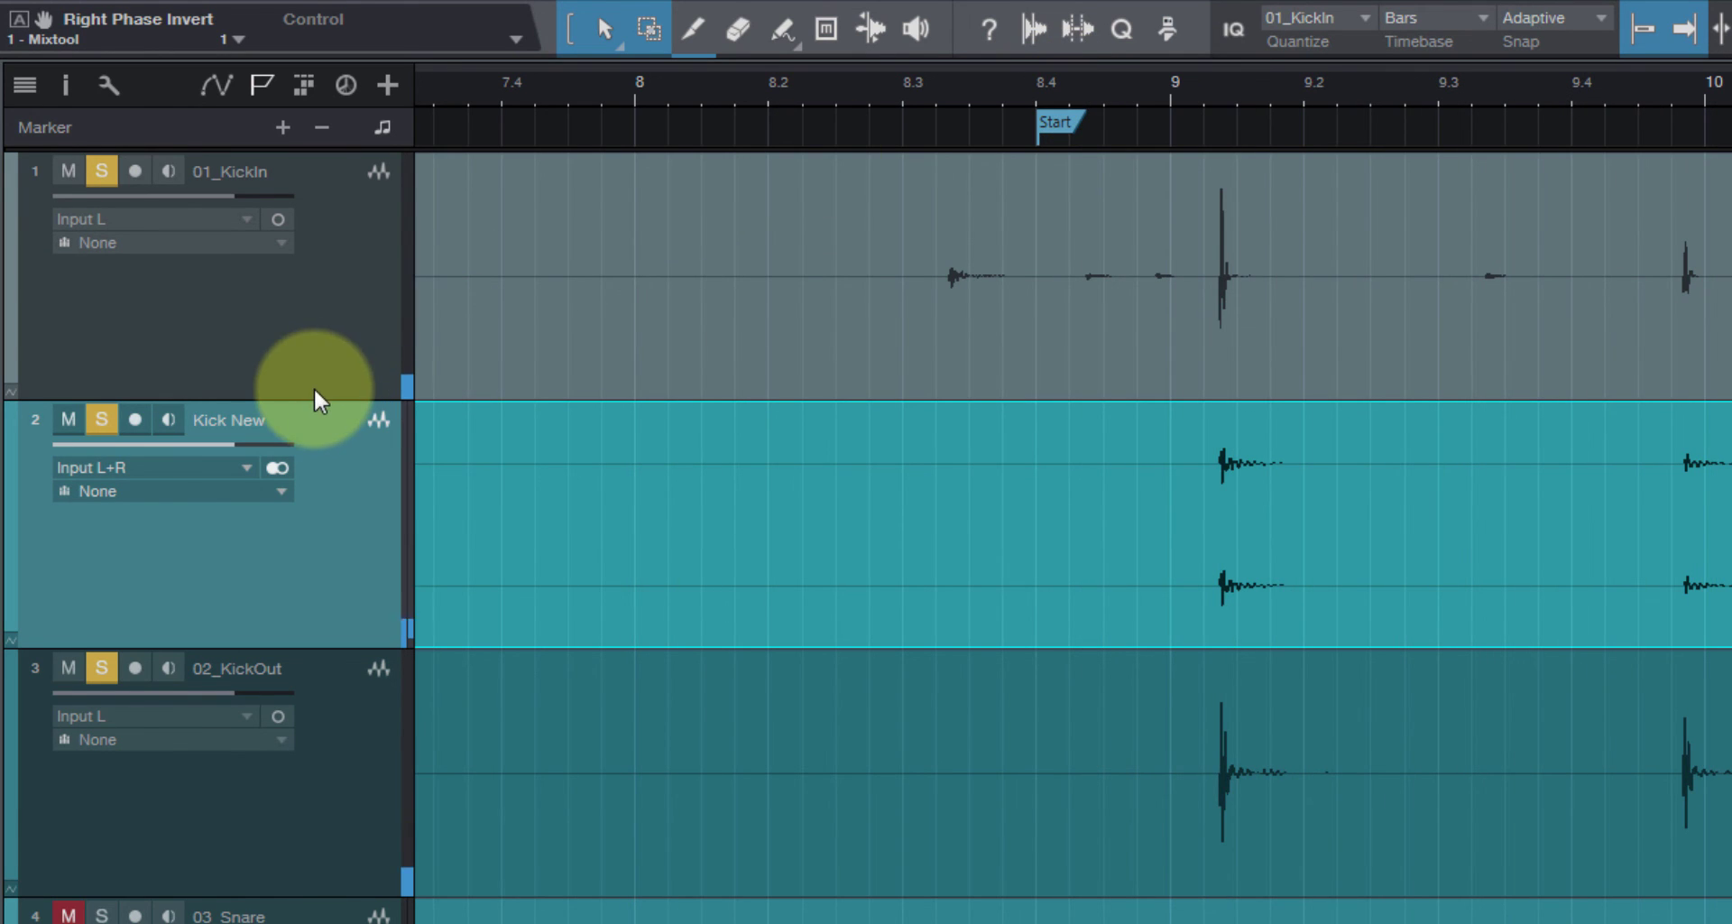
left_click(105, 424)
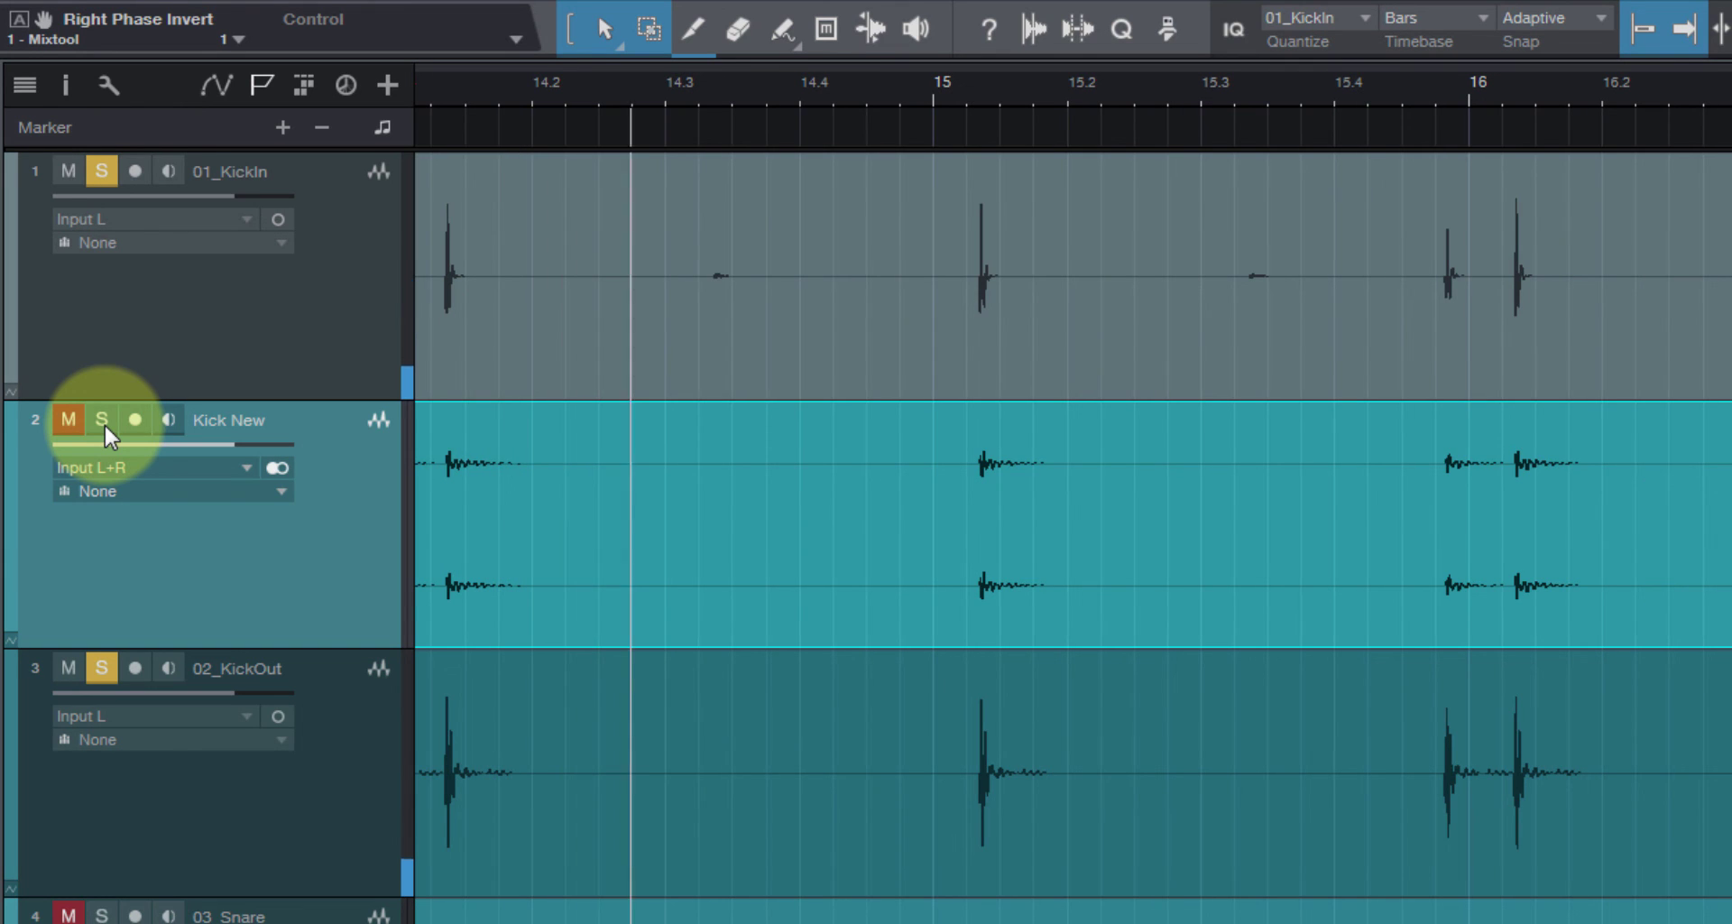
left_click(104, 422)
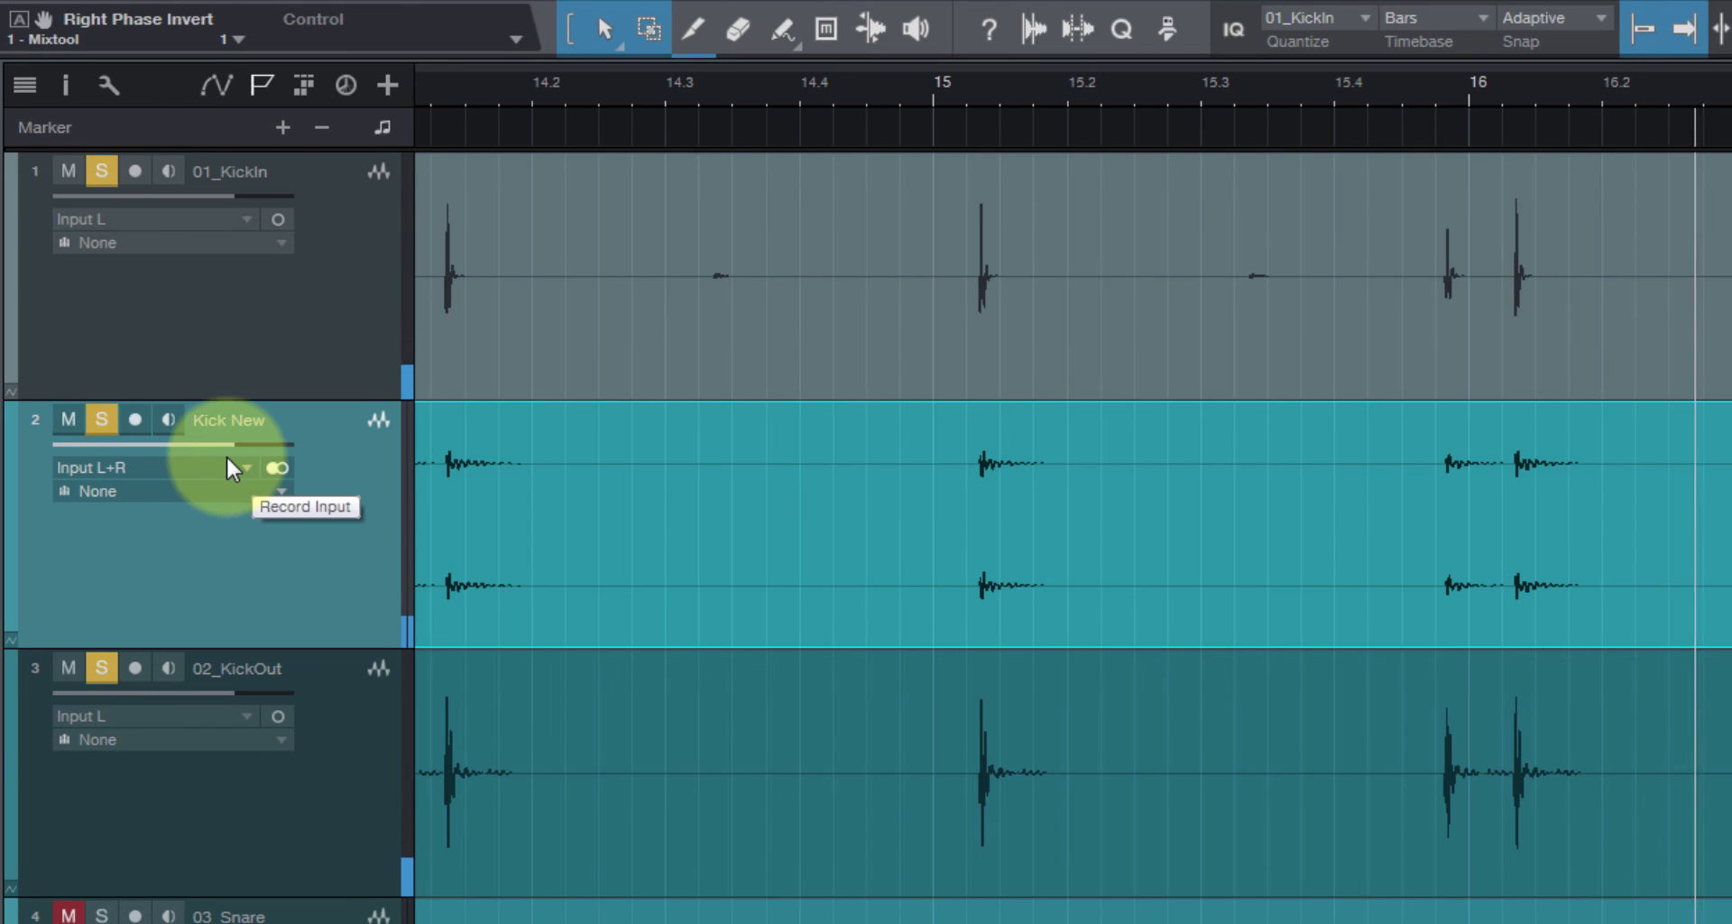
mouse_move(1128, 727)
left_mouse_down()
mouse_move(1199, 541)
mouse_move(1230, 523)
mouse_move(1238, 538)
left_mouse_up()
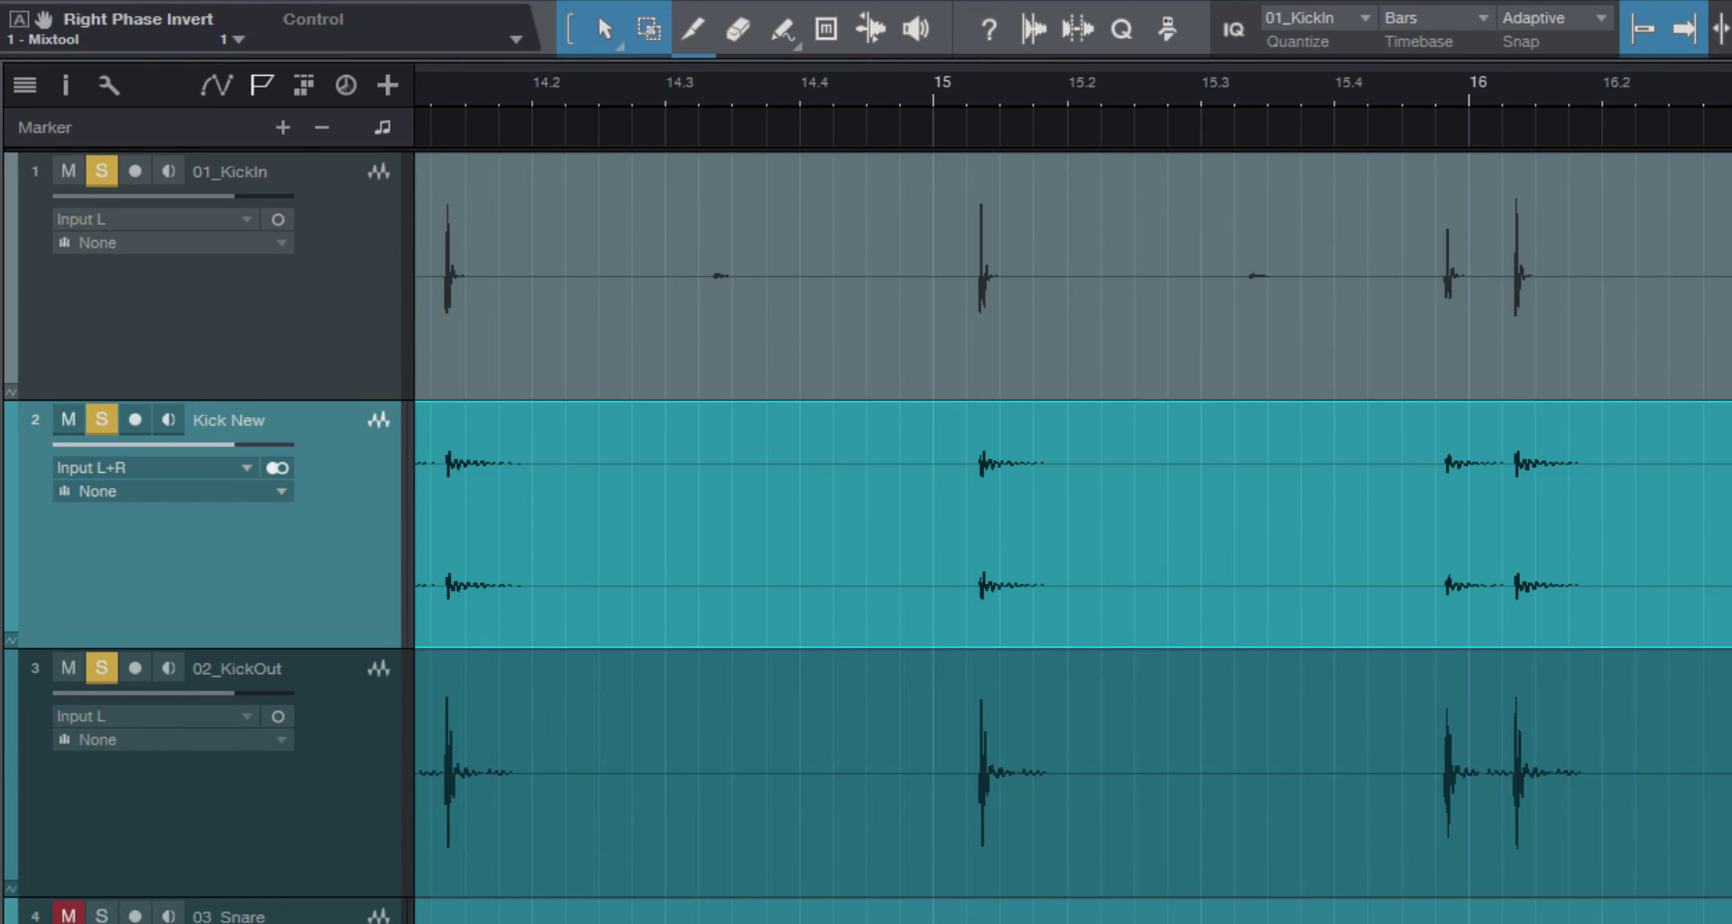